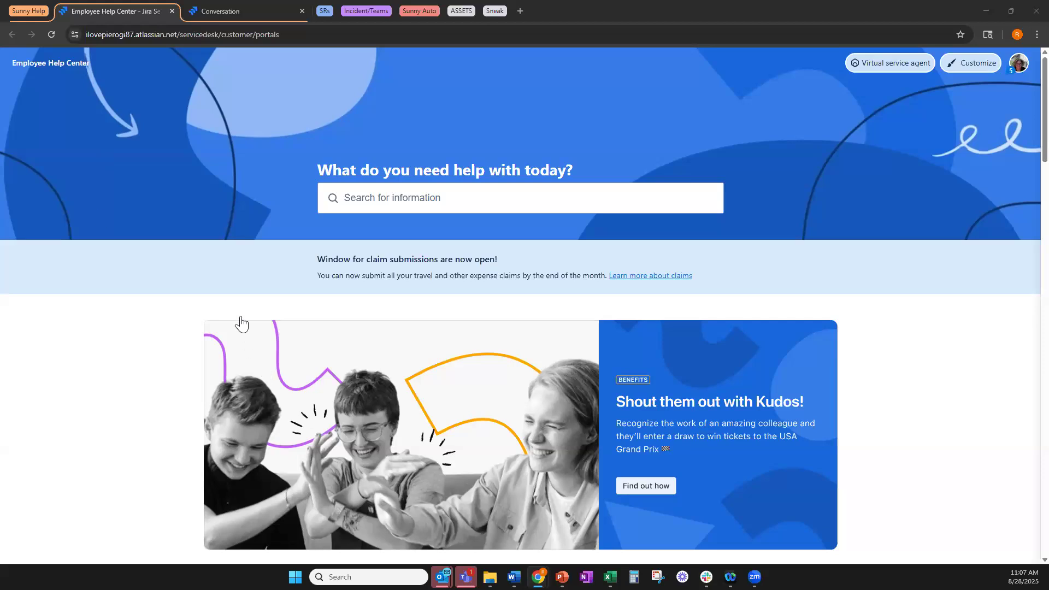
Open the Service Desk portal from the featured portals on the help center home page.
scroll(277, 385, down, 4)
scroll(277, 385, down, 15)
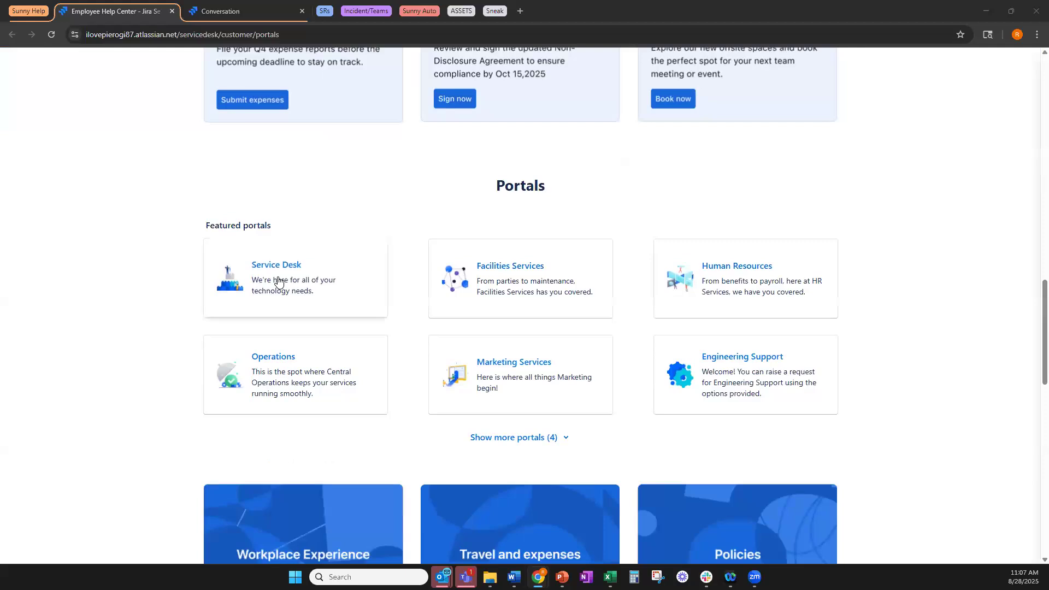
click(278, 281)
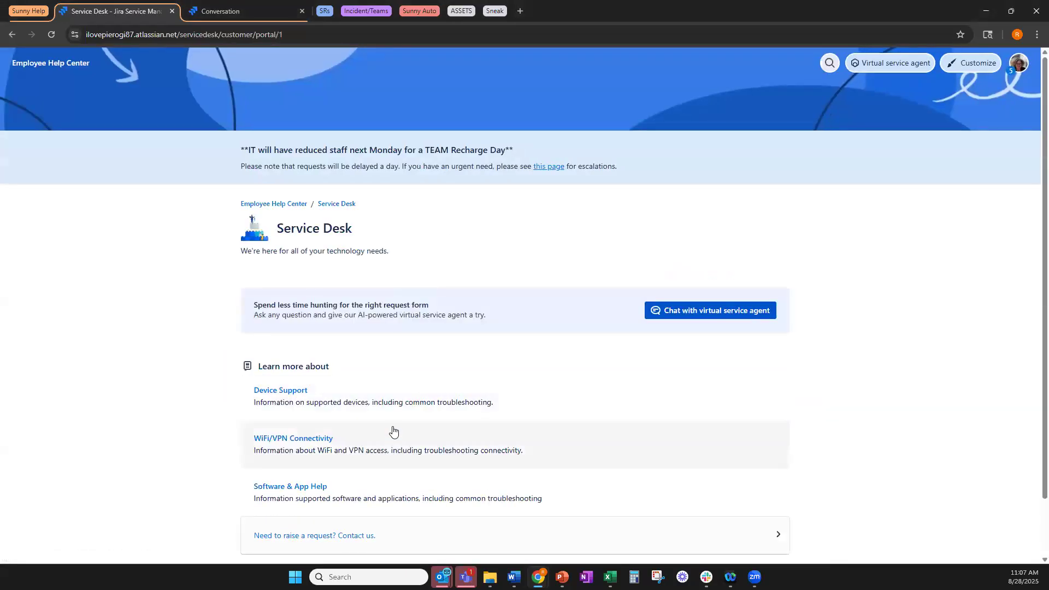
Return to the Employee Help Center home page and search for "help".
click(26, 64)
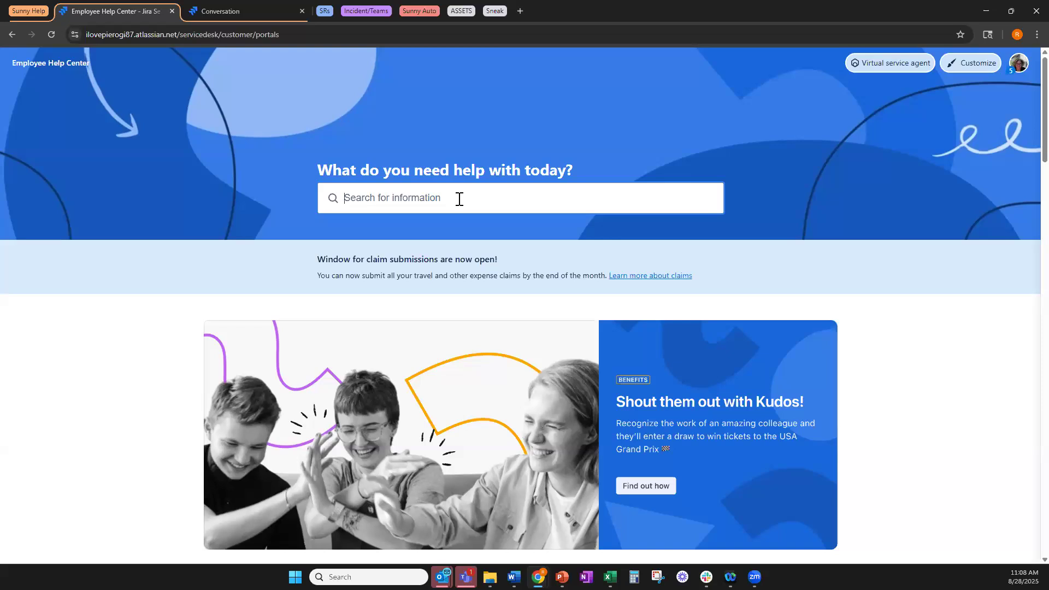
text(help)
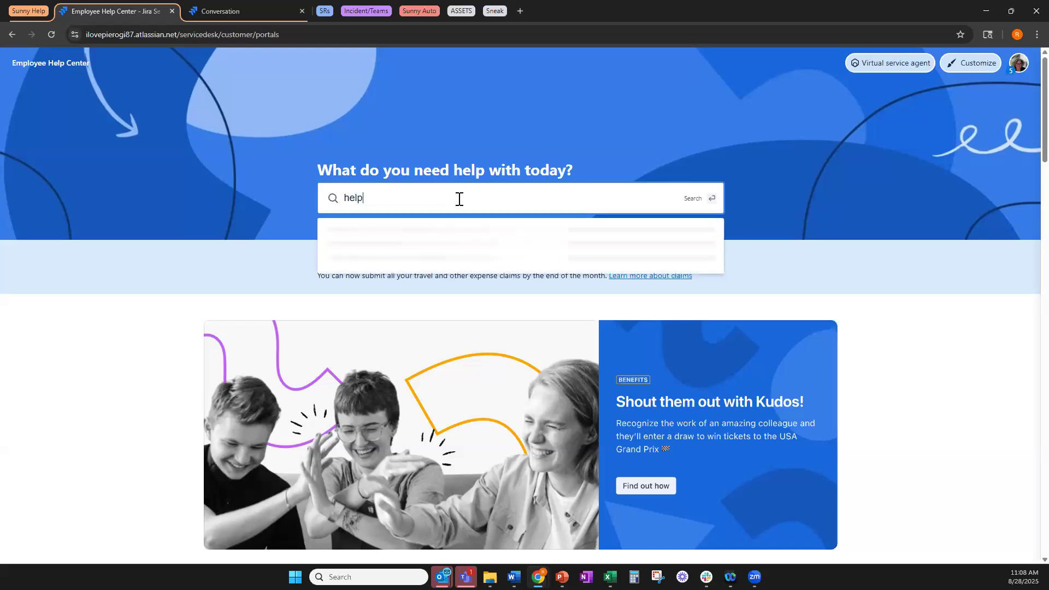
key(Return)
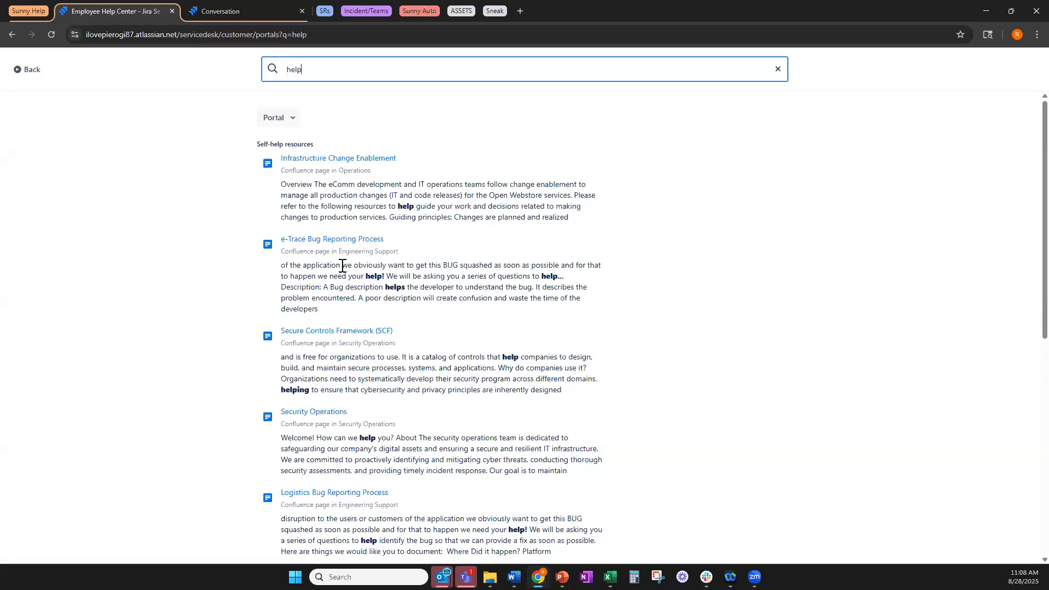
Look through the self-help search results and view the portals available for filtering them.
scroll(342, 266, down, 2)
scroll(342, 265, up, 2)
click(295, 120)
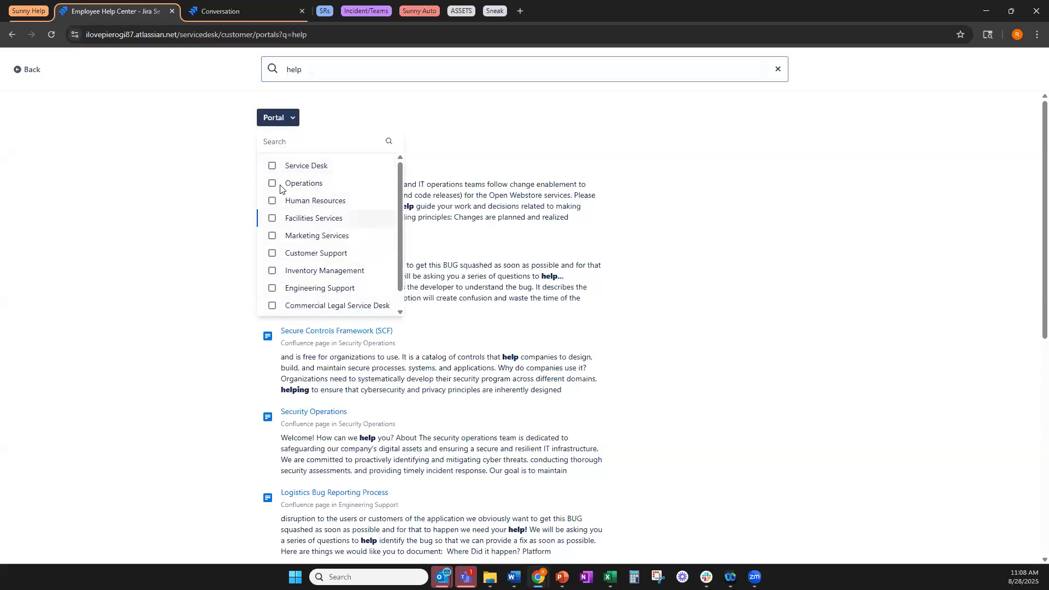
click(236, 210)
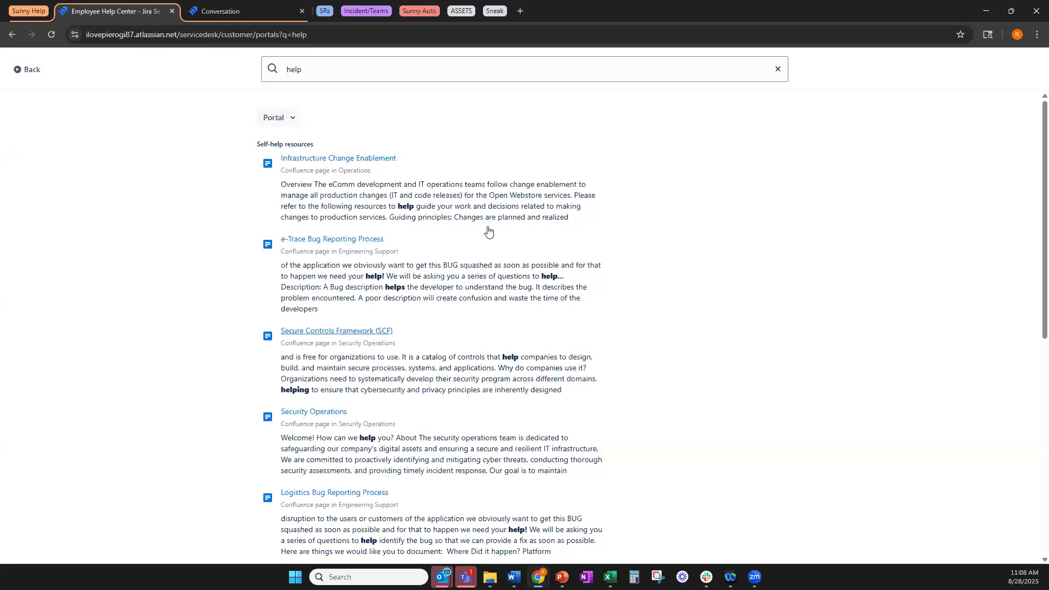
Open the Secure Controls Framework (SCF) article from the results and read it down to the Solution Premise section.
click(347, 333)
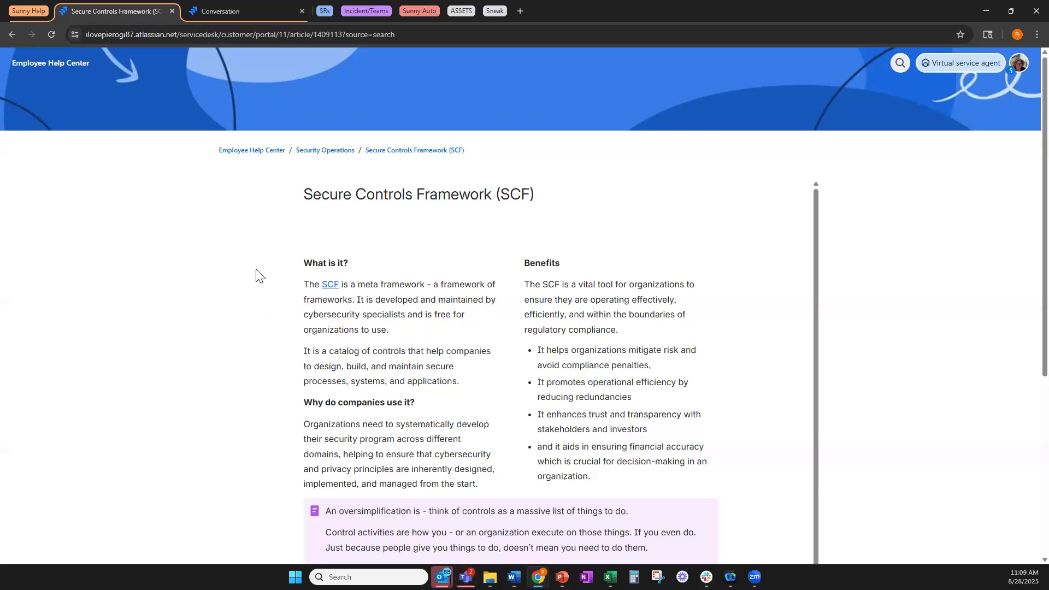
scroll(257, 273, down, 2)
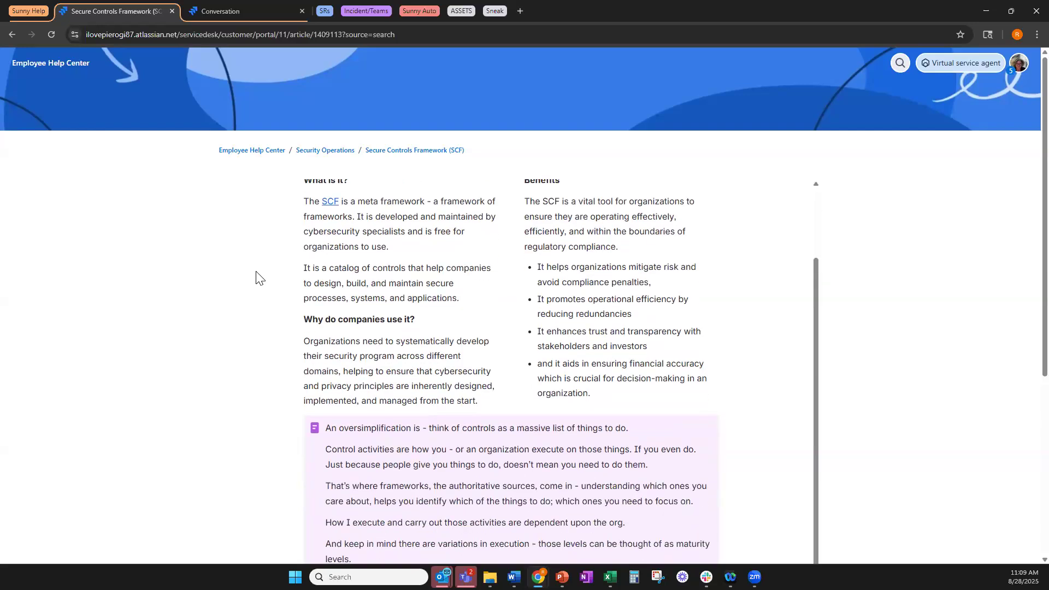
scroll(257, 276, down, 4)
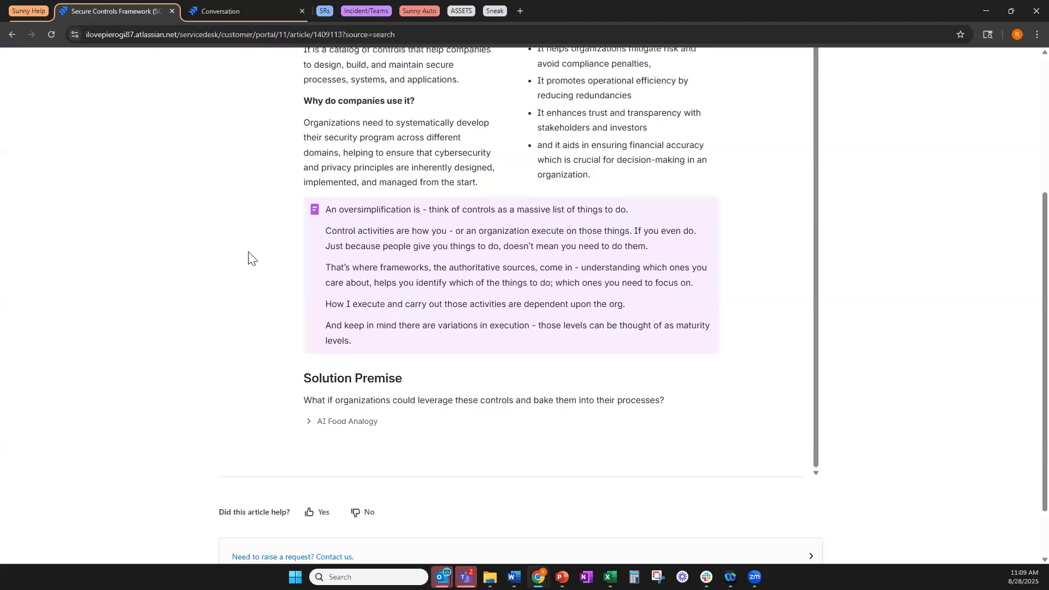
scroll(249, 257, up, 2)
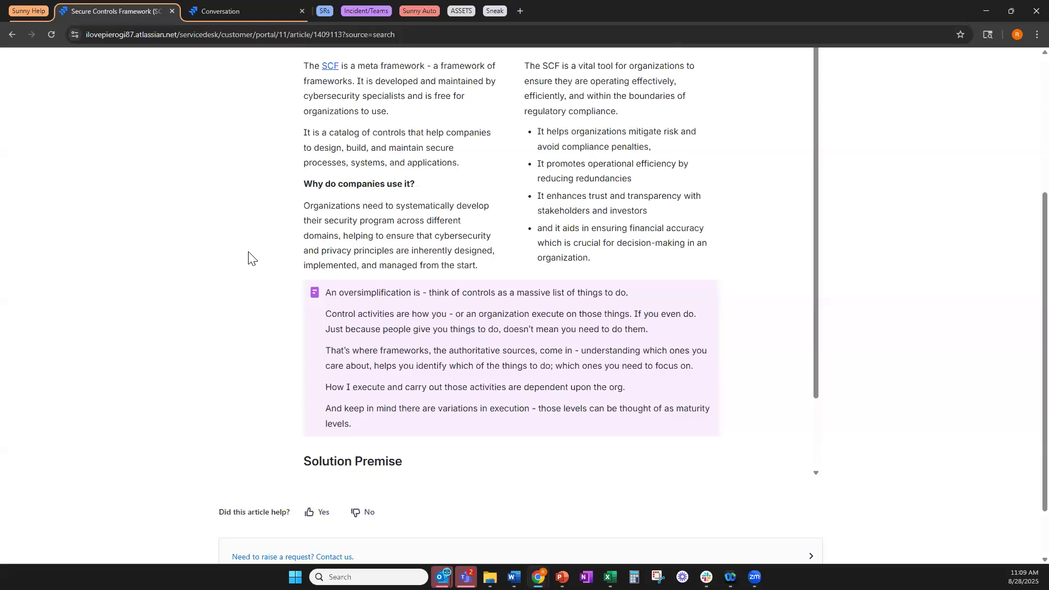
scroll(245, 241, up, 4)
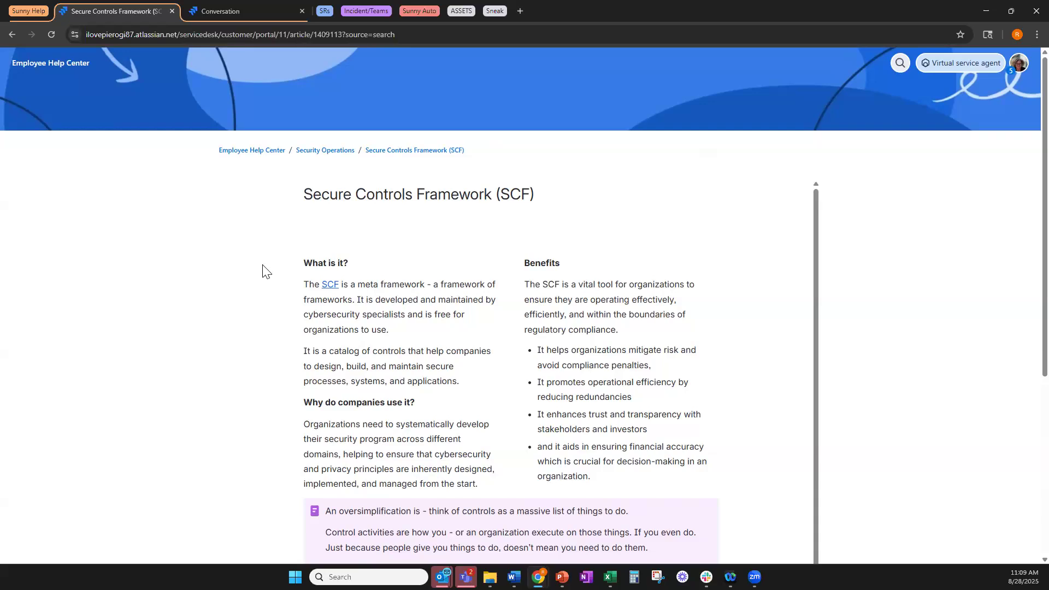
scroll(265, 269, down, 2)
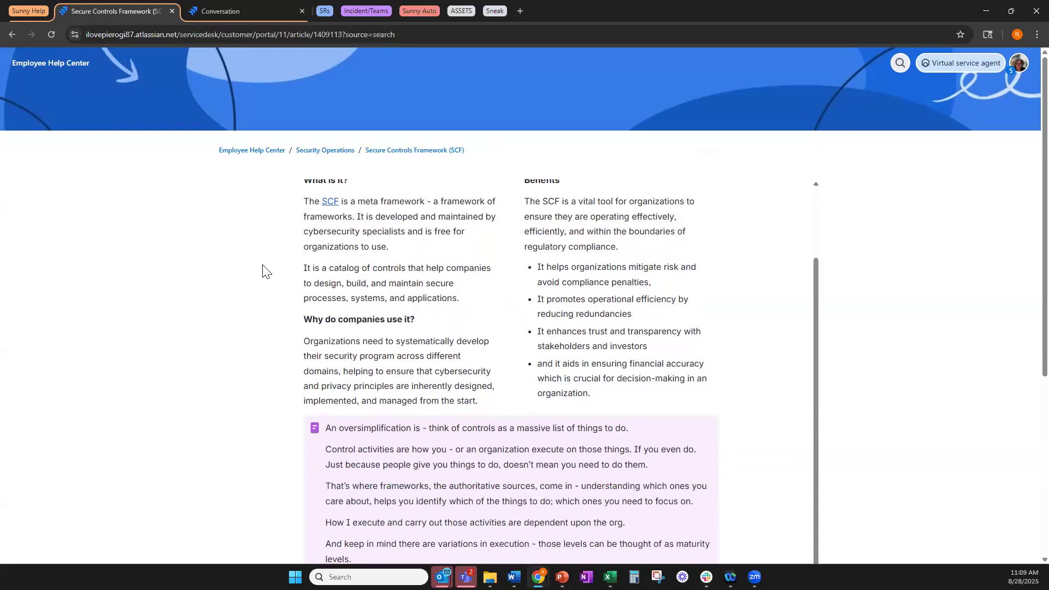
scroll(264, 270, up, 1)
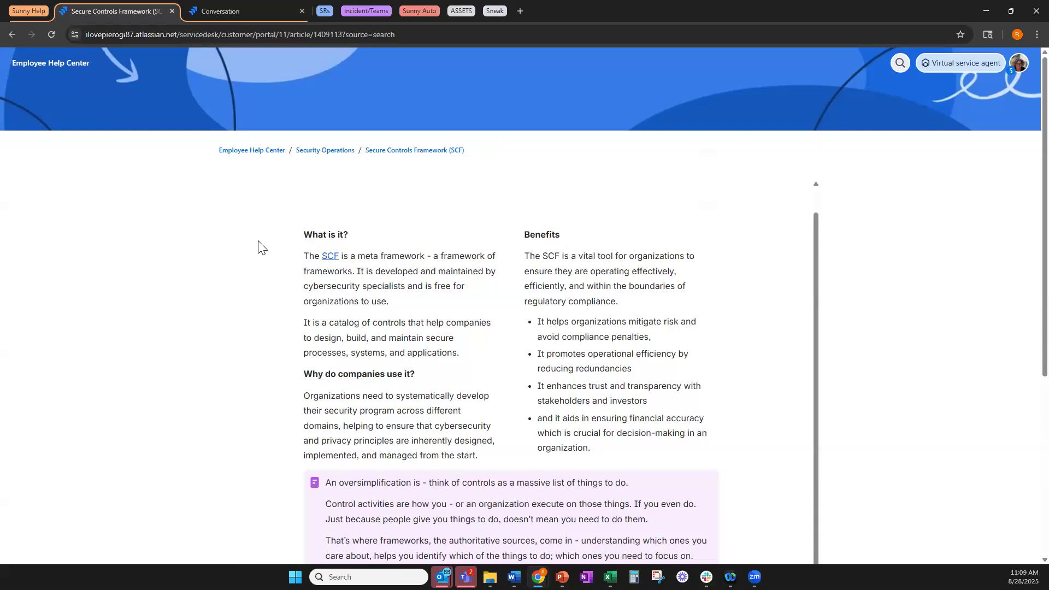
scroll(317, 206, up, 1)
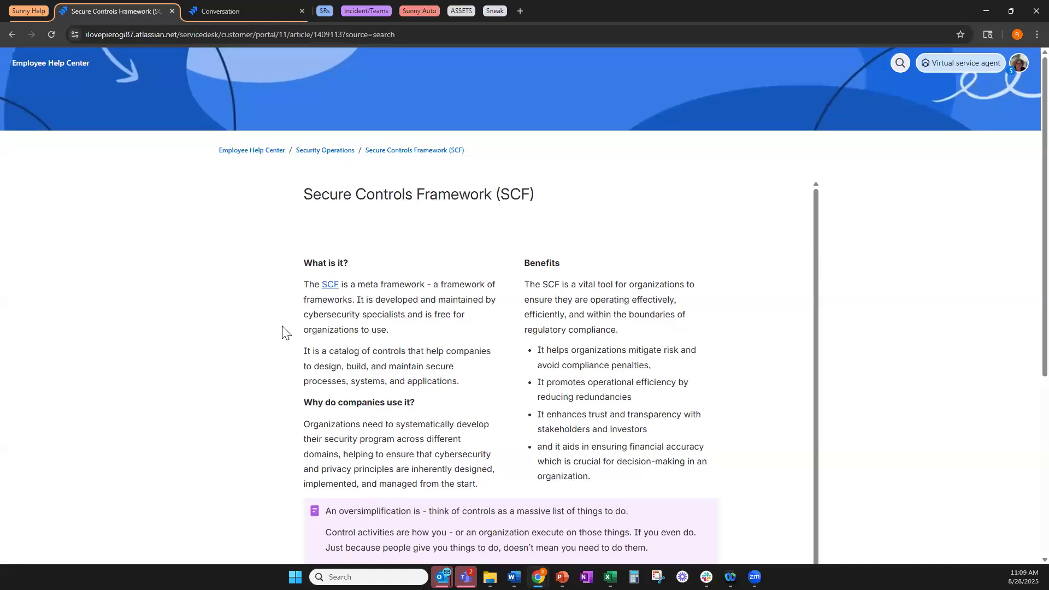
scroll(284, 306, down, 2)
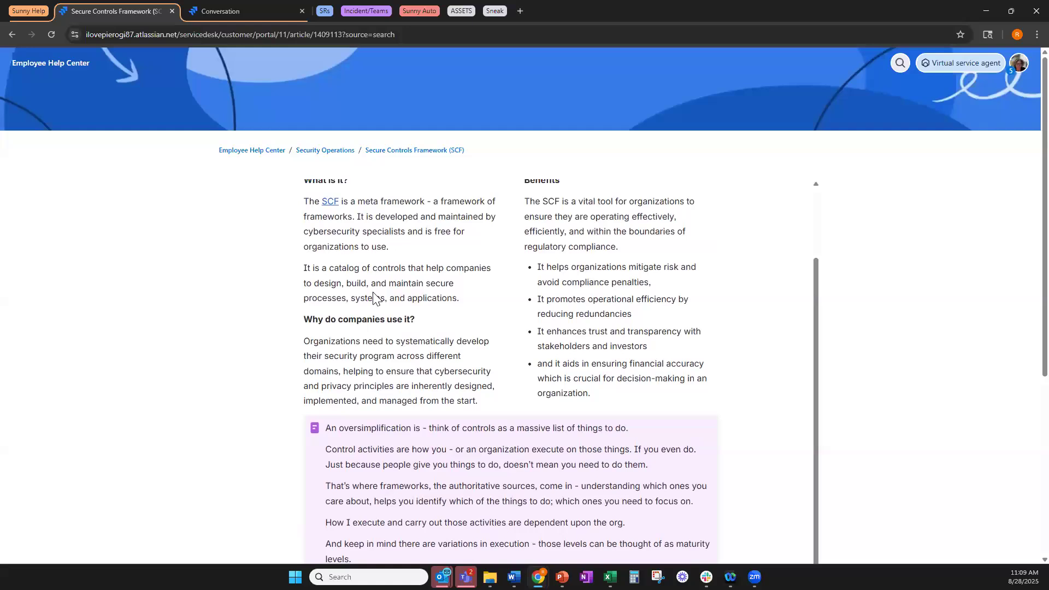
scroll(374, 298, down, 1)
scroll(373, 295, down, 1)
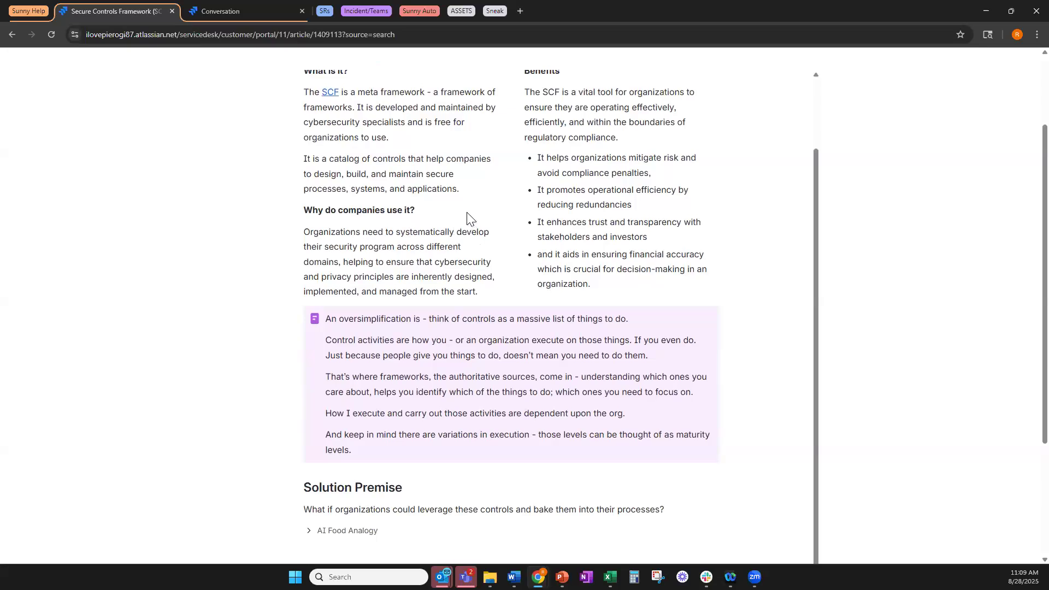
scroll(415, 313, down, 1)
scroll(413, 284, down, 2)
scroll(411, 260, down, 1)
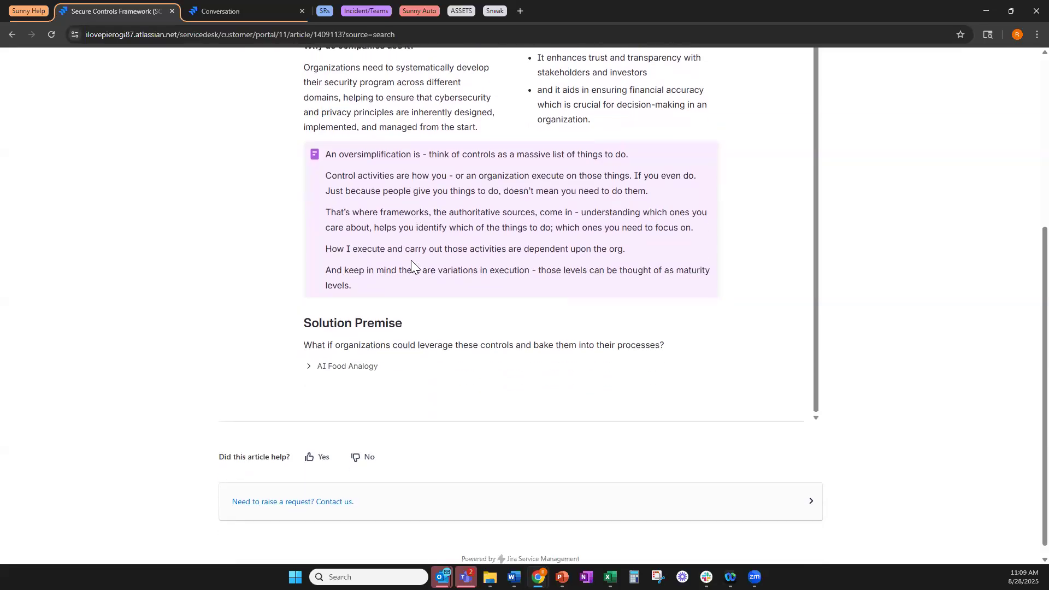
scroll(411, 260, up, 6)
scroll(339, 316, up, 1)
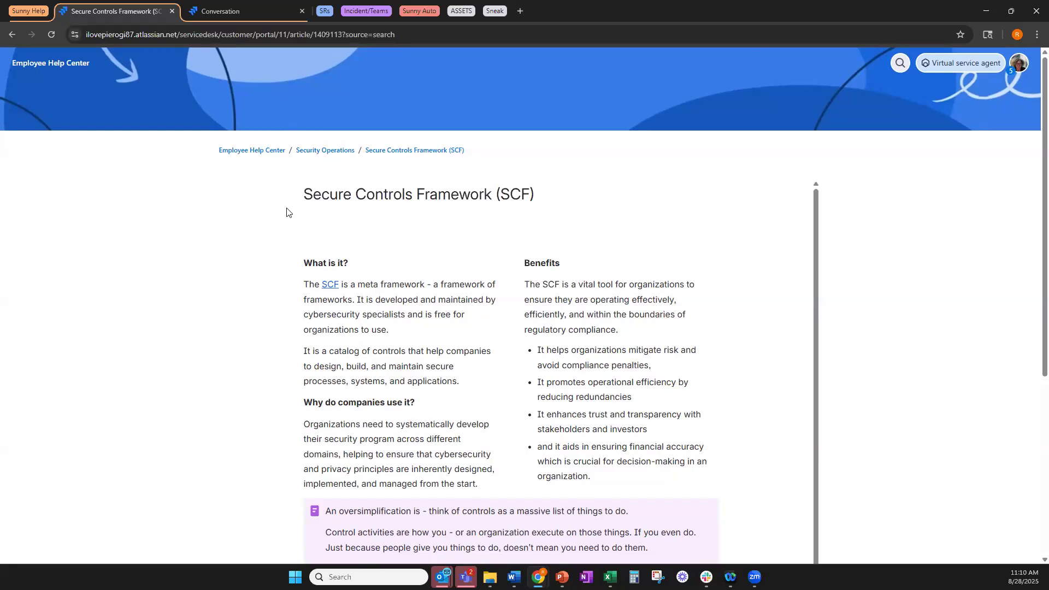
Return to the Employee Help Center home page and examine its Kudos banner, Loom section, trending cards and featured portals.
click(61, 61)
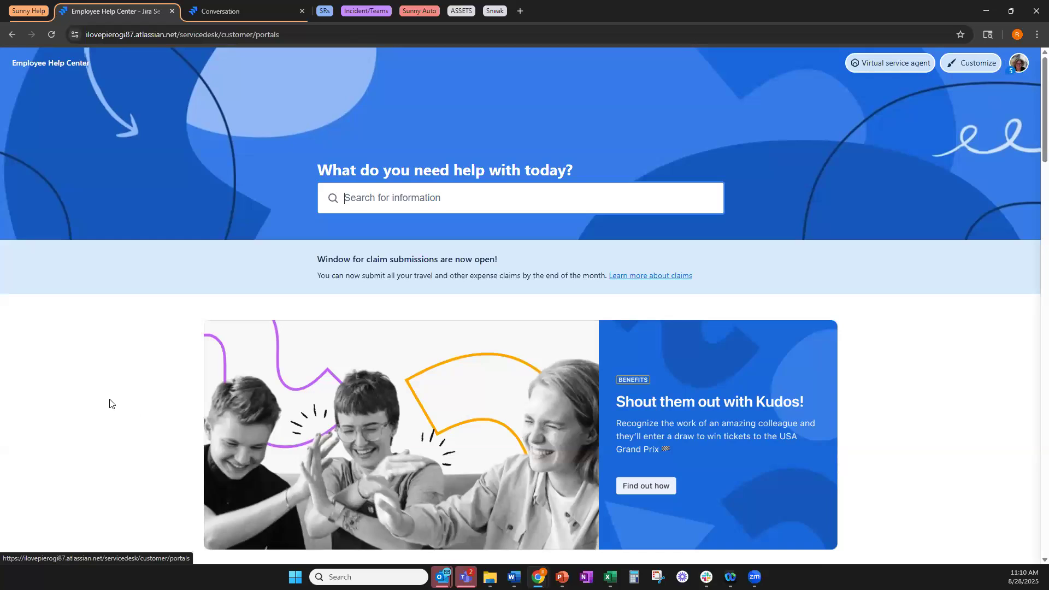
scroll(157, 397, down, 3)
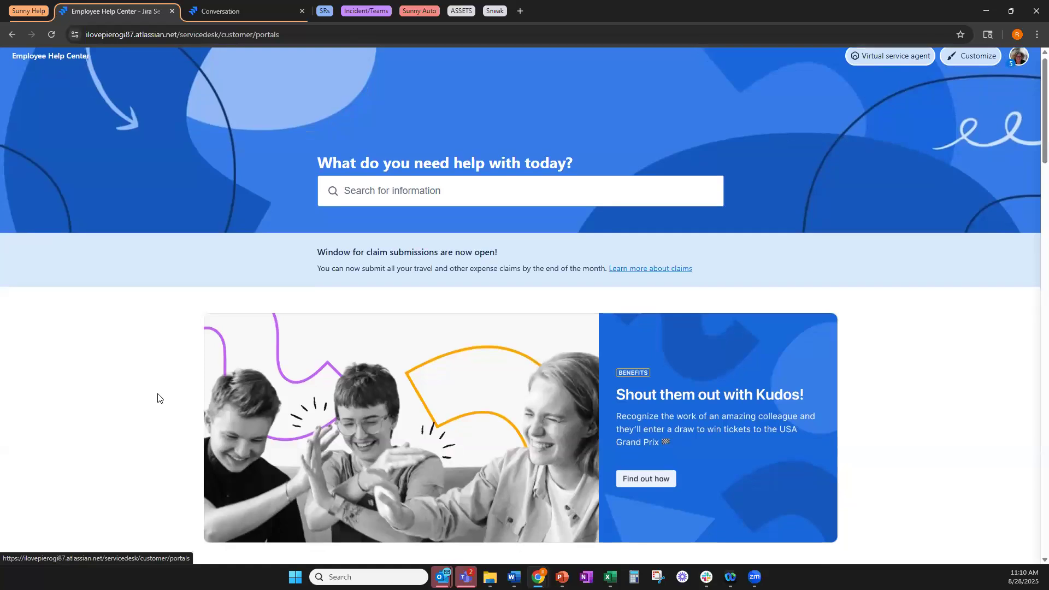
scroll(157, 397, down, 2)
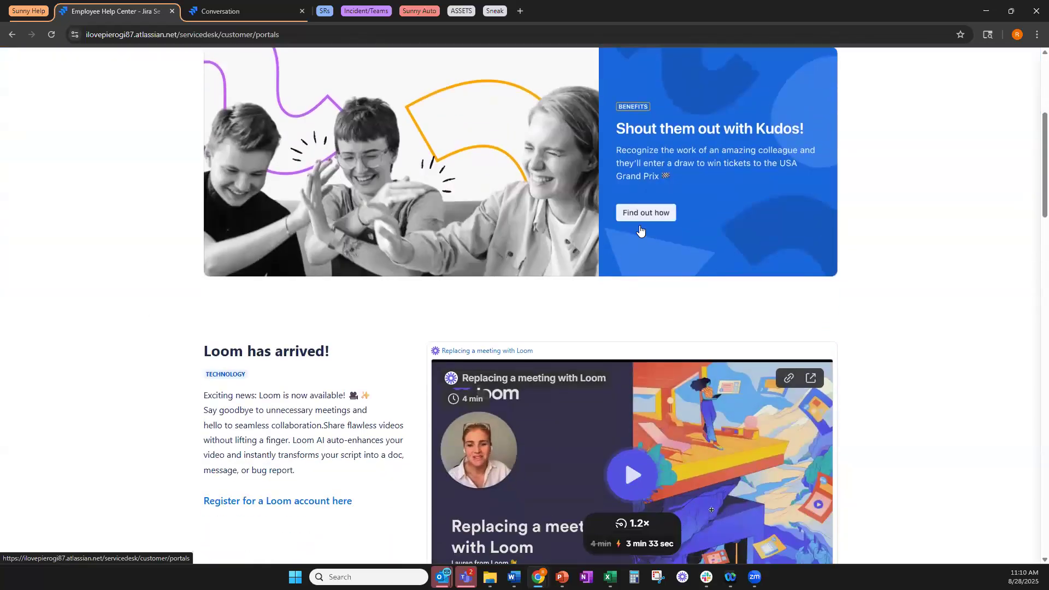
scroll(426, 300, down, 2)
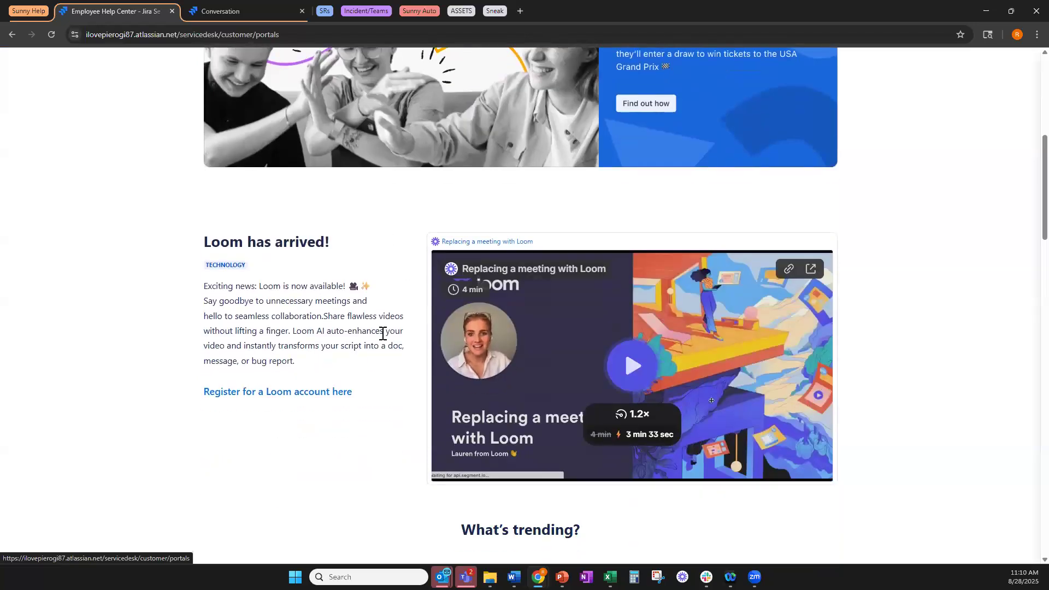
scroll(382, 332, down, 2)
scroll(367, 393, down, 5)
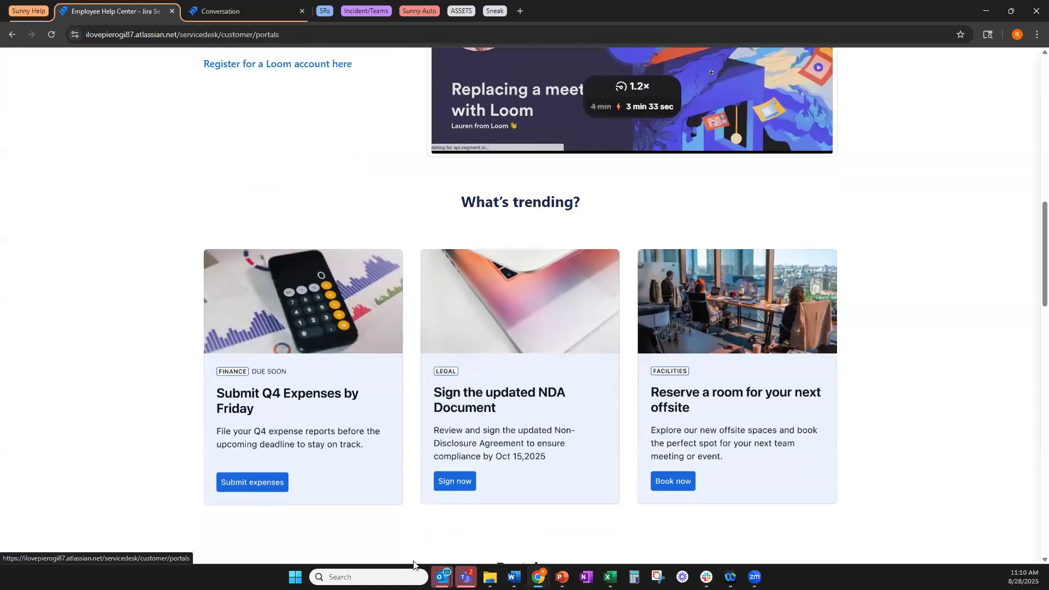
scroll(347, 514, down, 3)
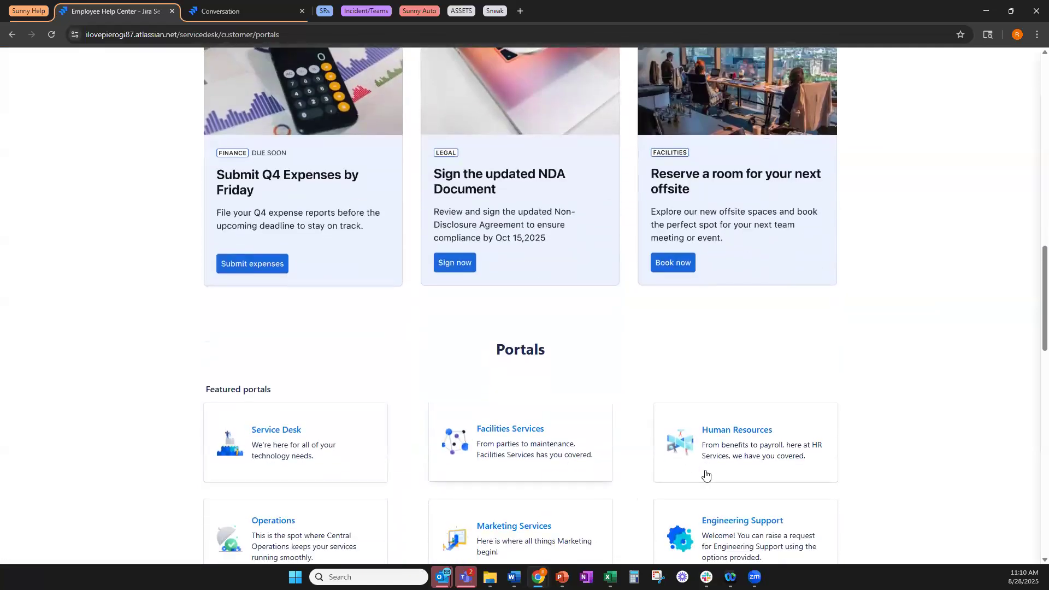
scroll(309, 380, up, 4)
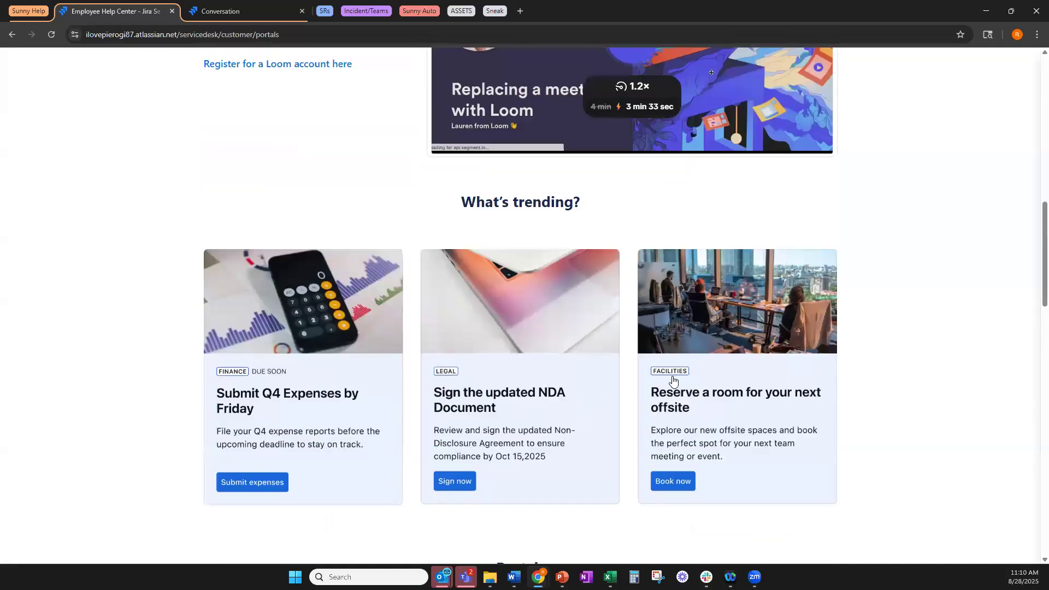
scroll(381, 335, up, 1)
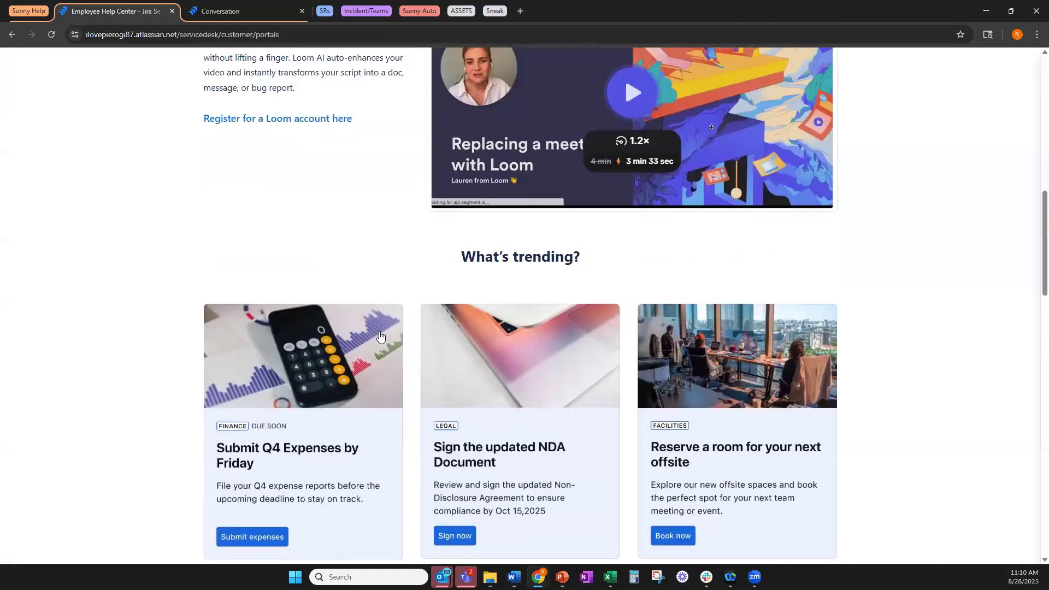
scroll(381, 335, down, 1)
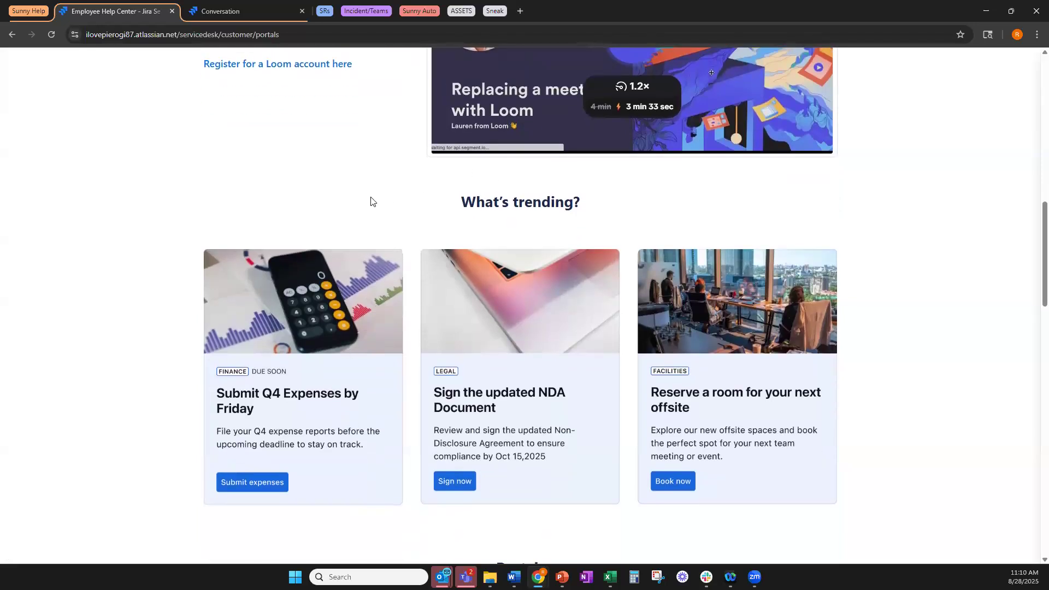
scroll(384, 199, up, 4)
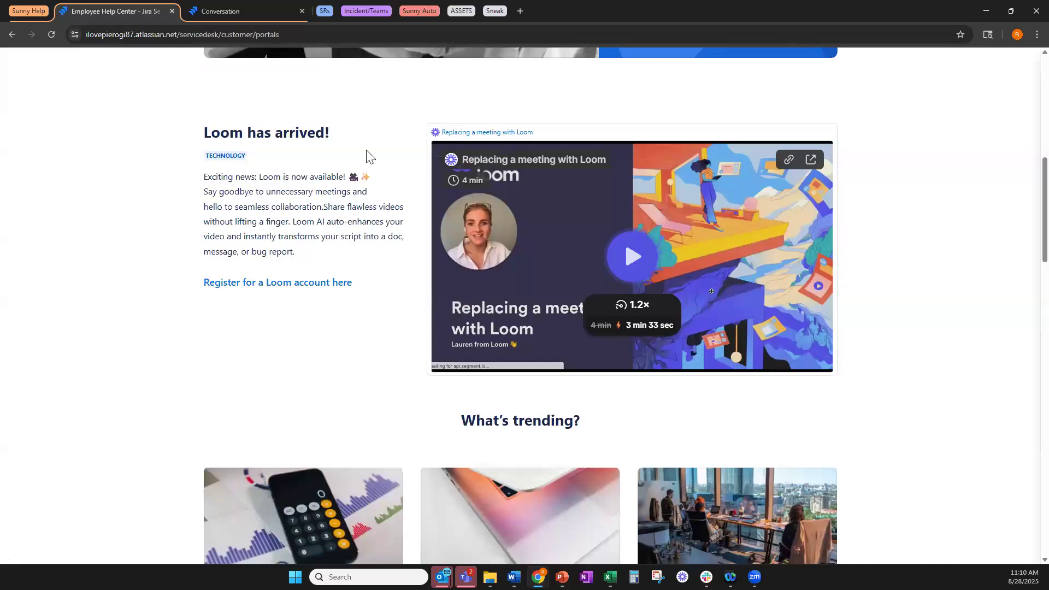
scroll(370, 156, up, 2)
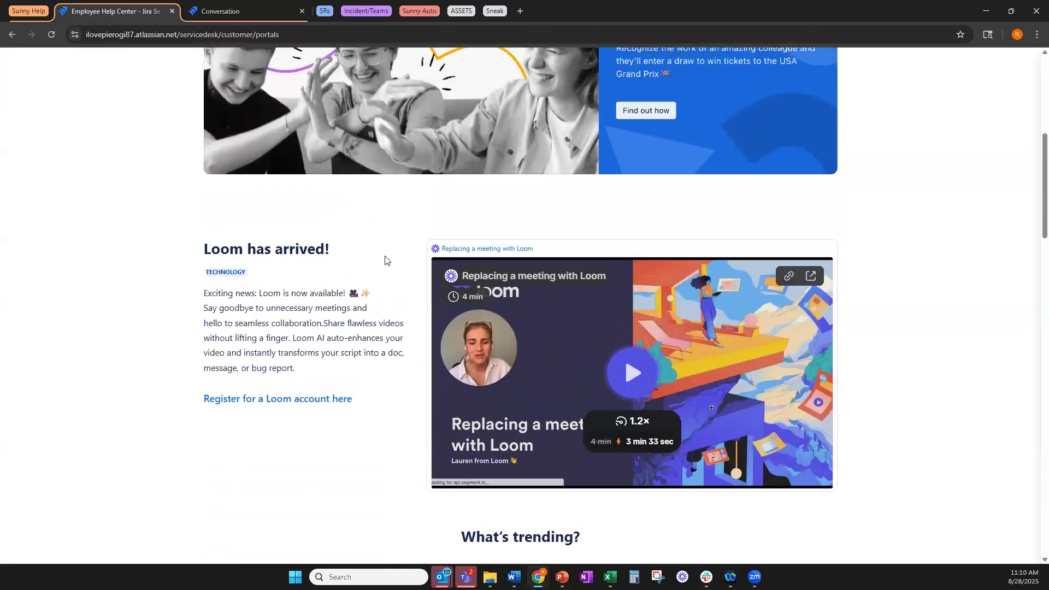
scroll(385, 260, up, 3)
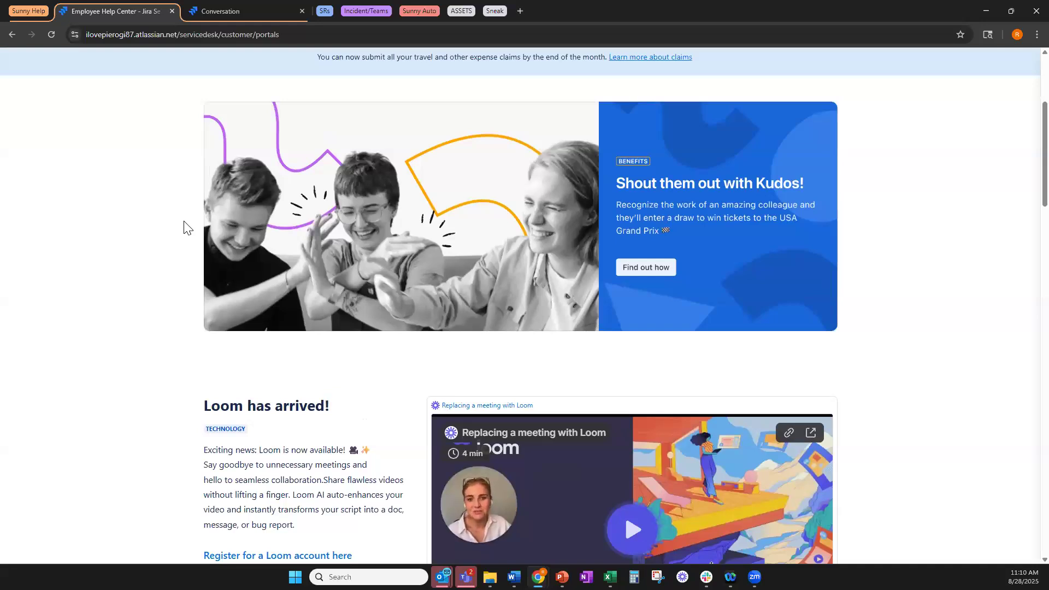
scroll(192, 218, up, 4)
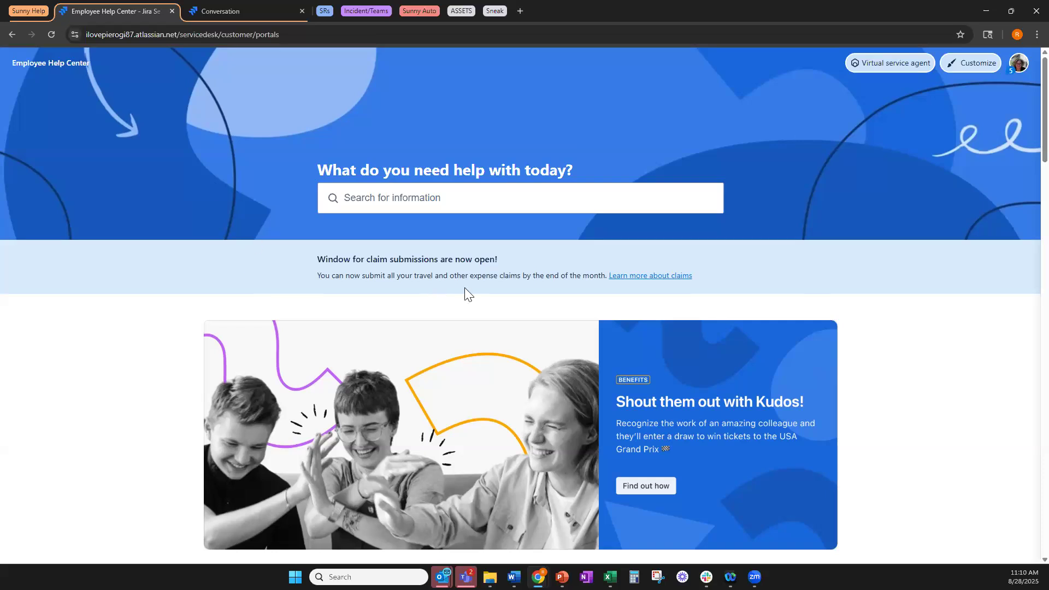
View the help center's customization options, close them without choosing one, and look at the Loom section.
click(976, 66)
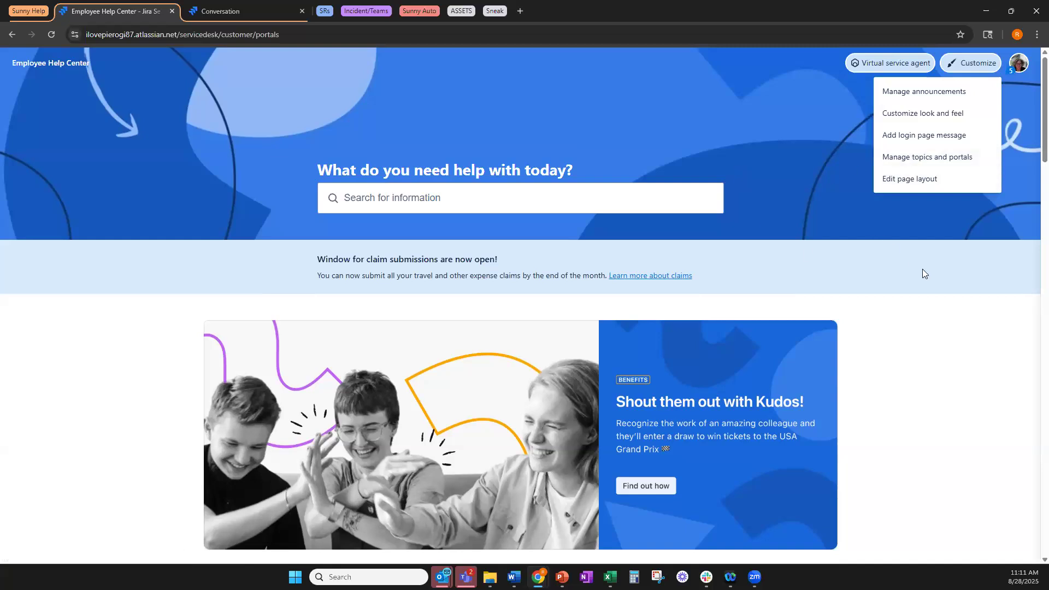
click(892, 373)
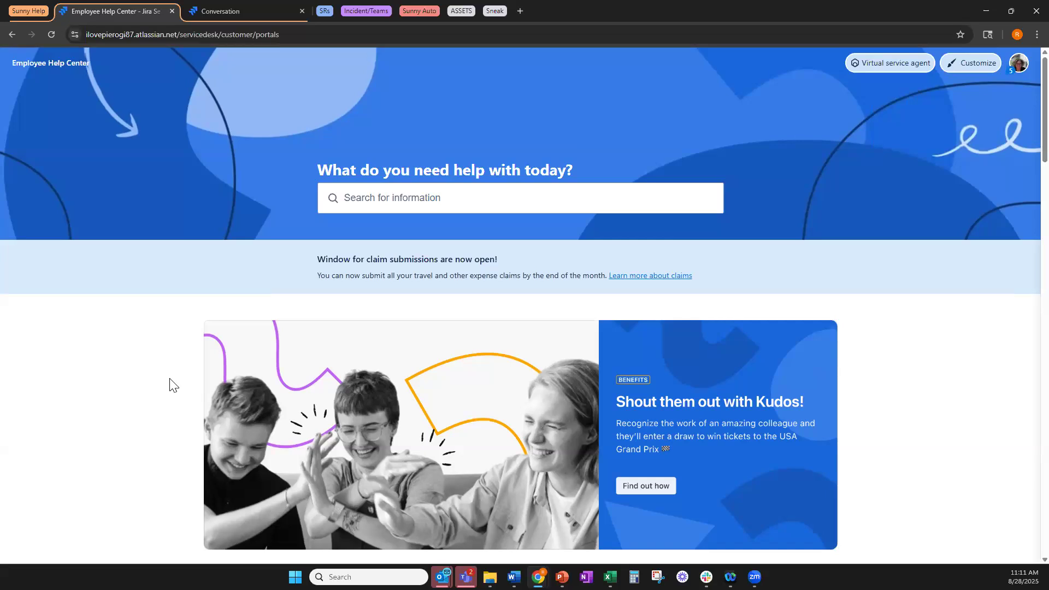
scroll(168, 385, down, 12)
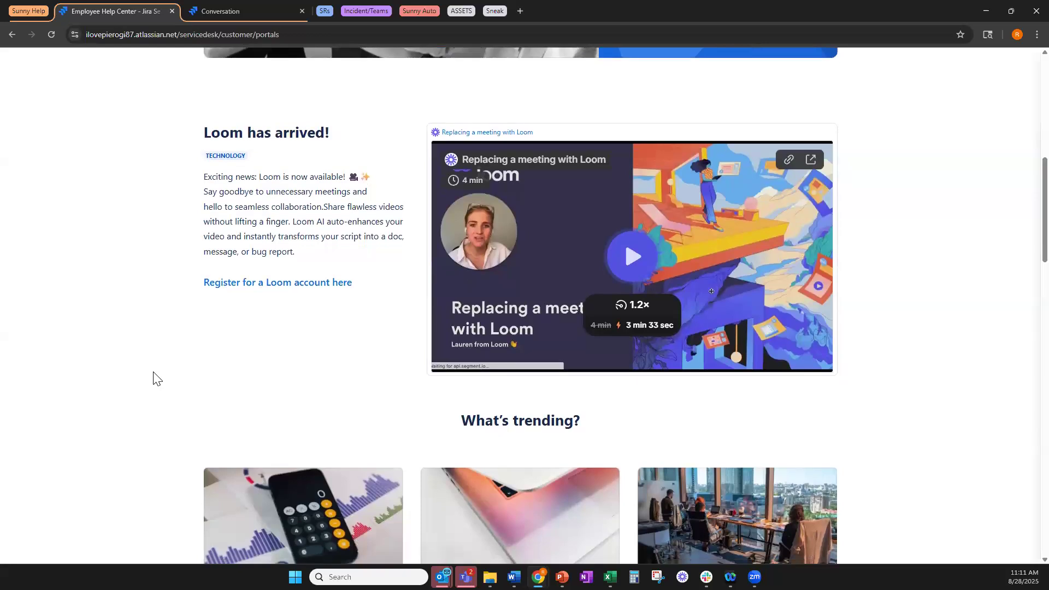
Look over the trending cards and featured portals, open the Operations portal, and reload it.
scroll(155, 377, down, 8)
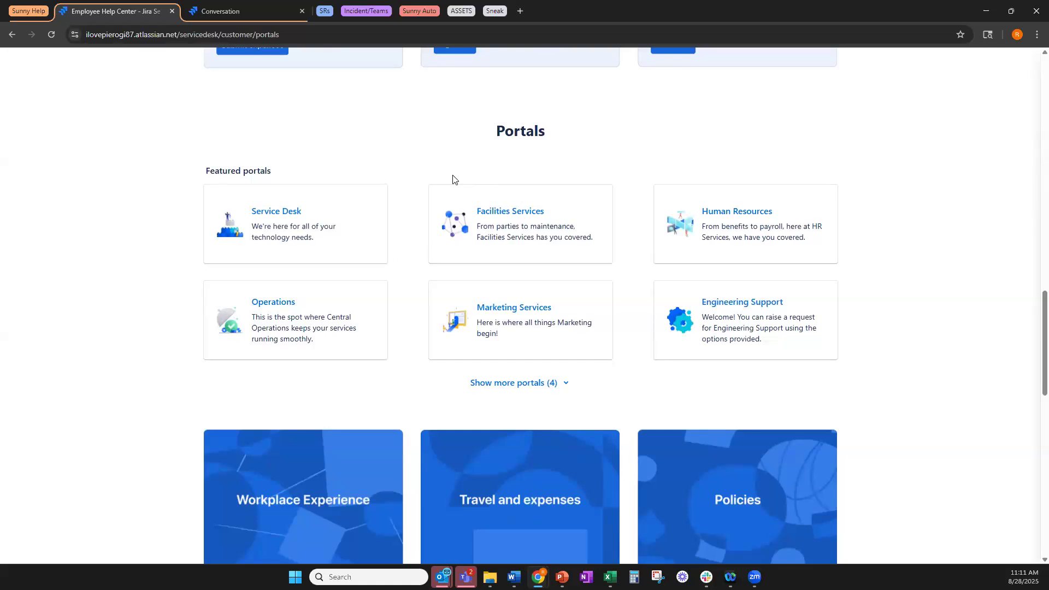
scroll(453, 179, up, 4)
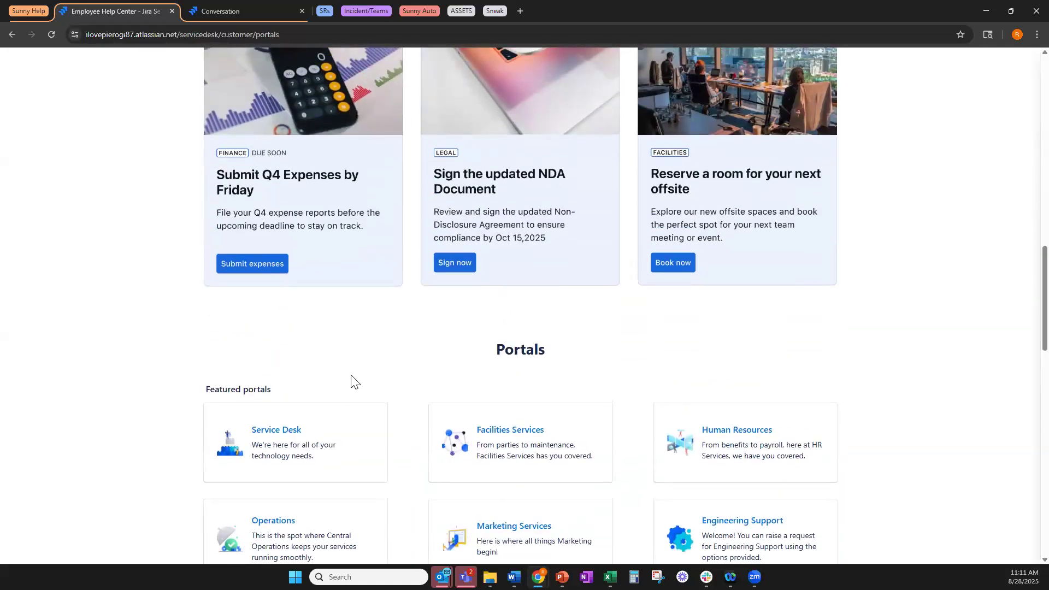
scroll(199, 245, down, 3)
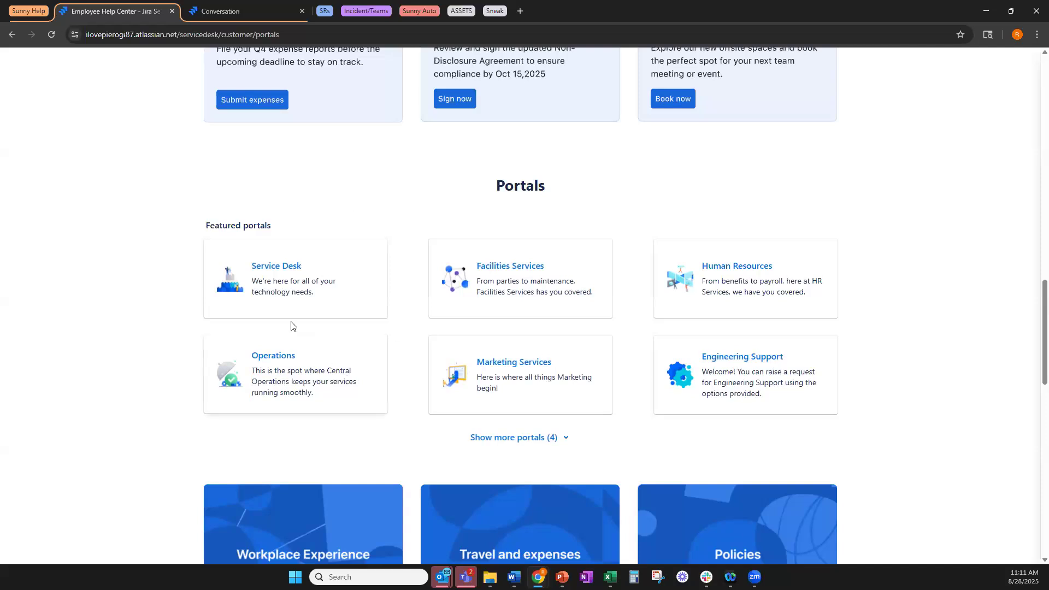
click(288, 380)
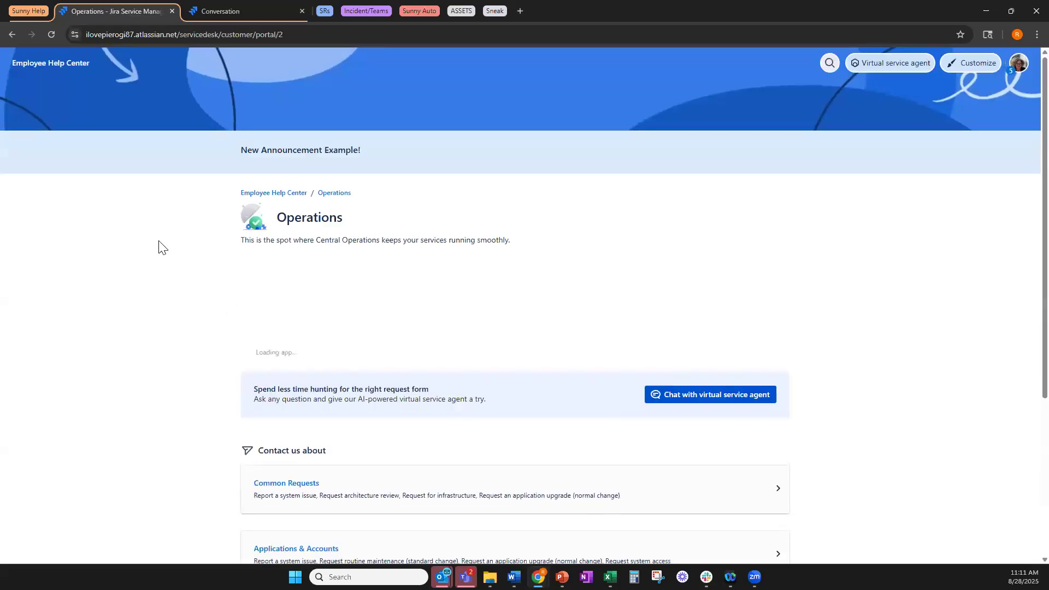
scroll(162, 240, down, 2)
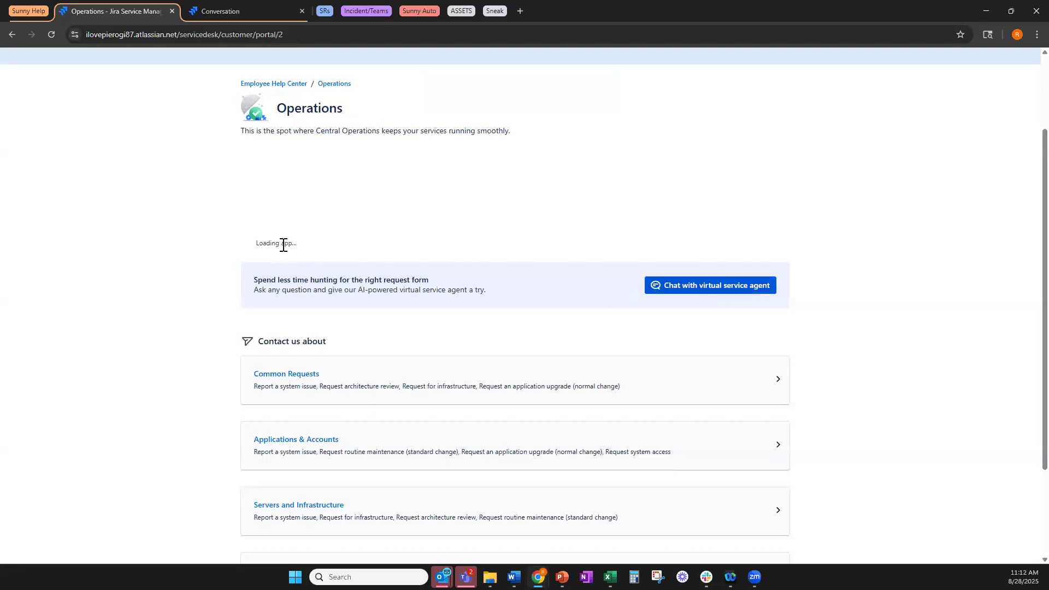
click(54, 34)
click(51, 34)
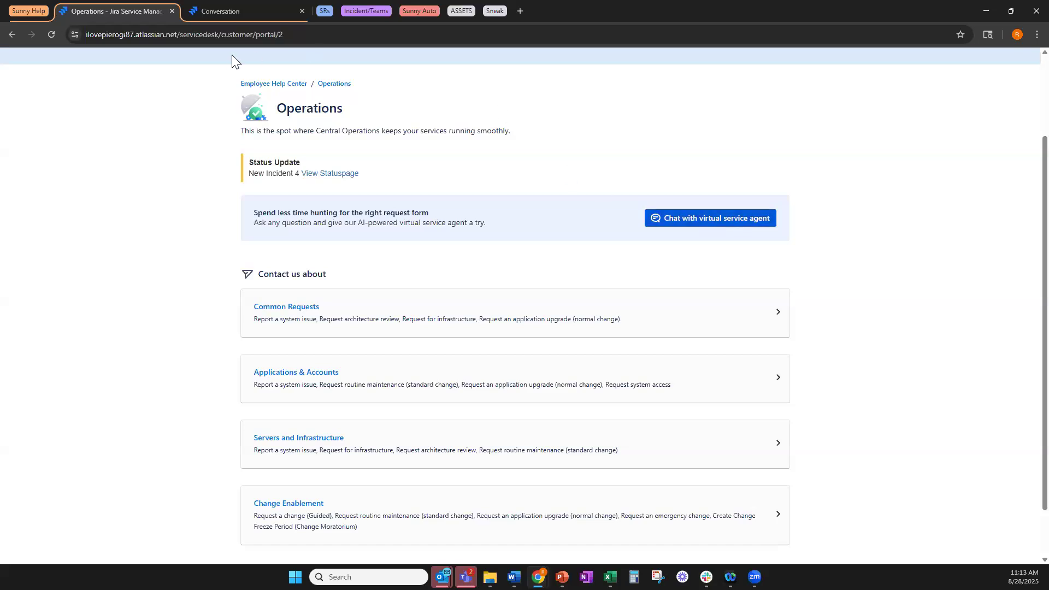
Clear the existing Operations virtual service agent conversation and start a new one with the message "help".
click(231, 12)
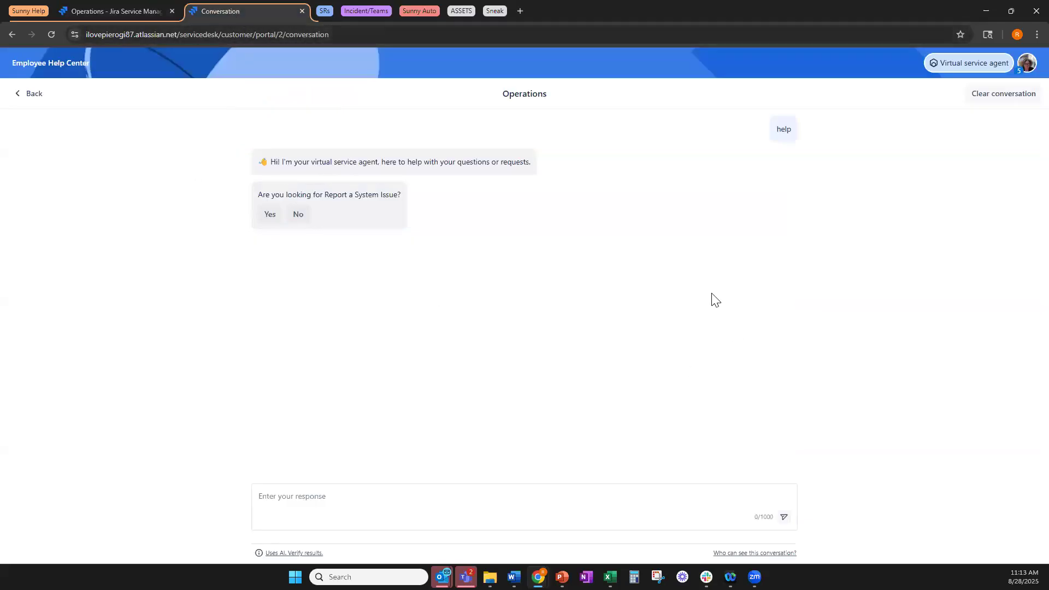
click(1012, 100)
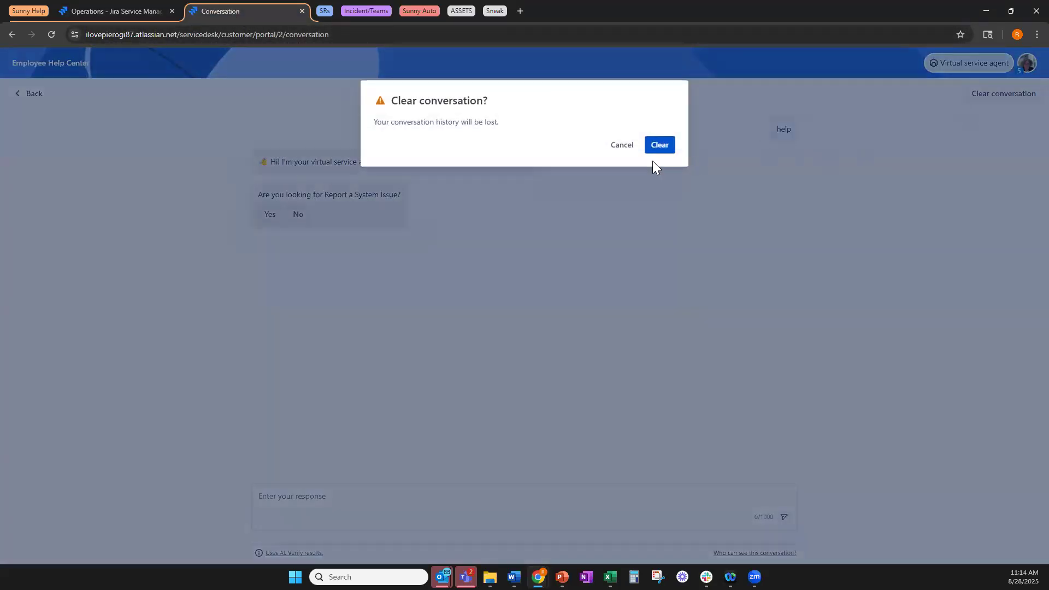
click(659, 147)
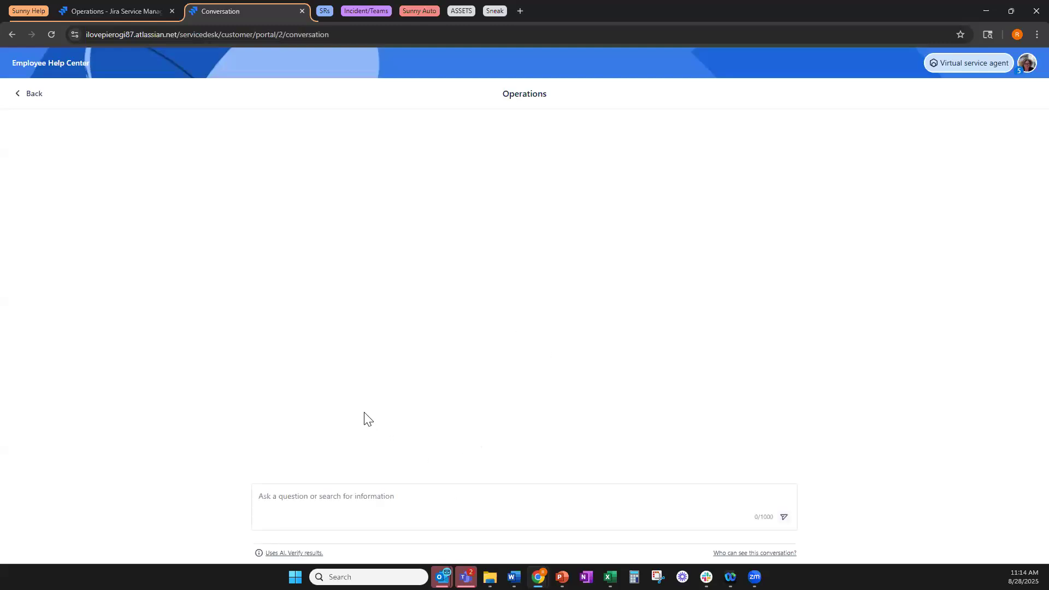
click(291, 502)
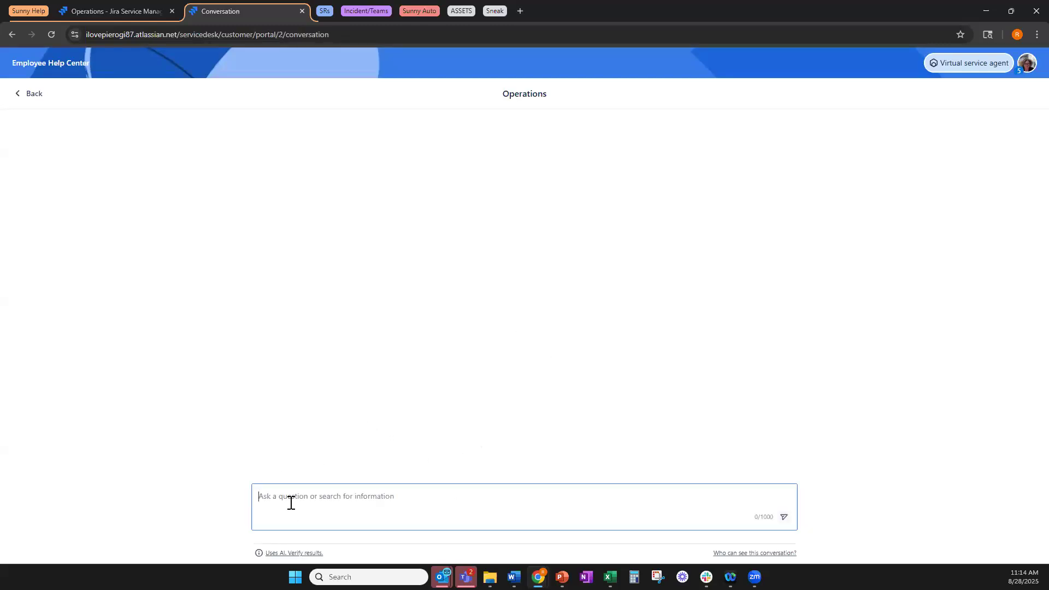
text(help)
key(Return)
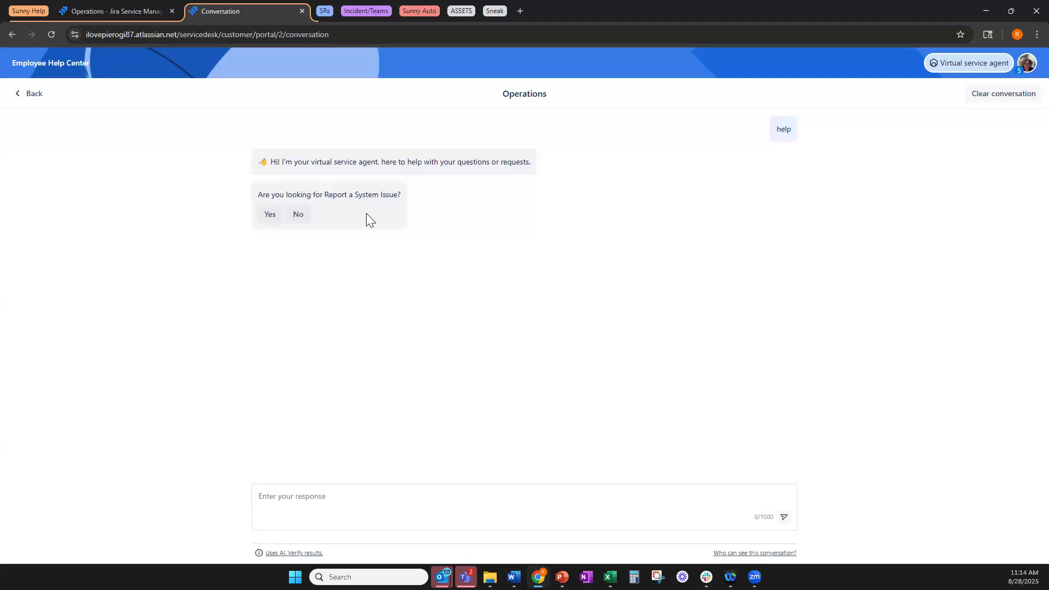
Answer Yes to both system issue questions and open the suggested request form in a new tab to view its fields.
click(265, 216)
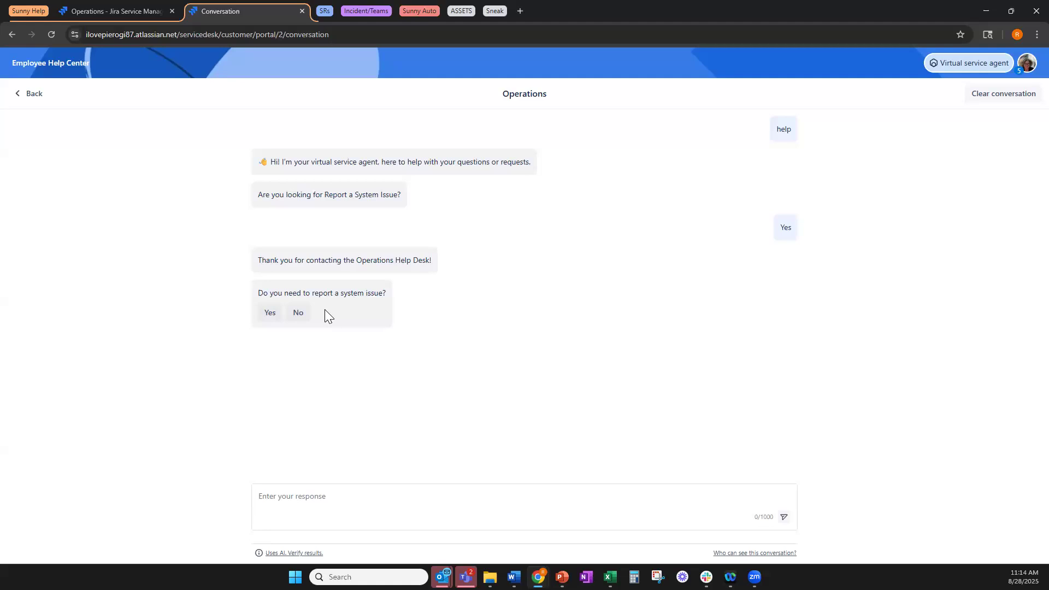
click(267, 315)
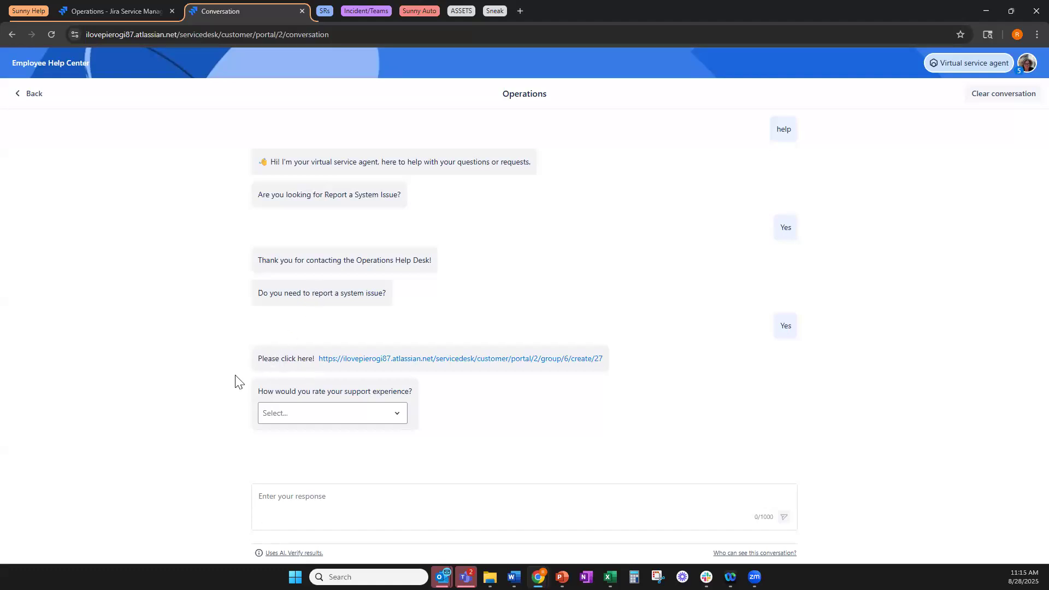
right_click(457, 359)
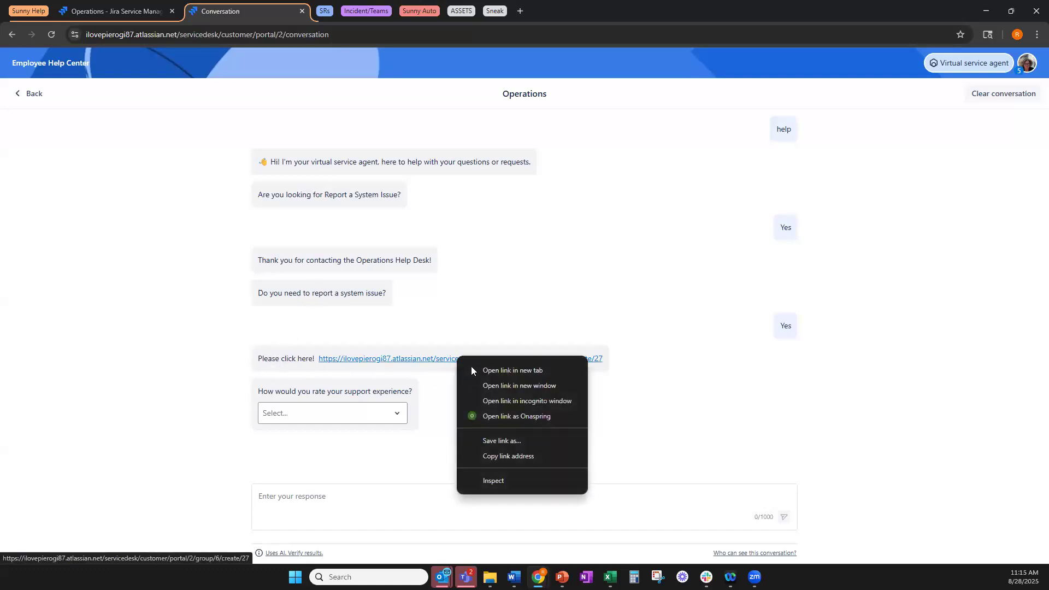
click(478, 369)
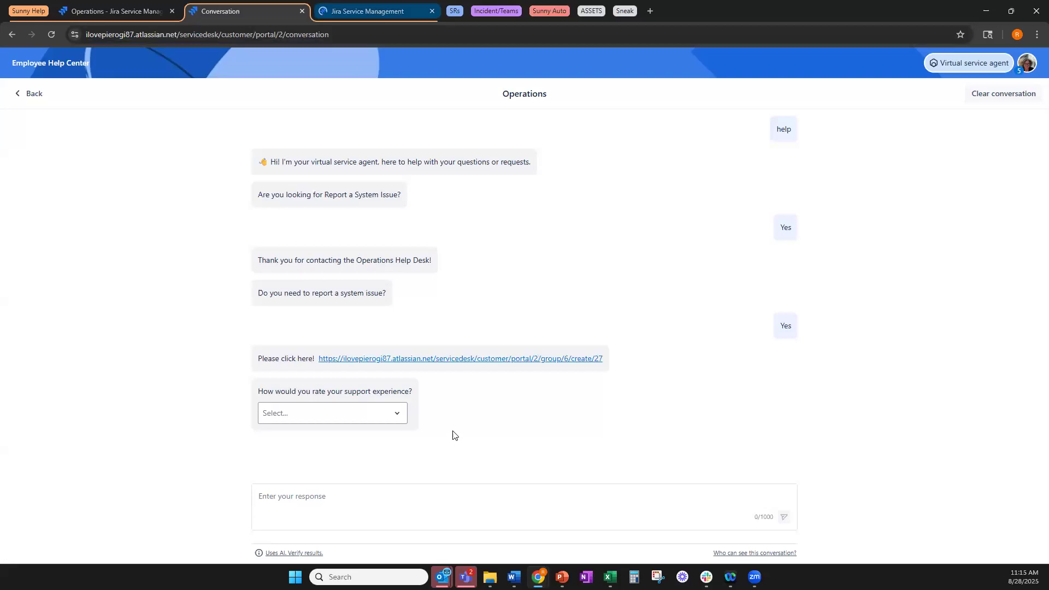
click(350, 9)
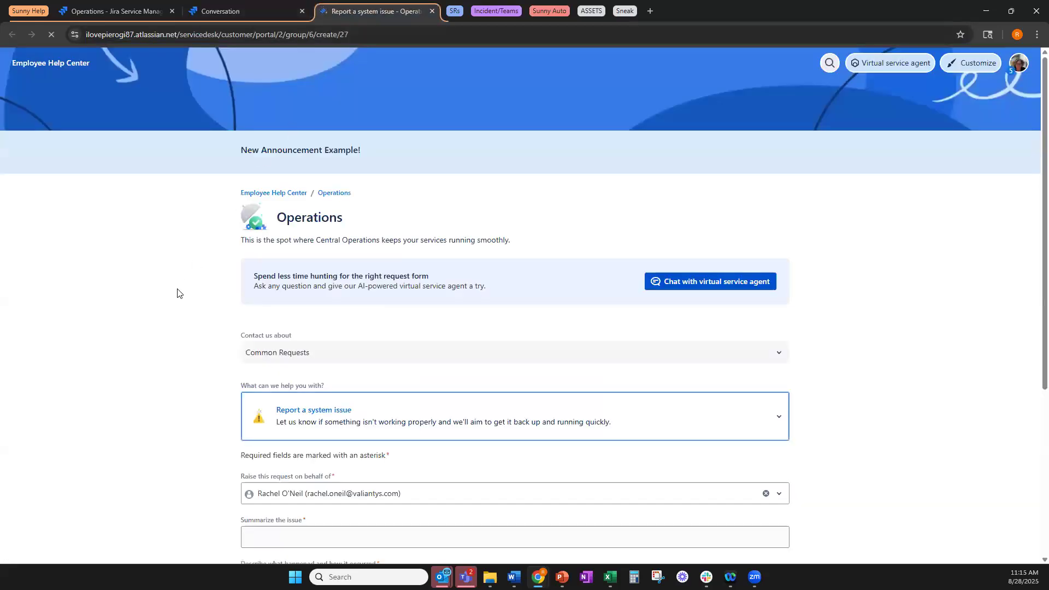
scroll(199, 370, down, 5)
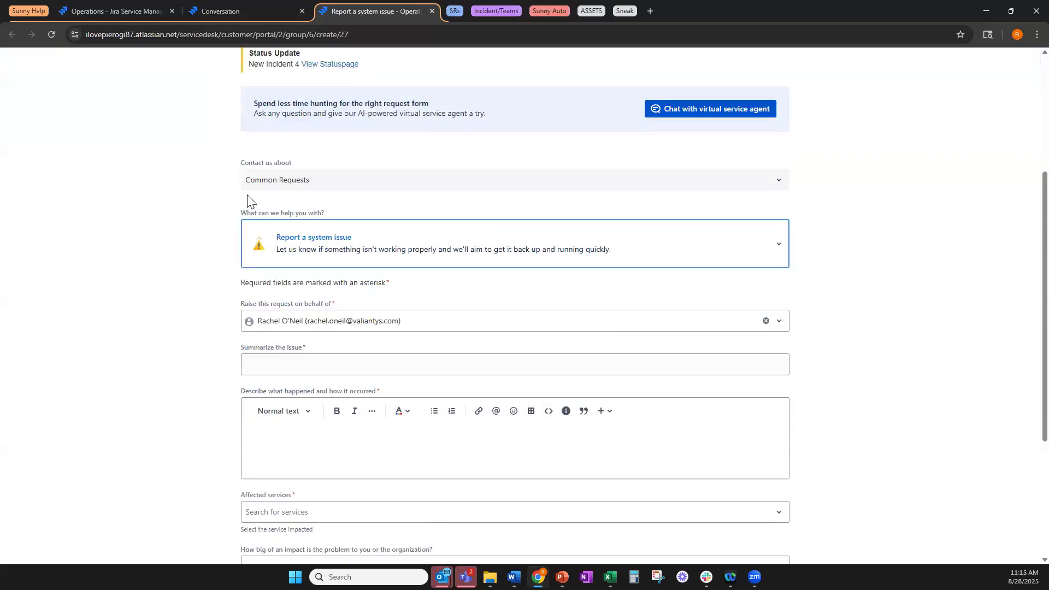
Return to the virtual agent conversation and rate the support experience as "5 - Very good".
key(ctrl+shift+Tab)
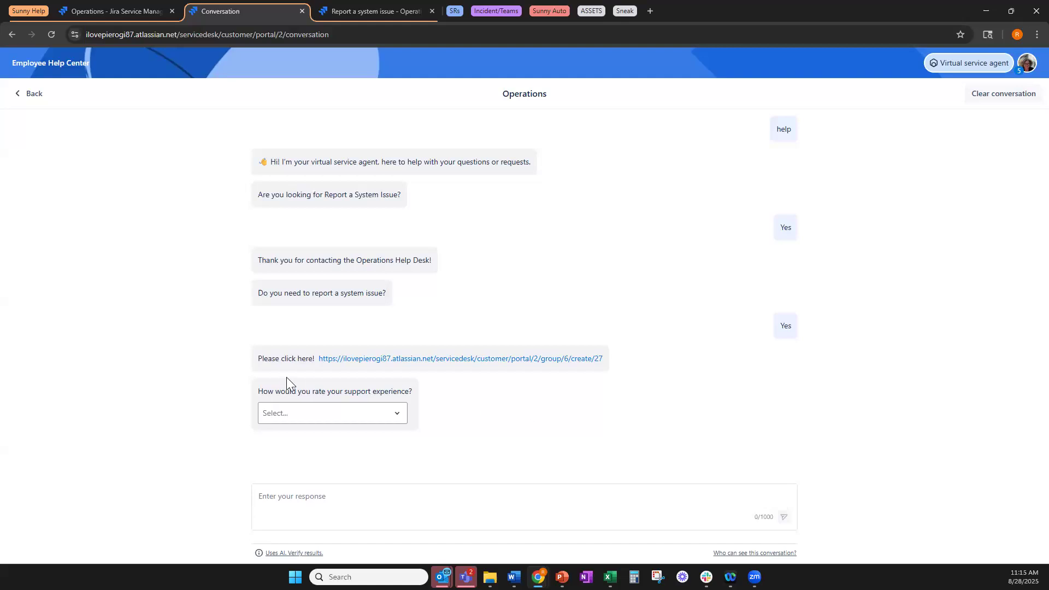
click(331, 418)
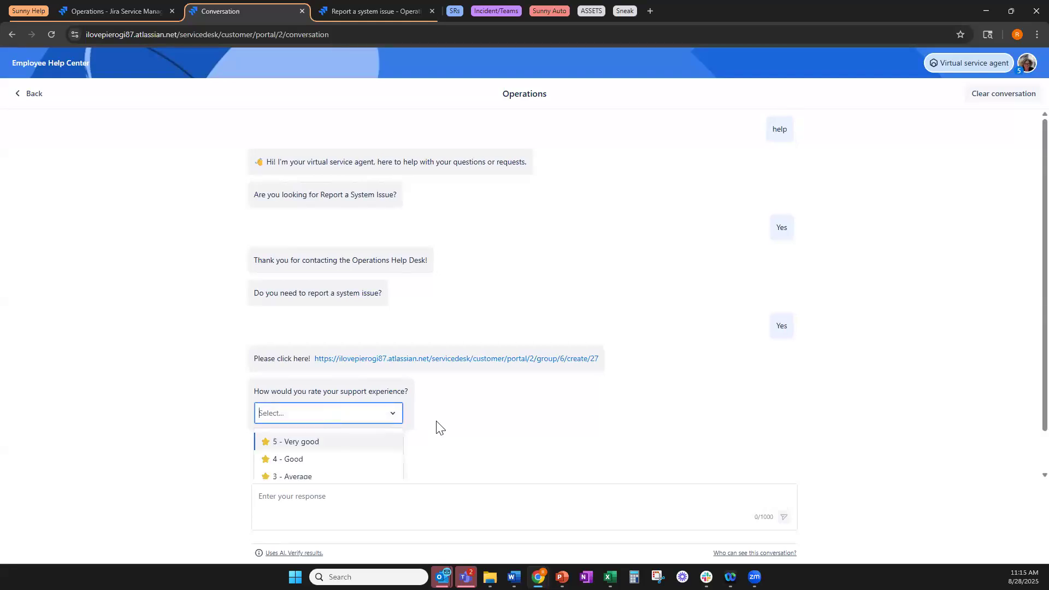
scroll(437, 425, down, 1)
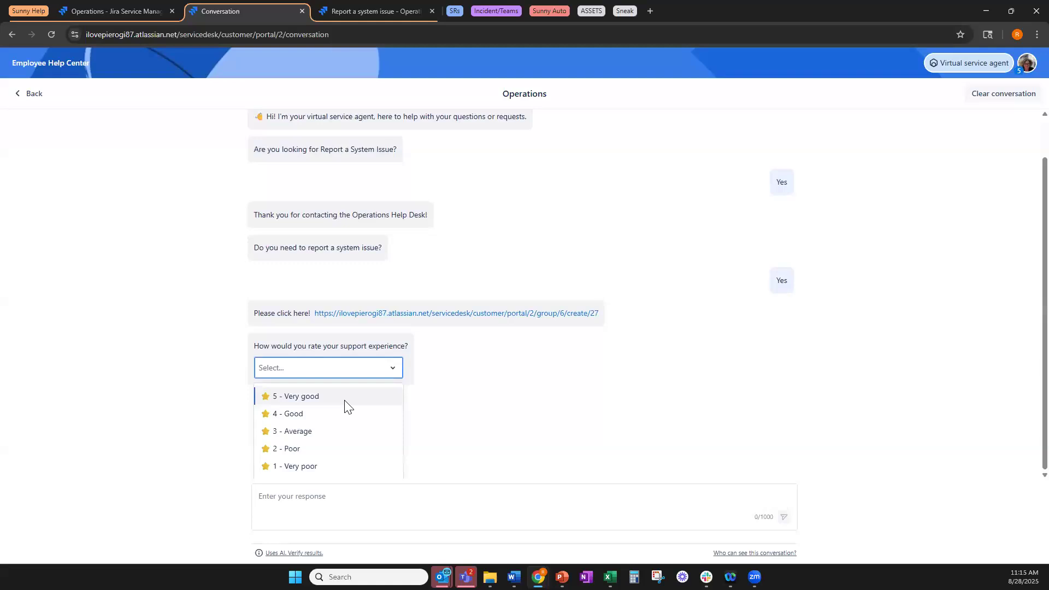
click(316, 401)
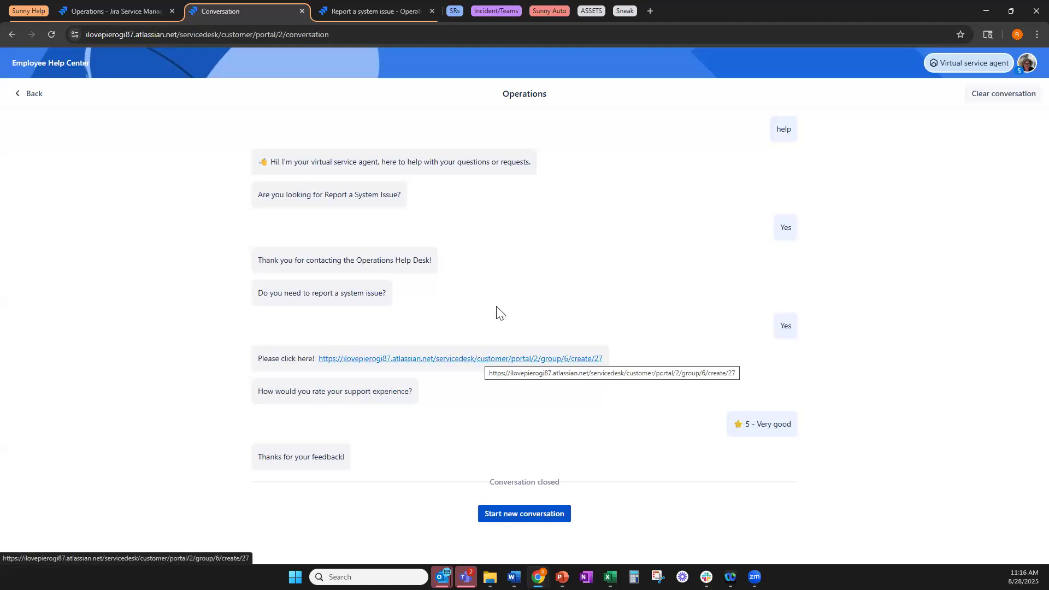
Close the virtual agent conversation and go back to the Operations portal.
click(372, 12)
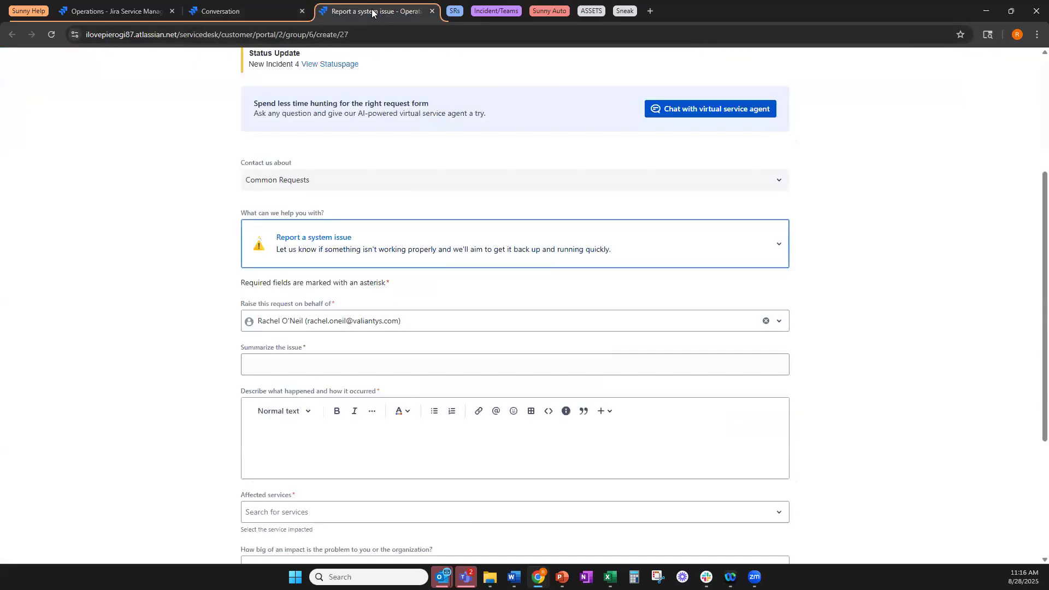
click(302, 11)
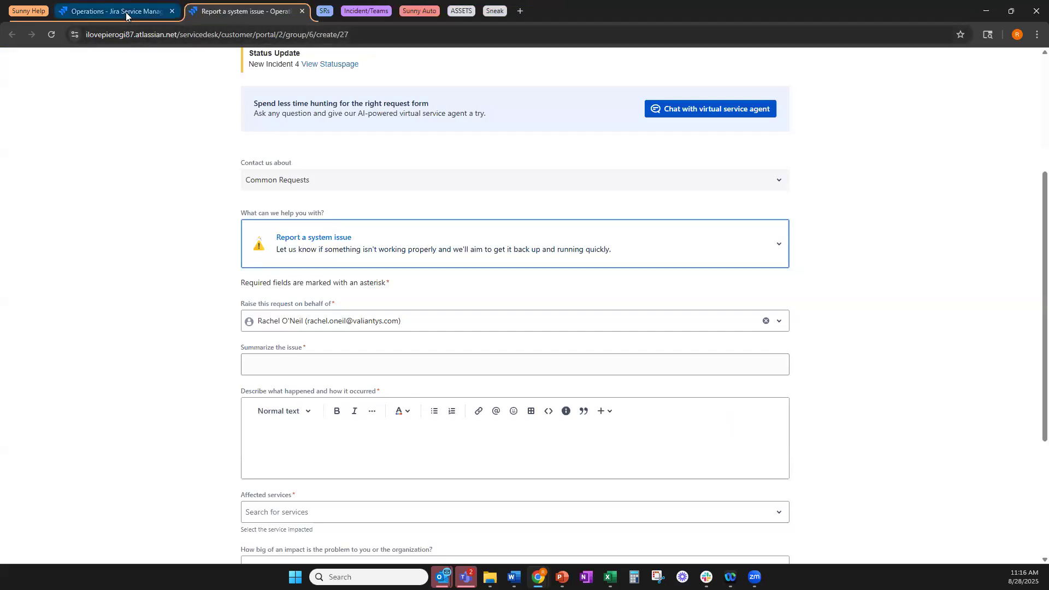
click(126, 12)
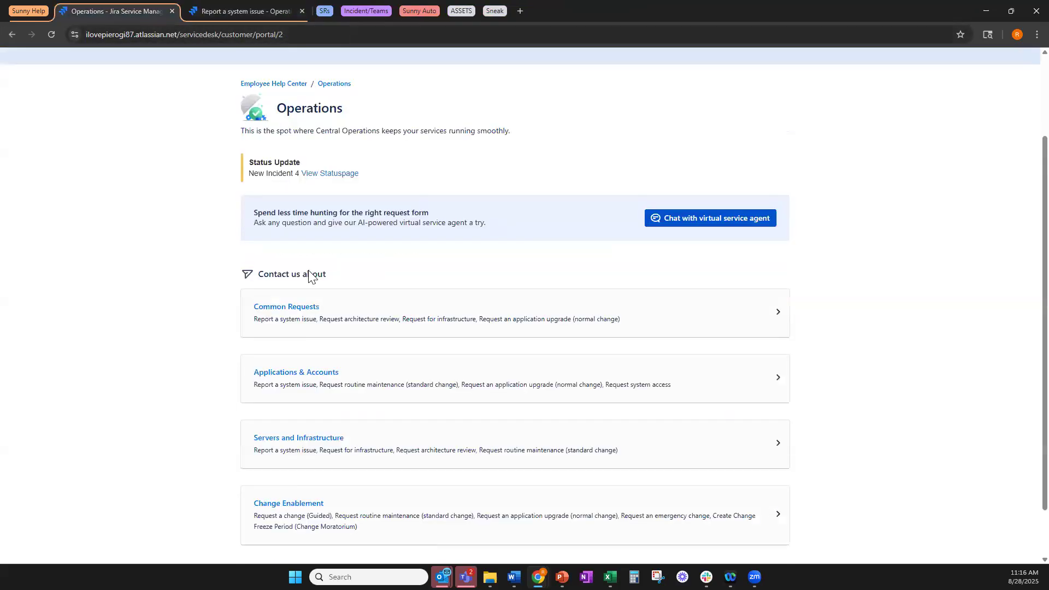
Go back to the Employee Help Center home page and open the Service Desk portal to view its knowledge topics.
click(279, 85)
scroll(60, 308, down, 15)
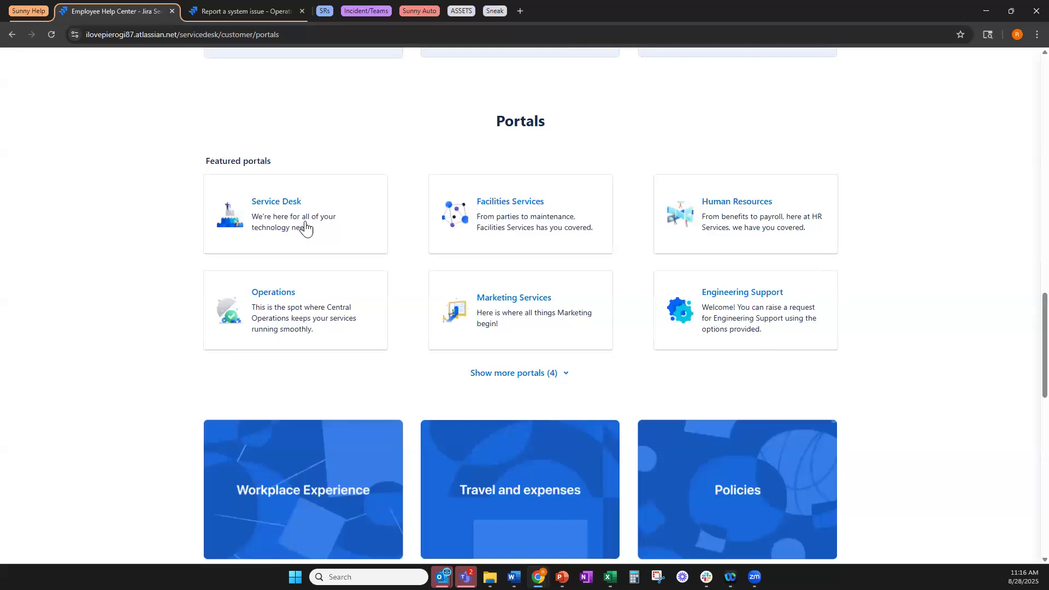
click(269, 225)
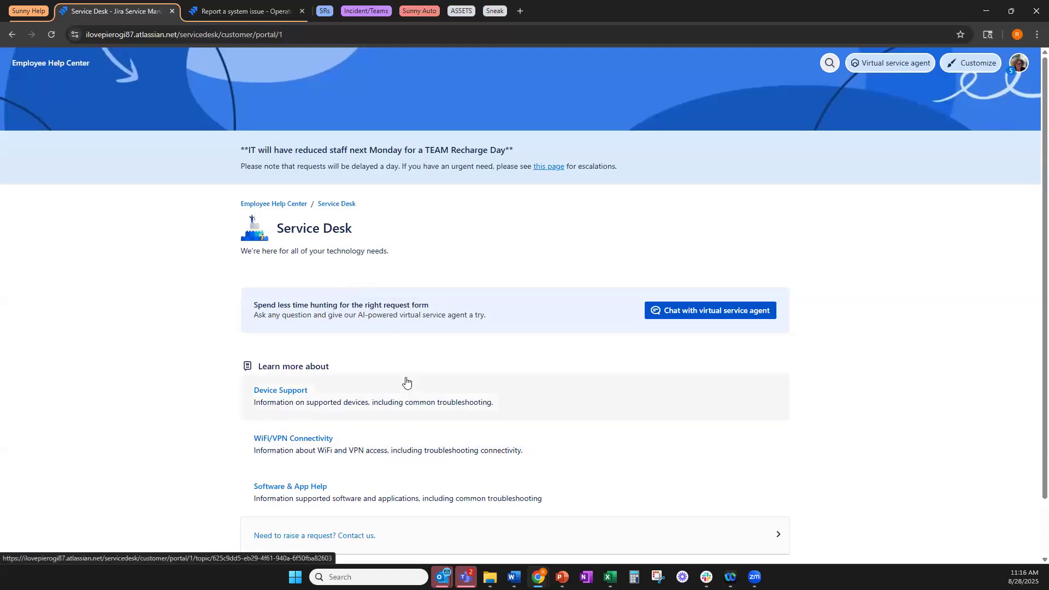
scroll(405, 381, down, 2)
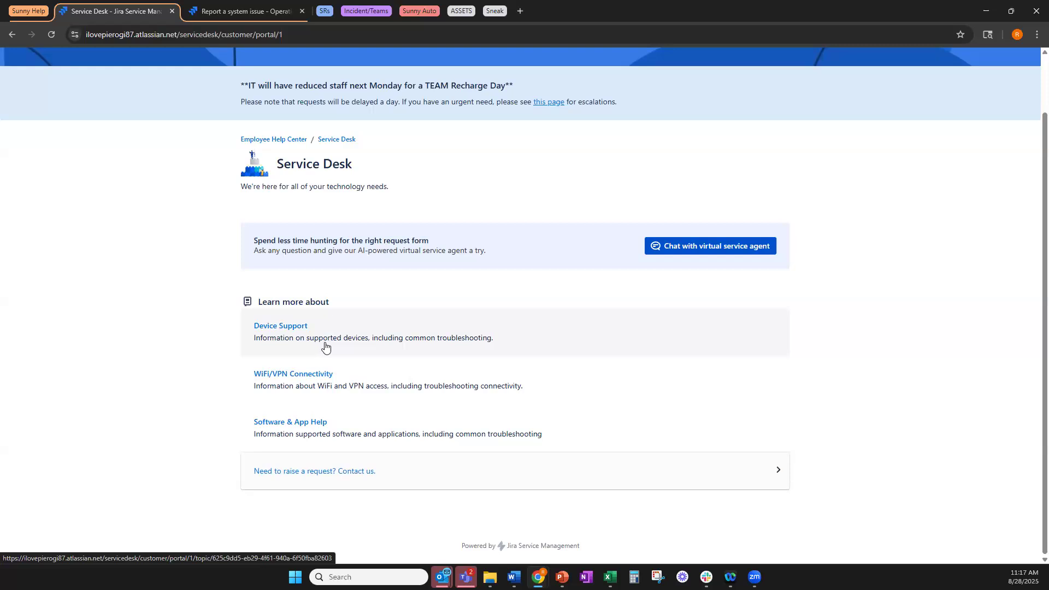
Raise a Service Desk request, choosing the Common Requests group and the "Request a new notebook" form.
click(311, 480)
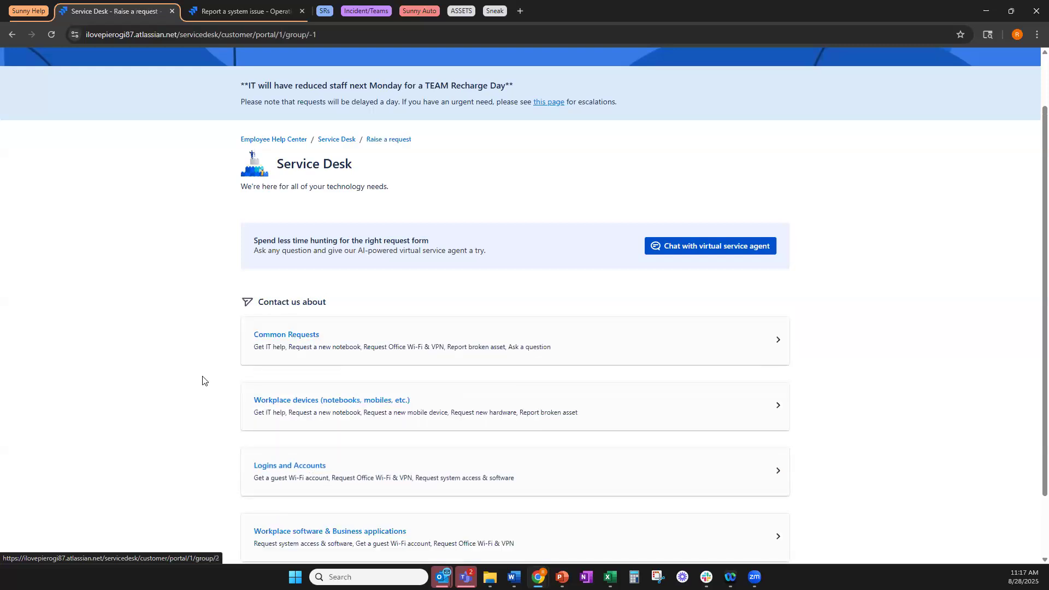
scroll(363, 285, down, 1)
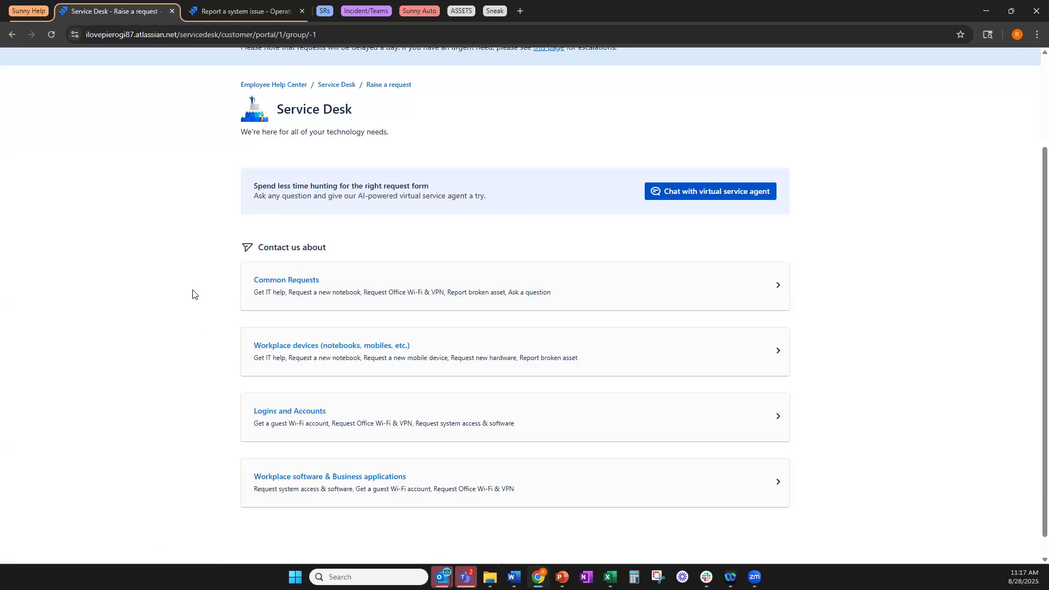
click(394, 292)
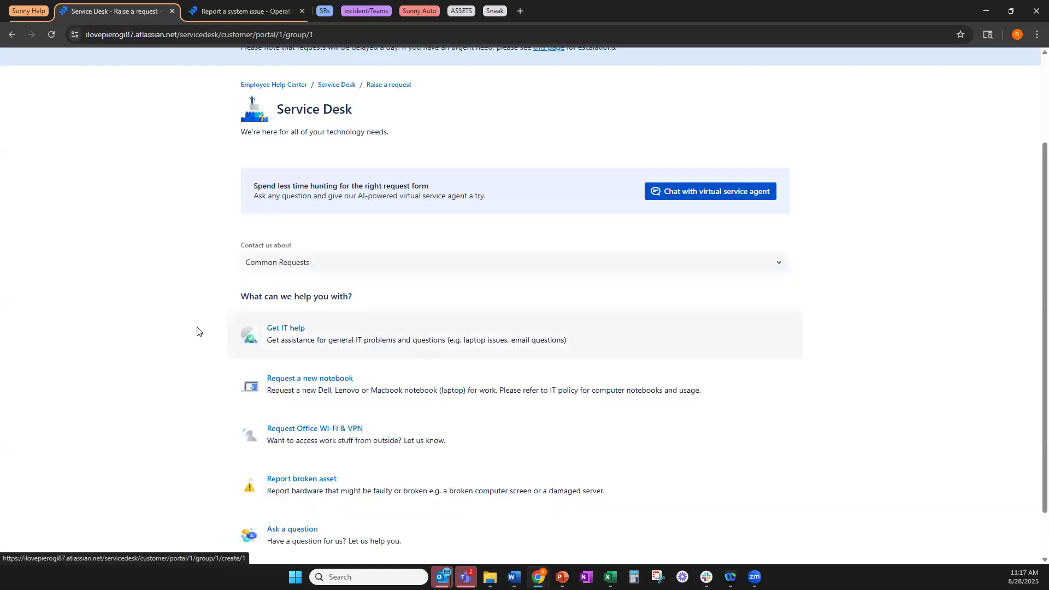
scroll(256, 328, down, 1)
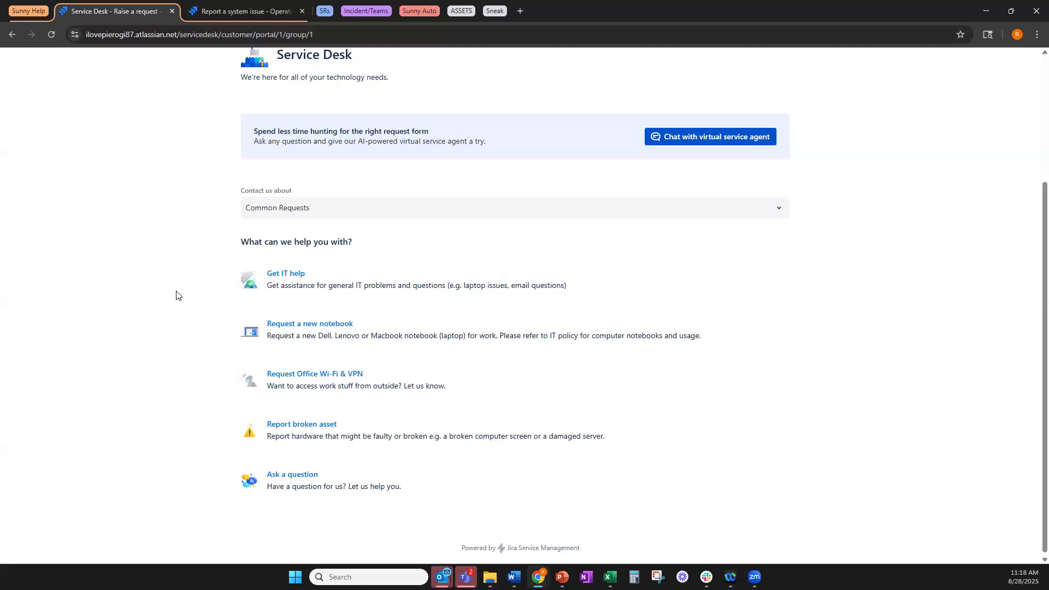
click(367, 340)
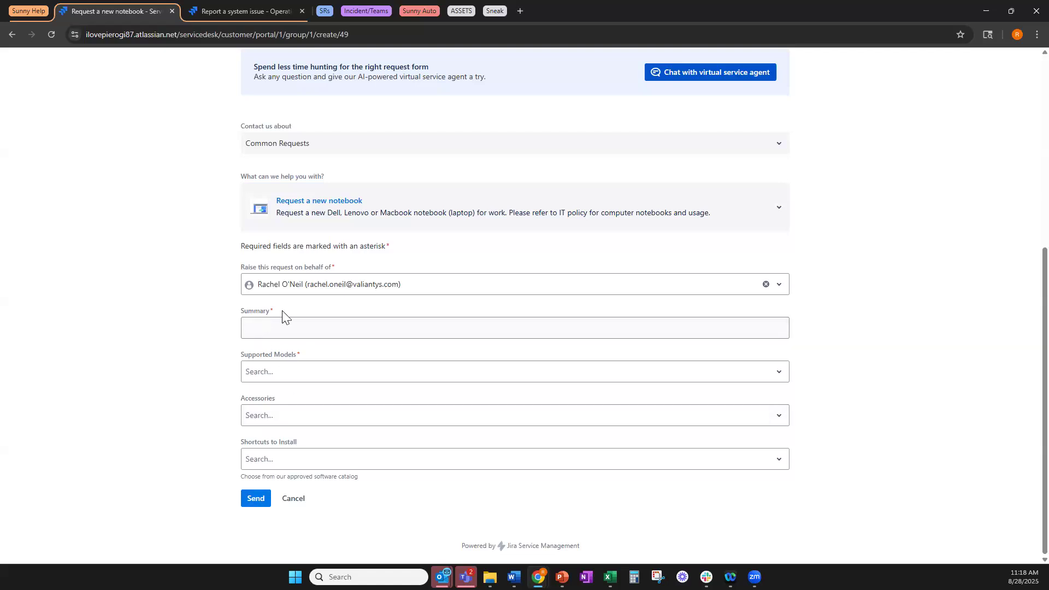
Try to send the blank notebook request and fill in the summary as "New Laptop Please".
click(251, 499)
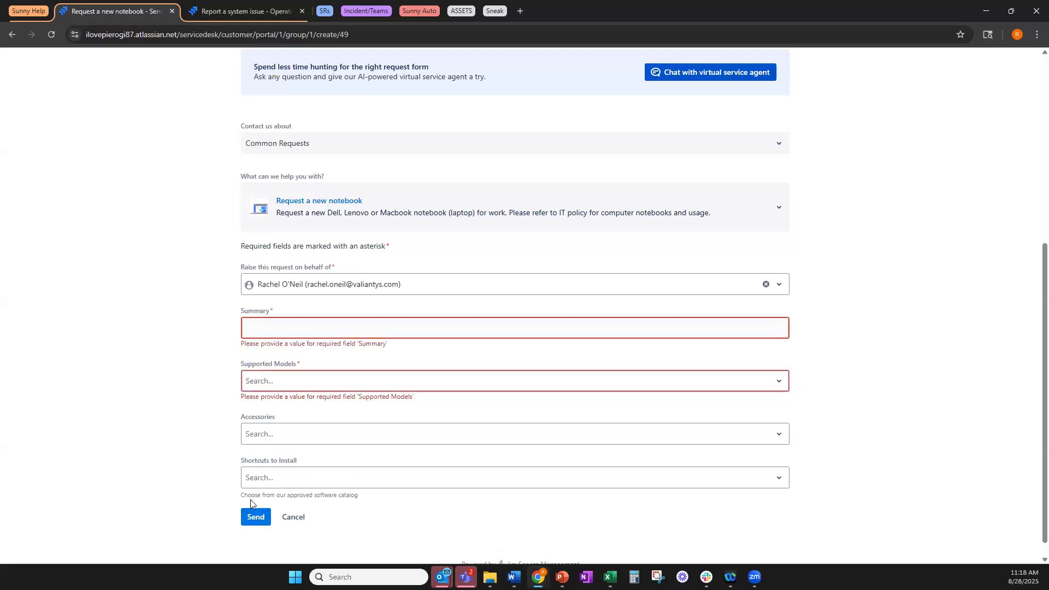
click(315, 329)
text(New Laptop Please)
Review the supported notebook models and choose "MacBook Air M4 13-inch" for the request.
click(325, 384)
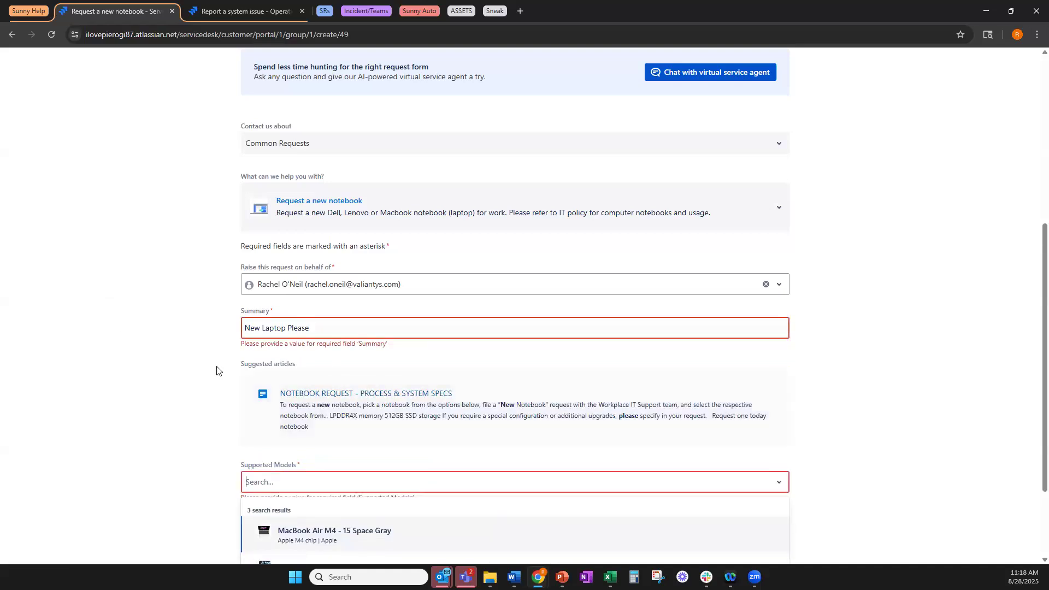
scroll(216, 371, down, 1)
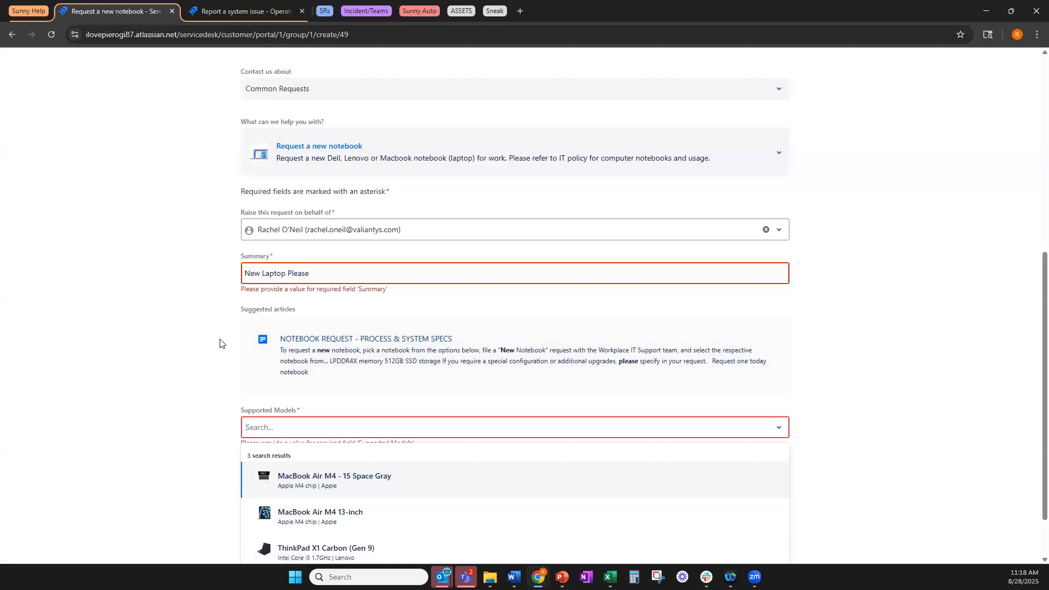
scroll(220, 343, down, 2)
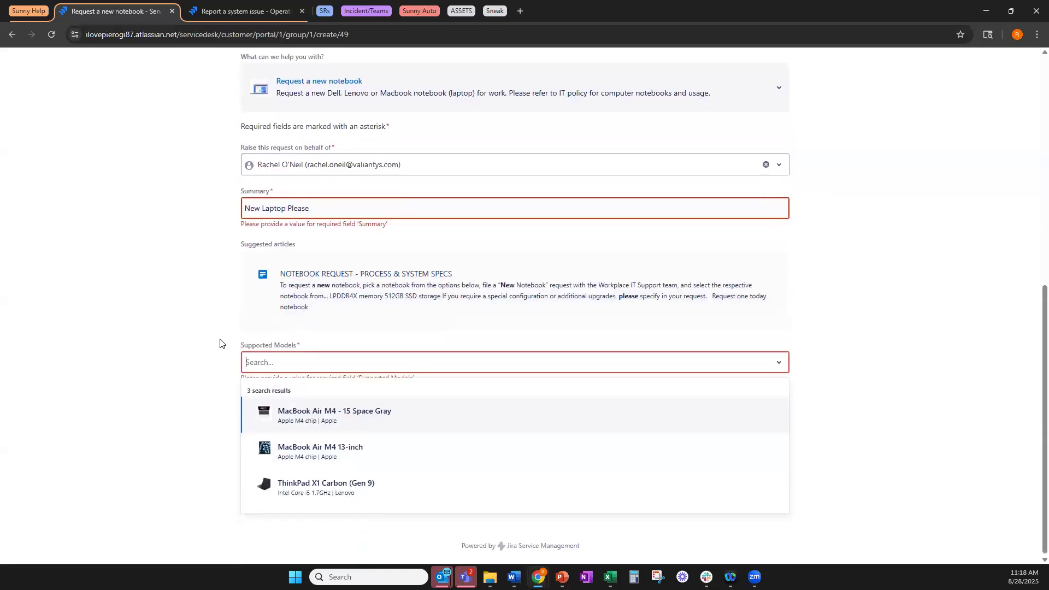
click(210, 279)
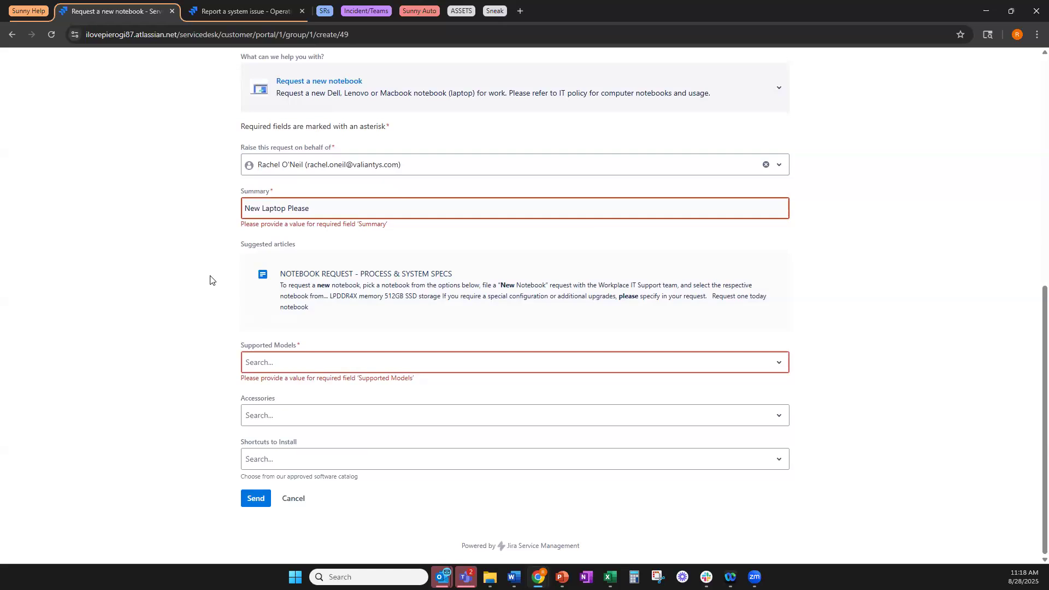
click(269, 372)
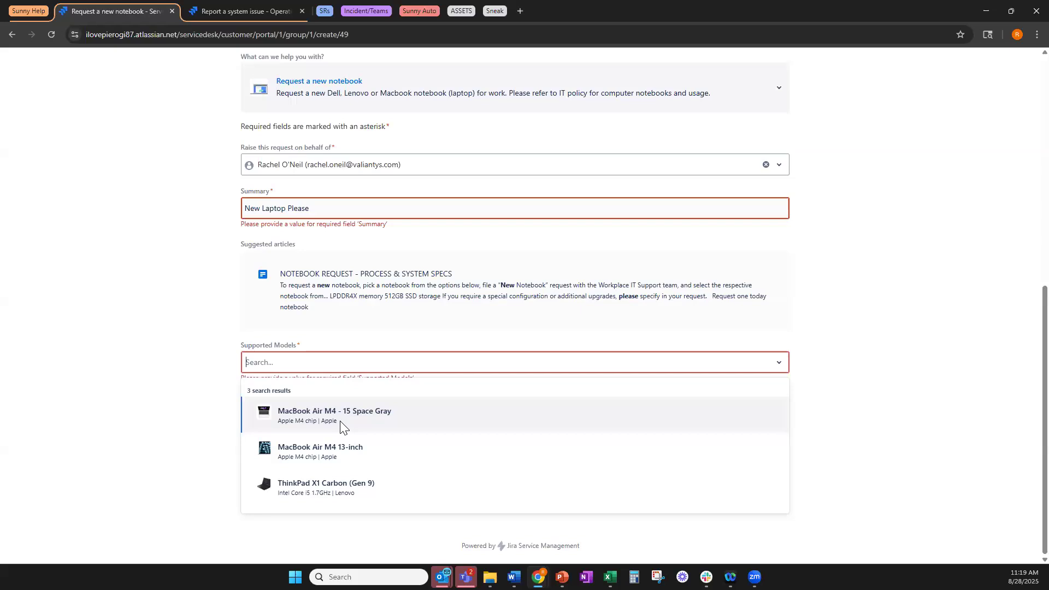
click(156, 158)
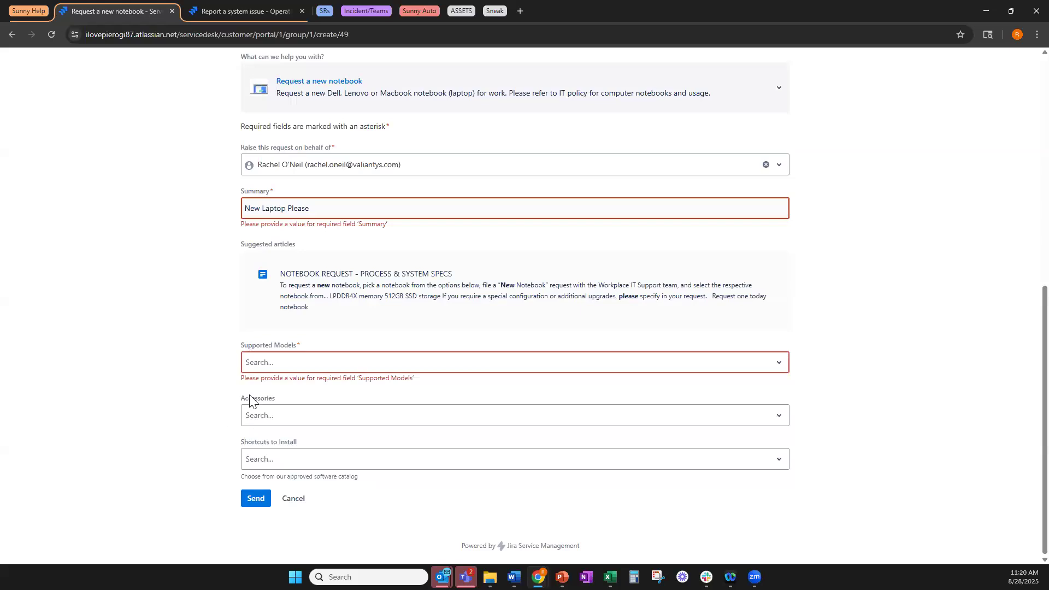
click(272, 363)
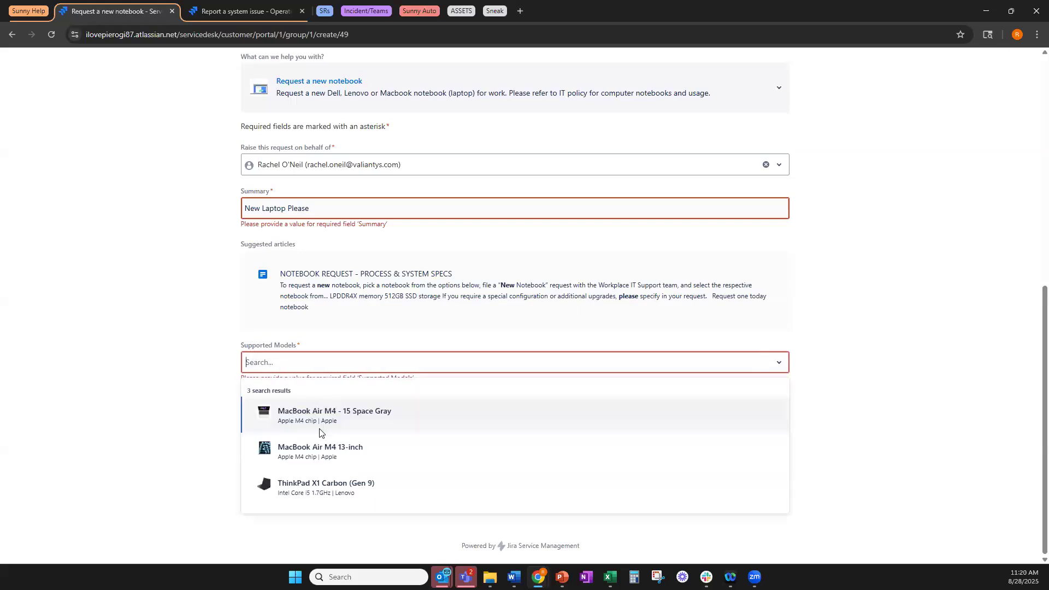
click(320, 452)
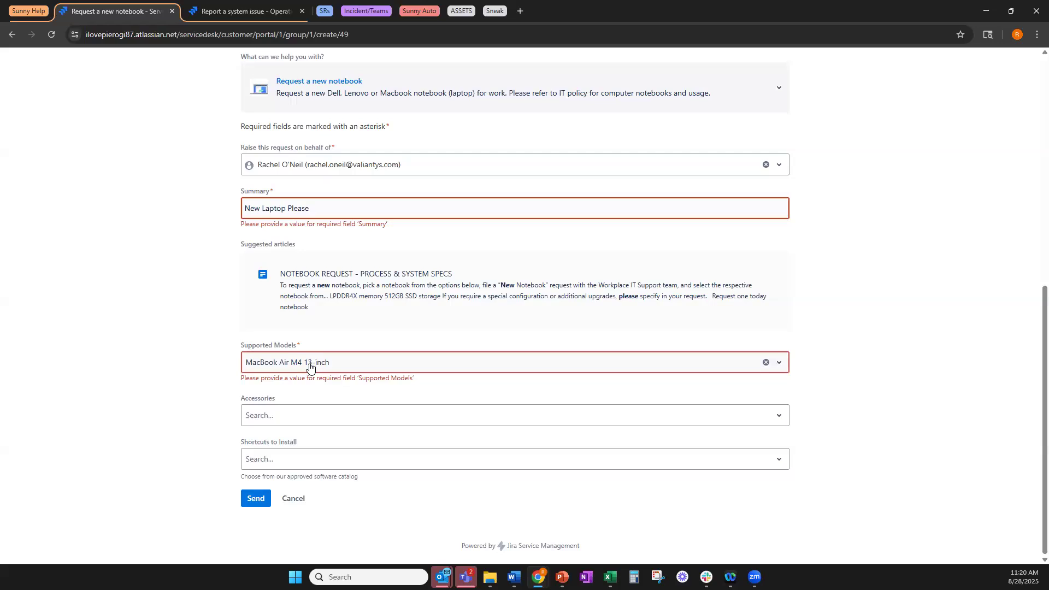
Add Logitech B100 and Evoluent Vertical Mouse 4 as accessories and Docusign as the shortcut to install.
click(313, 418)
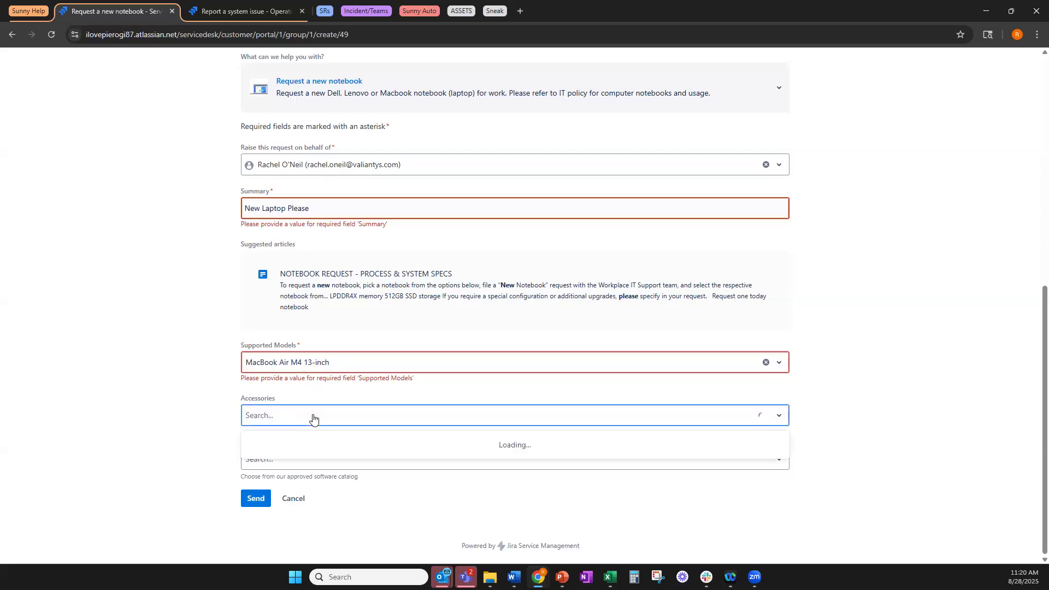
click(318, 498)
click(322, 464)
scroll(320, 492, down, 5)
click(321, 510)
click(202, 442)
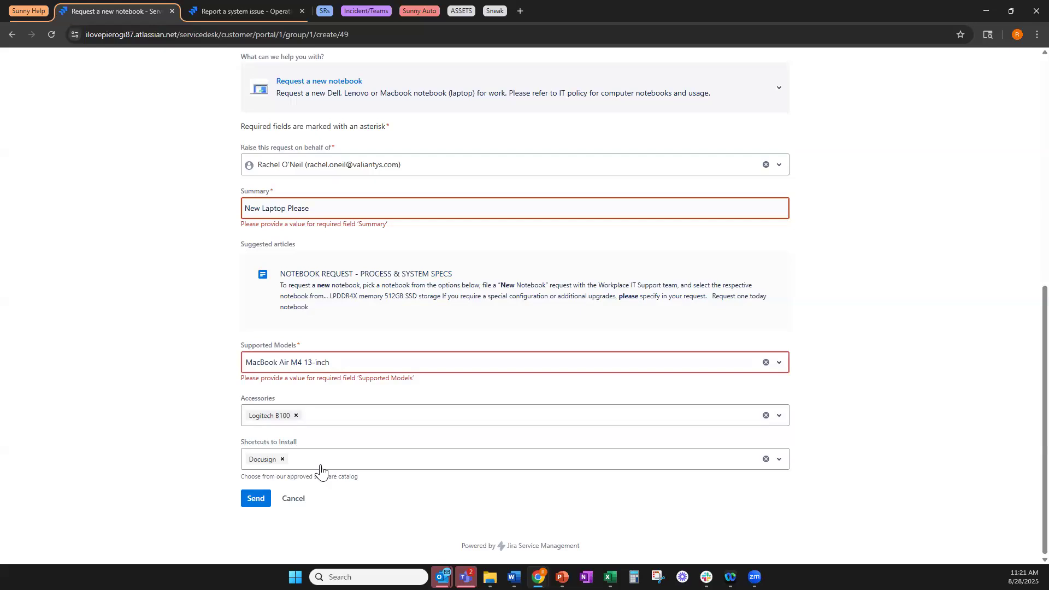
click(330, 422)
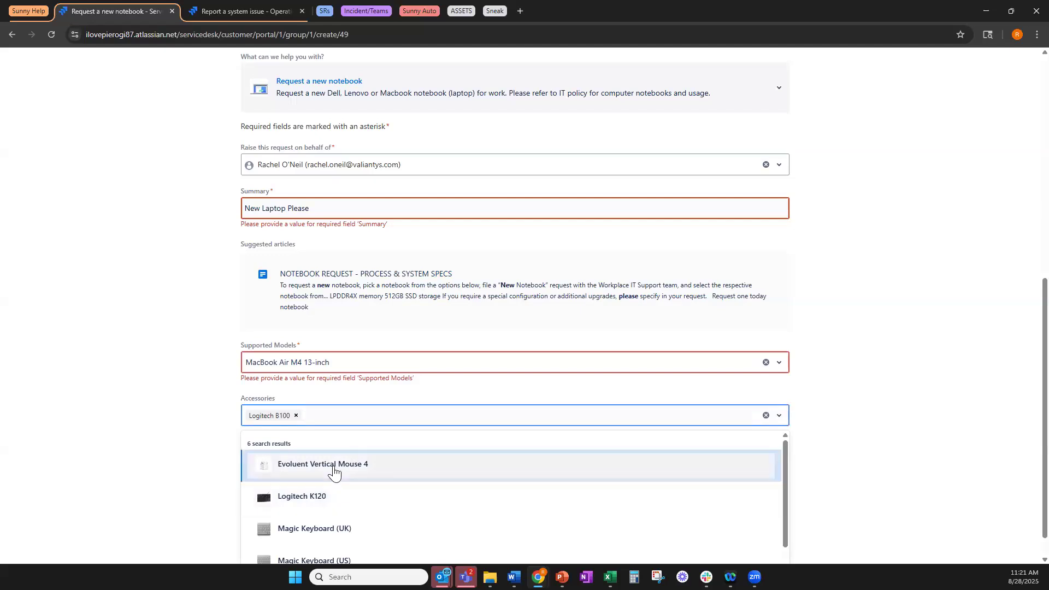
click(334, 468)
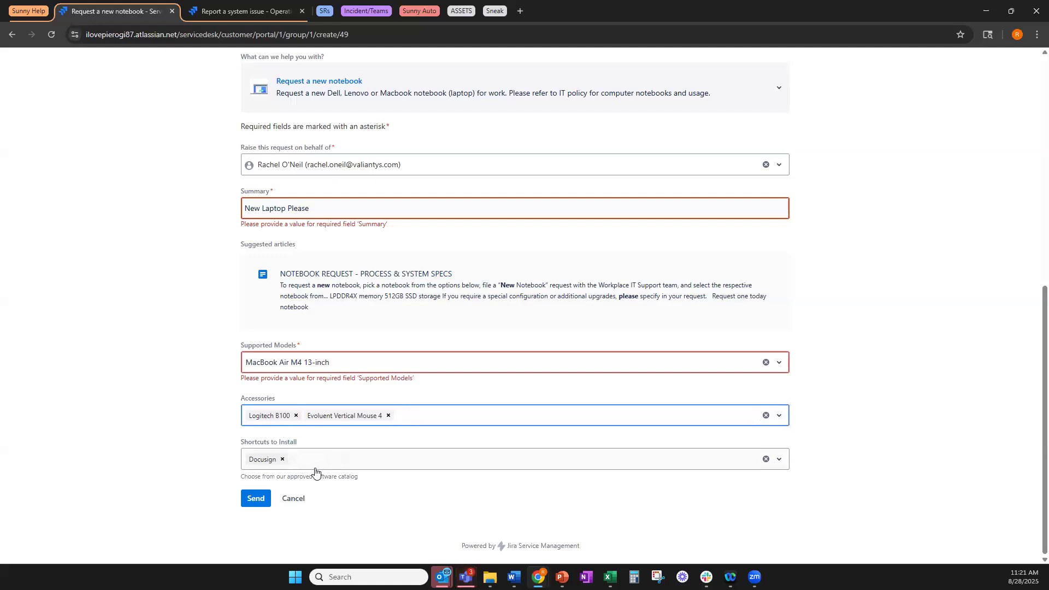
Check the completed notebook form and submit the request.
click(258, 505)
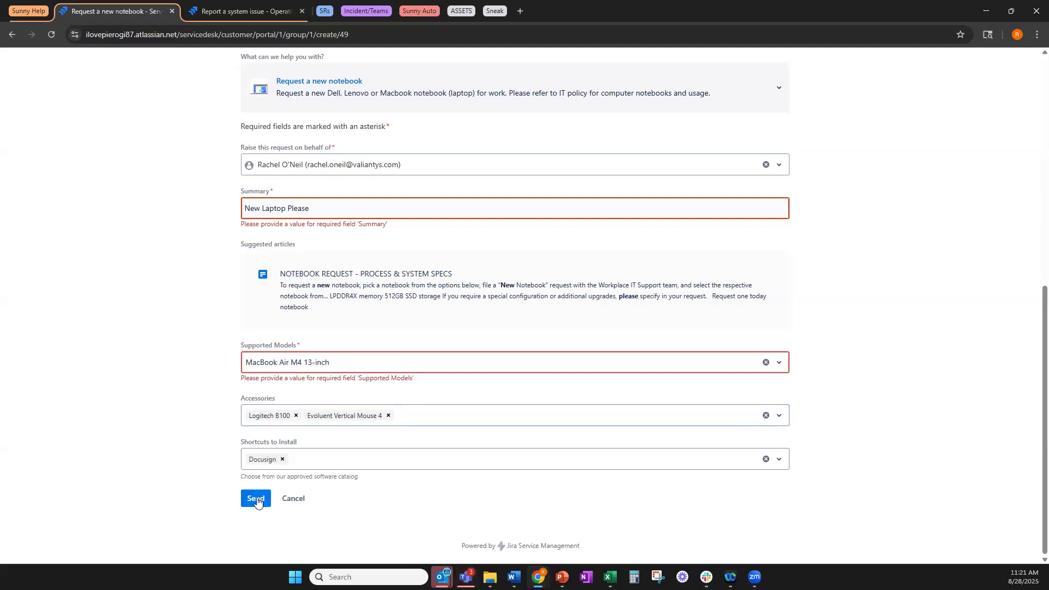
scroll(323, 229, up, 2)
scroll(323, 228, down, 2)
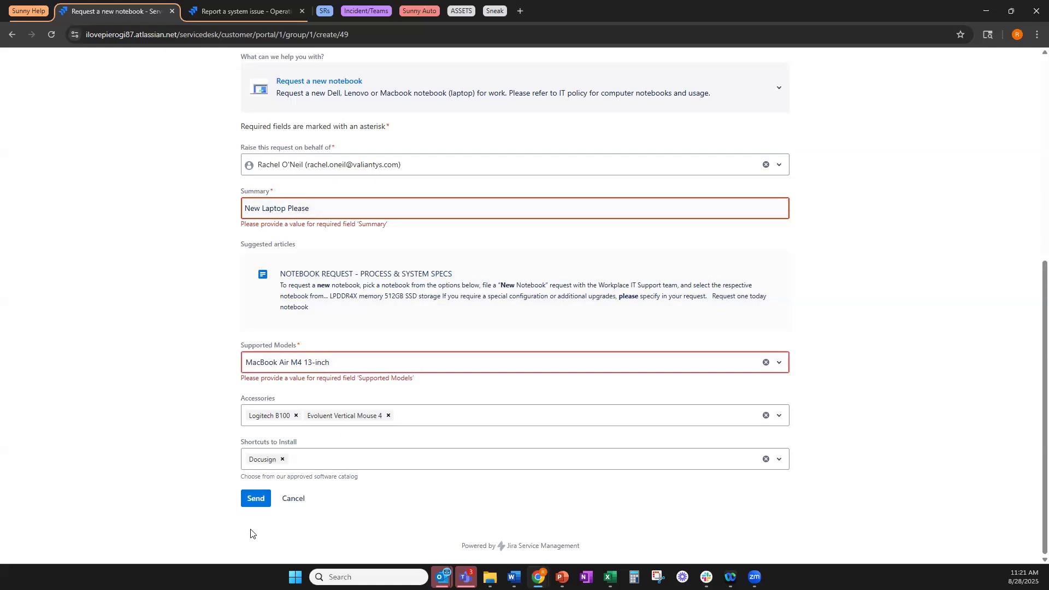
click(255, 498)
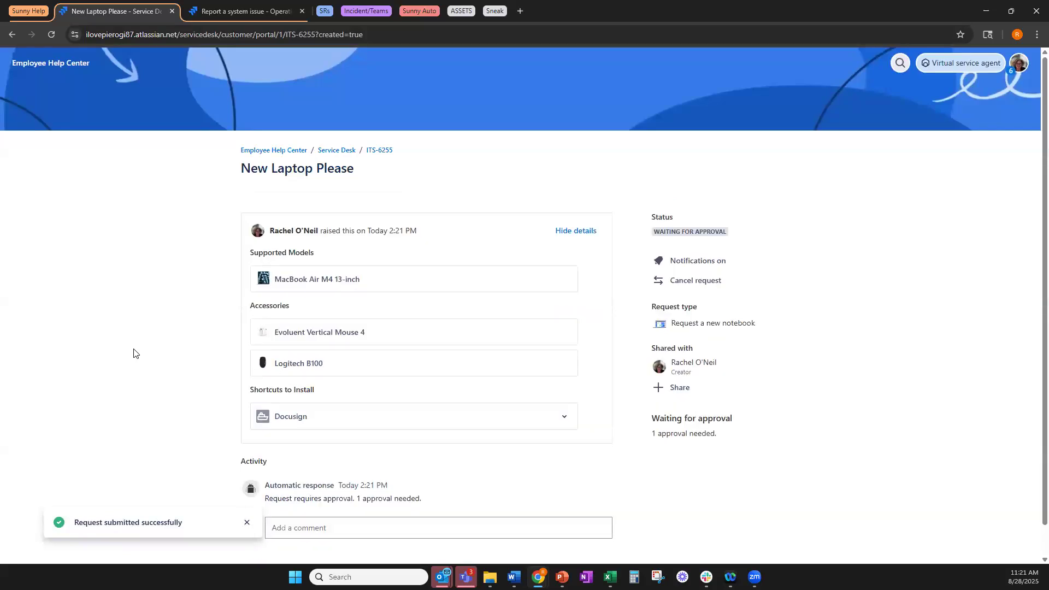
Review the submitted request, dismiss the success notice and open the entry for adding a request participant.
scroll(154, 299, down, 1)
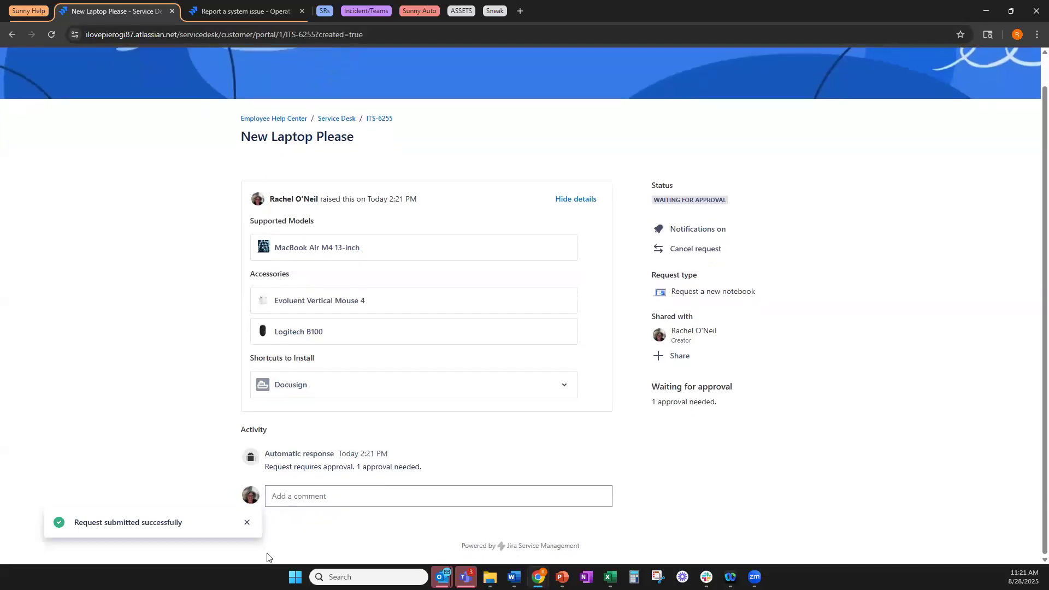
click(246, 523)
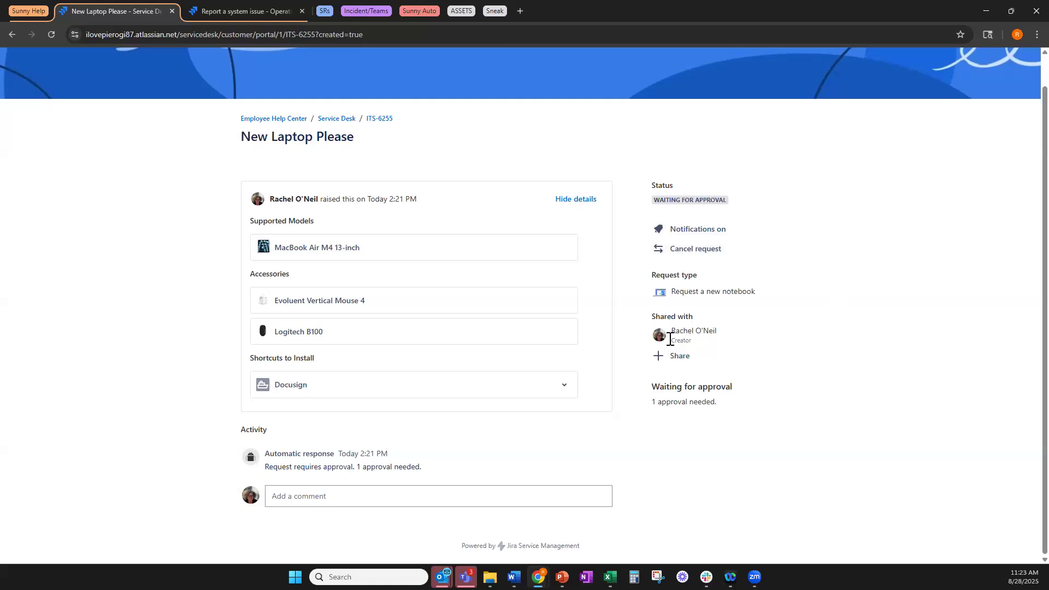
click(687, 356)
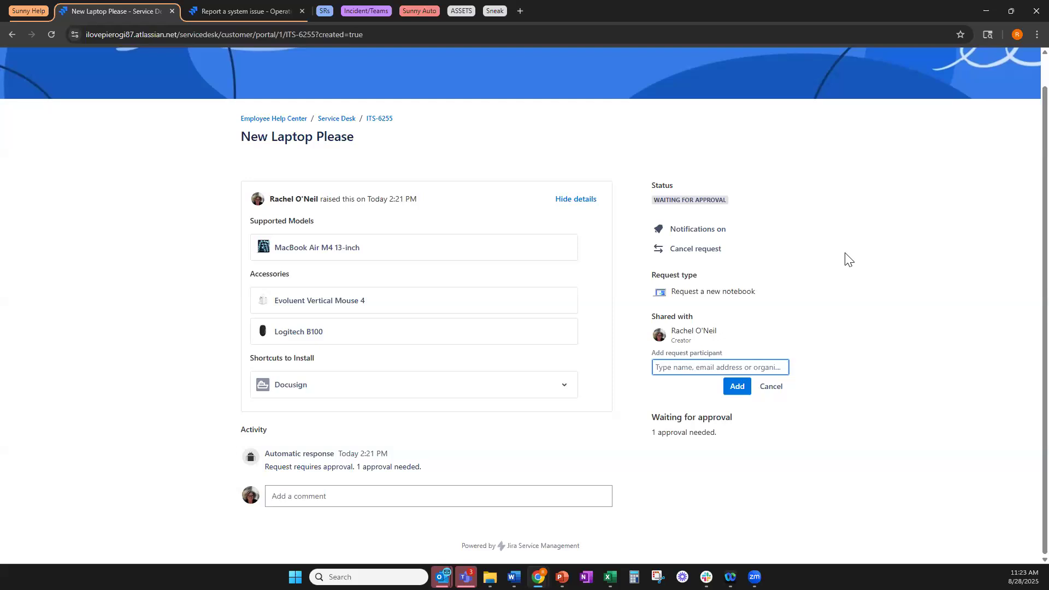
click(842, 216)
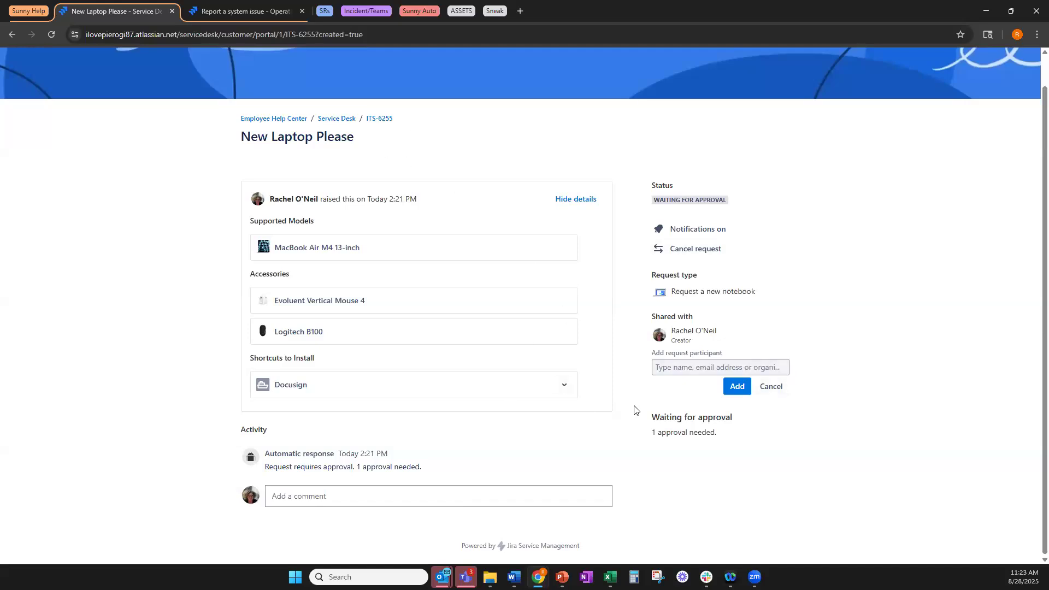
Open the request's Jira work item in a new browser tab and add the requester as its approver.
right_click(383, 117)
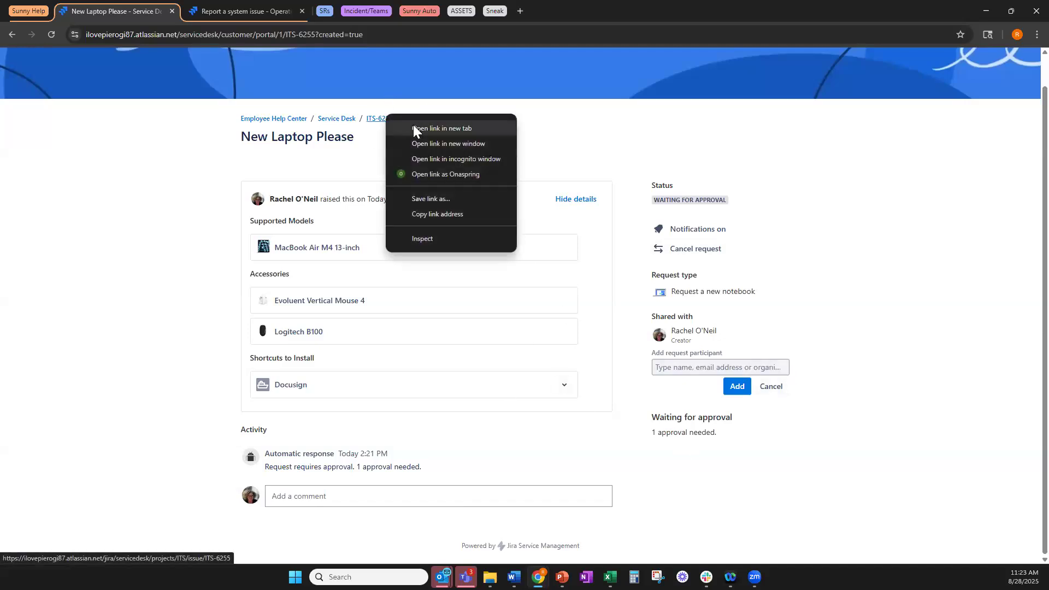
click(413, 124)
click(235, 15)
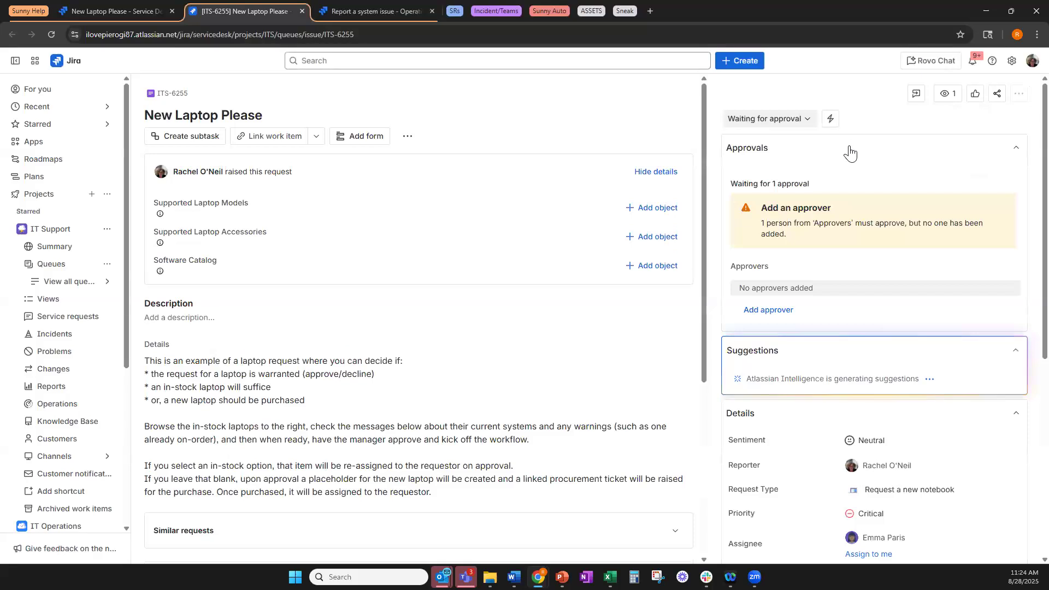
click(779, 310)
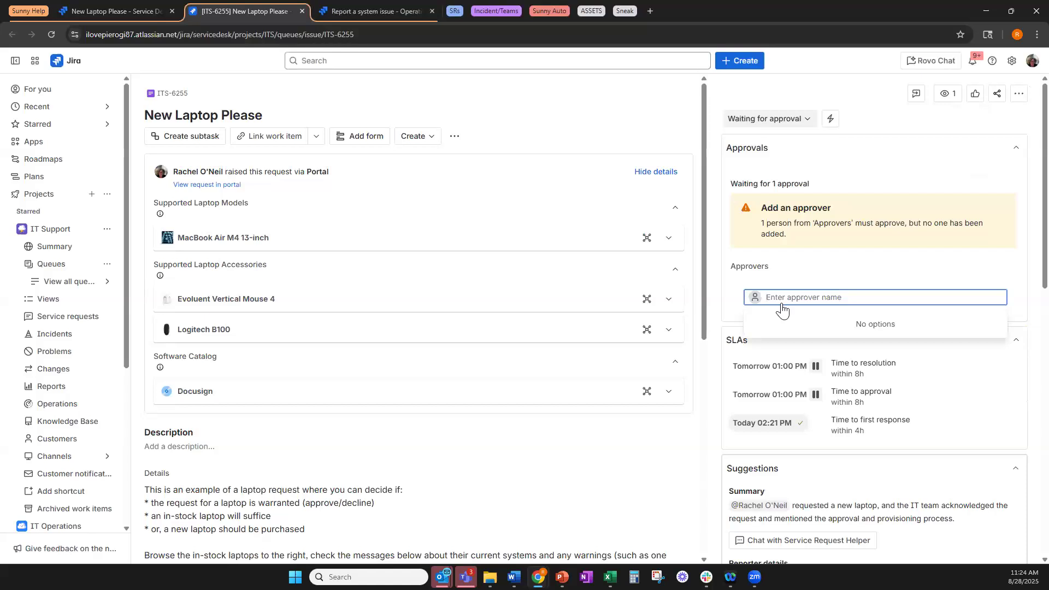
text(rachel)
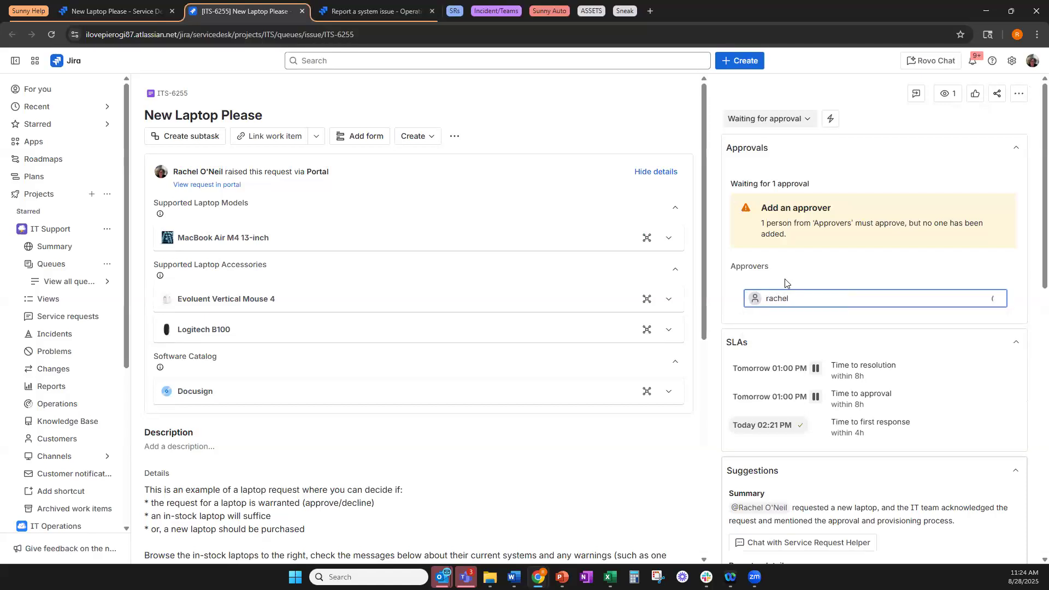
click(790, 324)
Return to the laptop request's portal page and approve it.
click(136, 12)
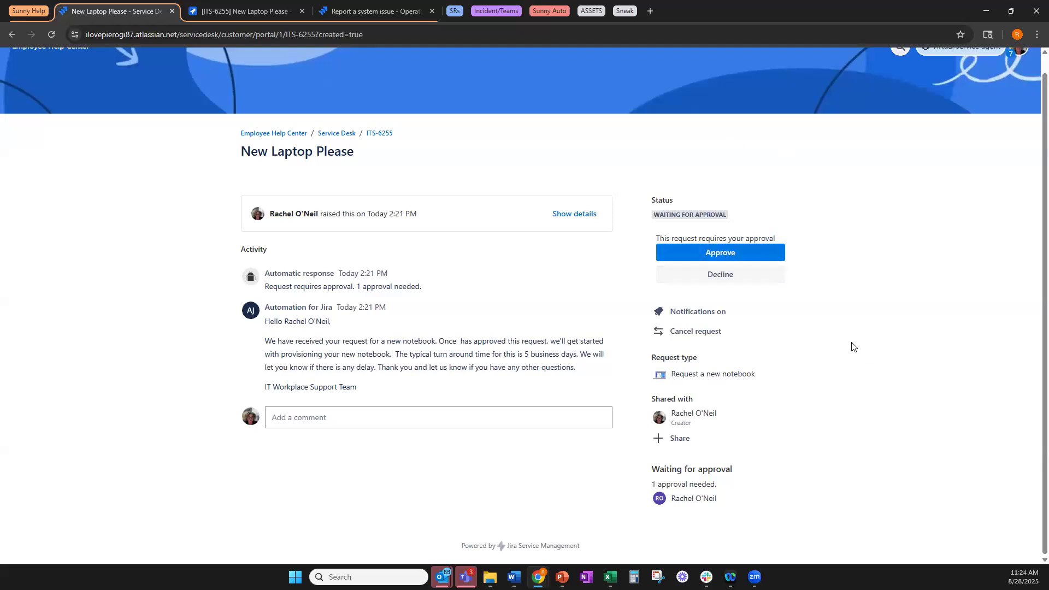
click(745, 253)
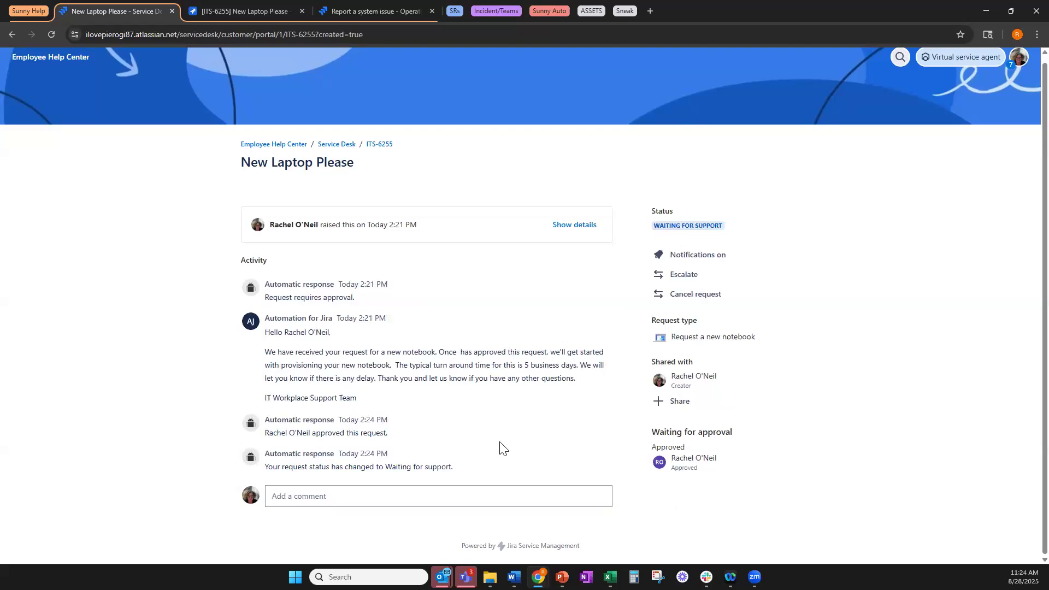
Open the comment editor and examine the activity messages, highlighting the sentence about the typical turnaround time.
click(436, 501)
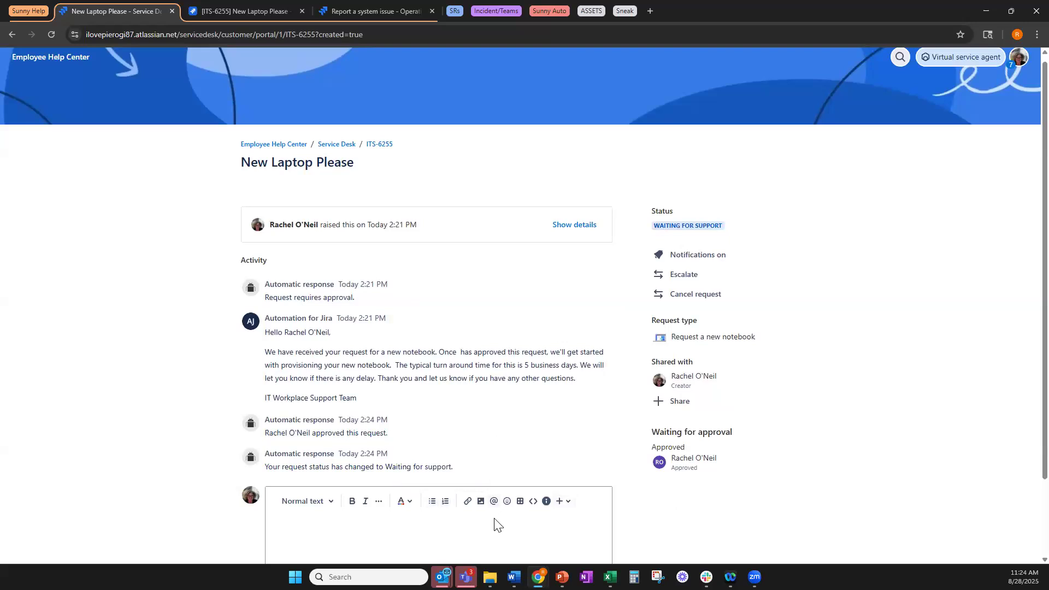
scroll(481, 503, down, 1)
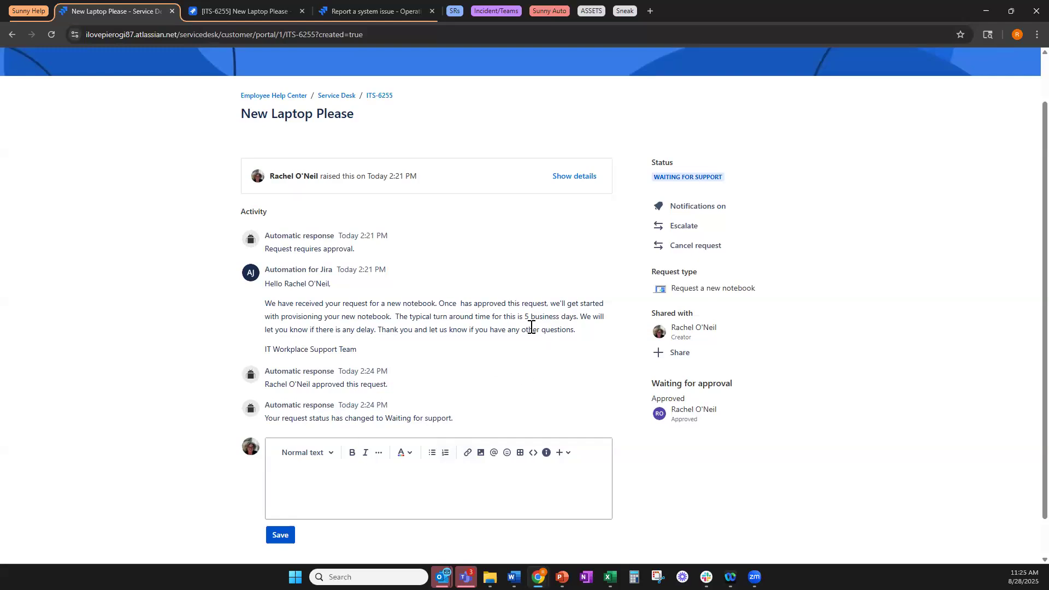
drag(574, 318, 398, 320)
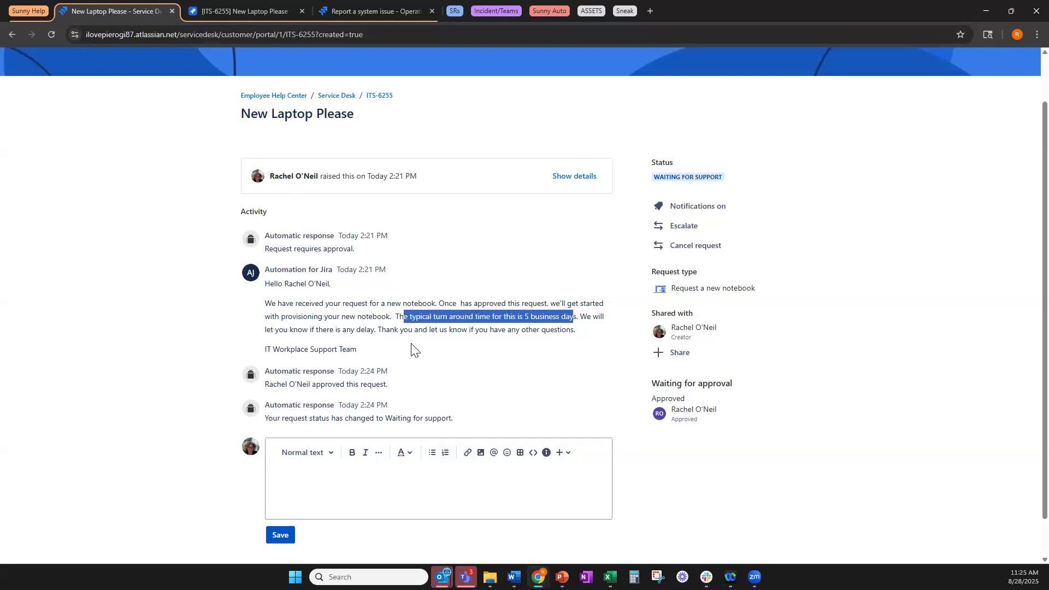
click(473, 327)
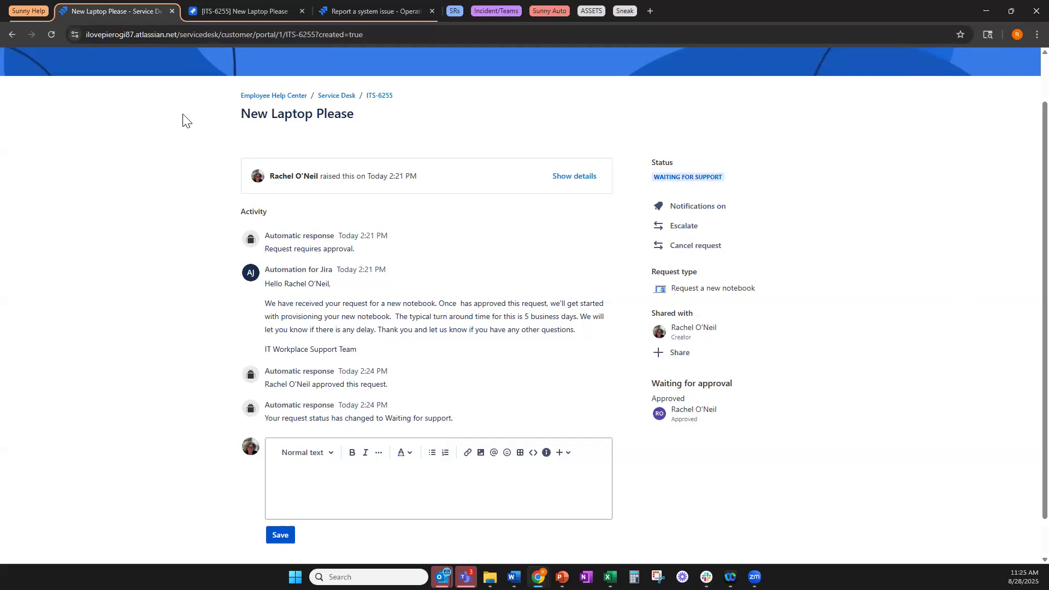
scroll(172, 260, up, 1)
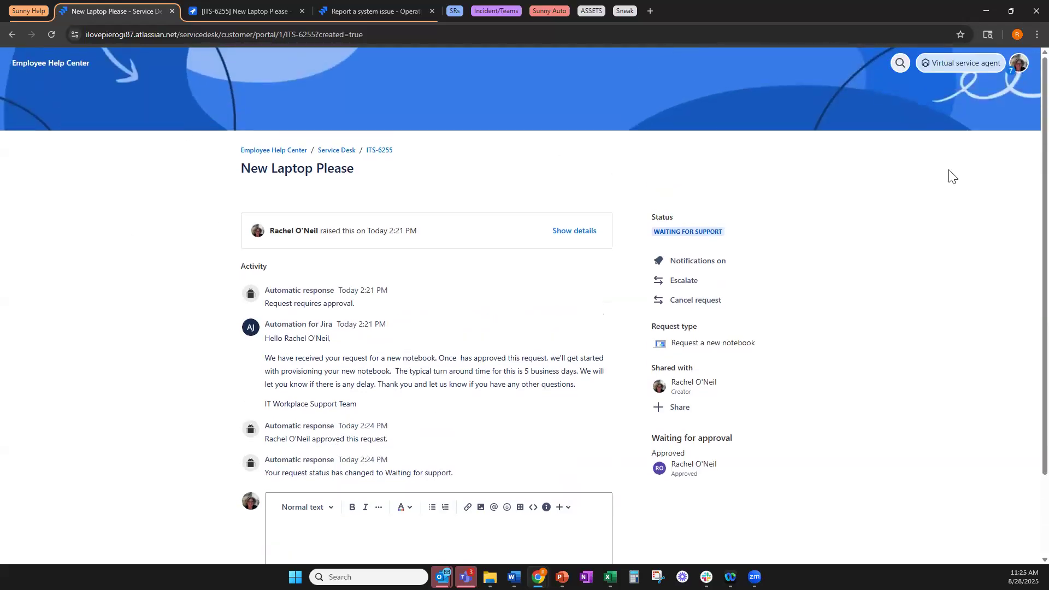
Open the list of own requests and move the Summary column ahead of Reference in the list view.
click(1019, 62)
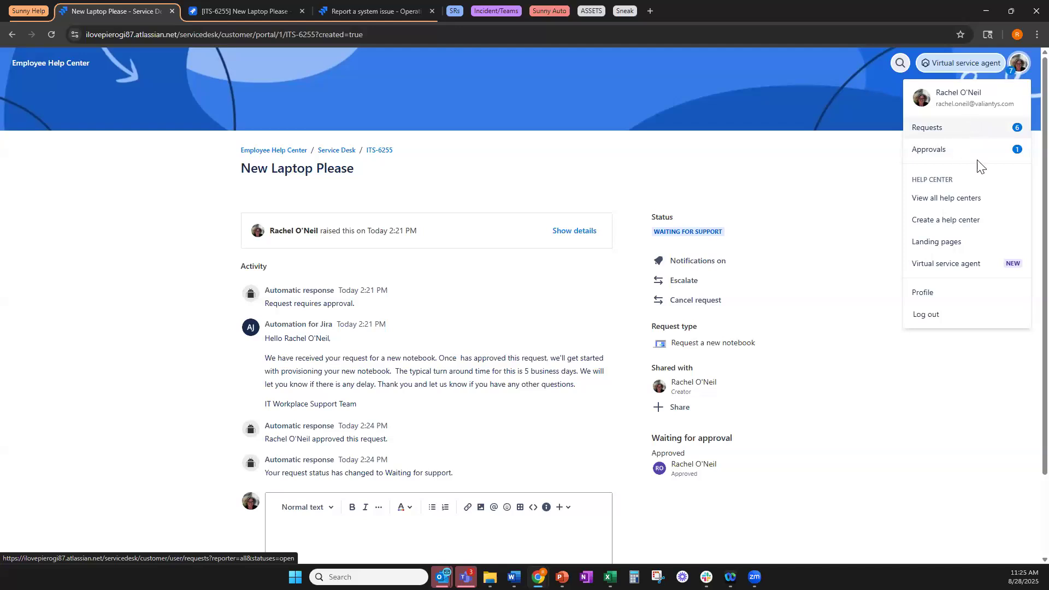
click(976, 133)
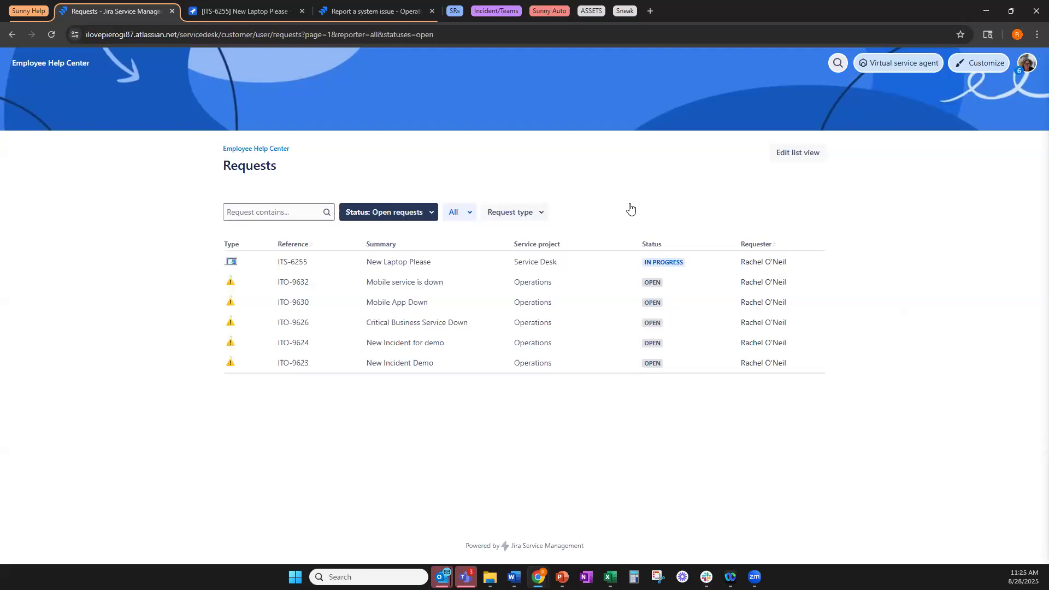
click(798, 153)
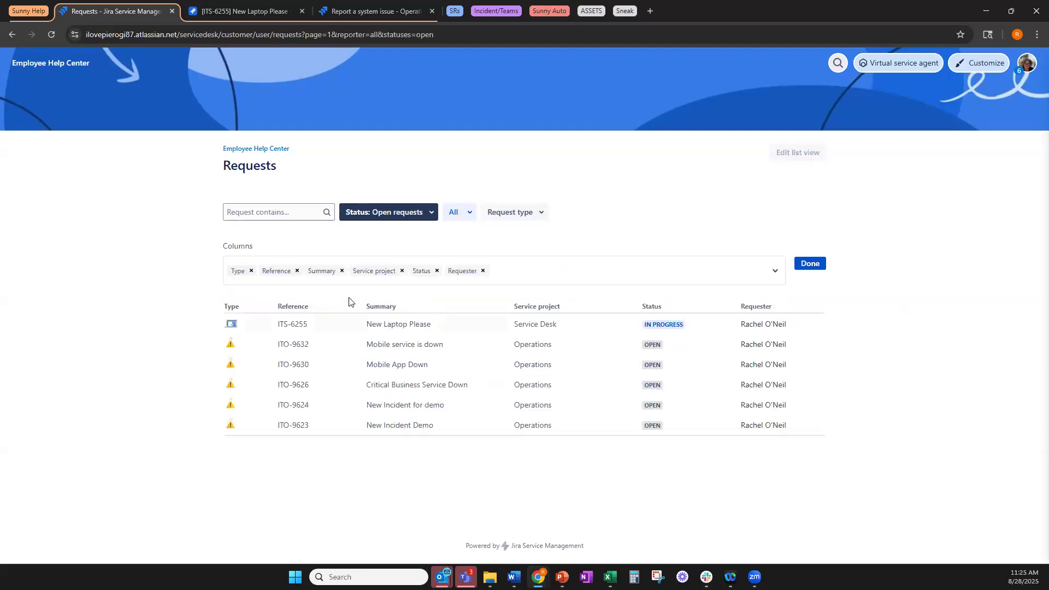
drag(328, 269, 273, 268)
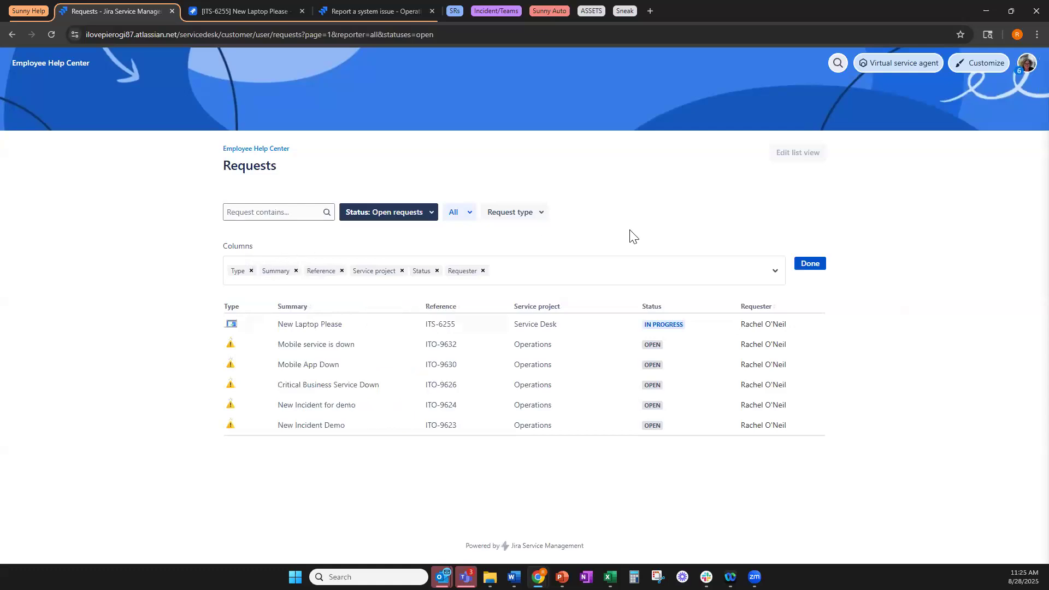
click(809, 263)
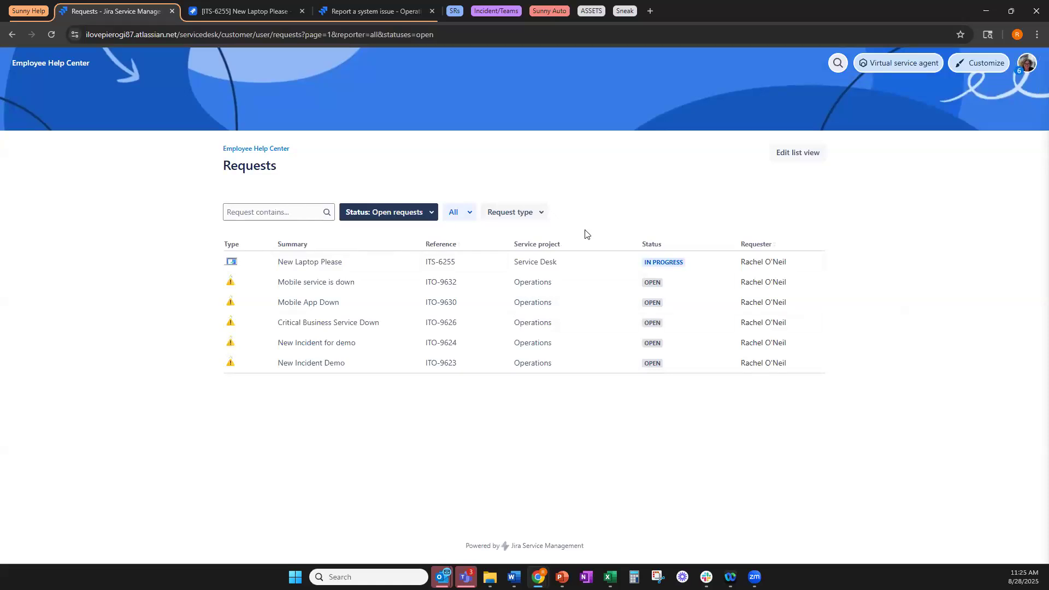
Examine the filter options for status, request creator or participant, and request type on the requests list.
click(385, 214)
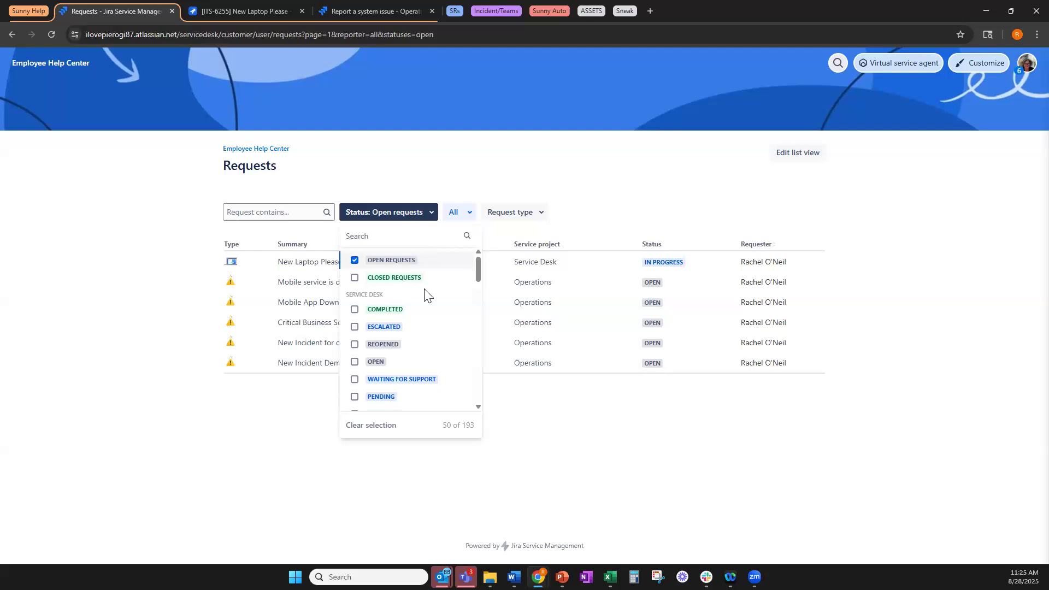
scroll(424, 330, down, 4)
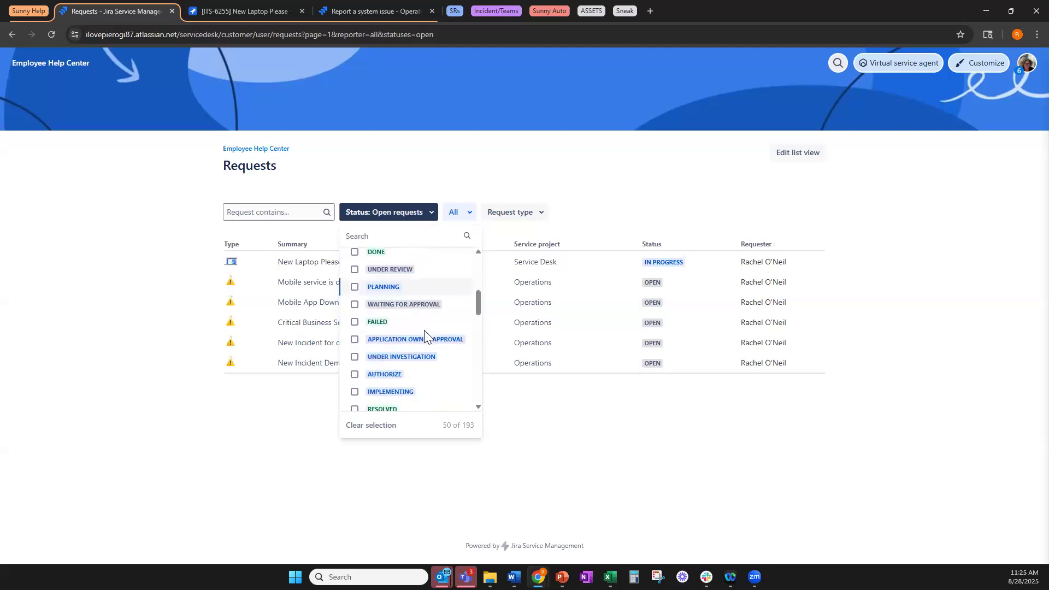
click(465, 212)
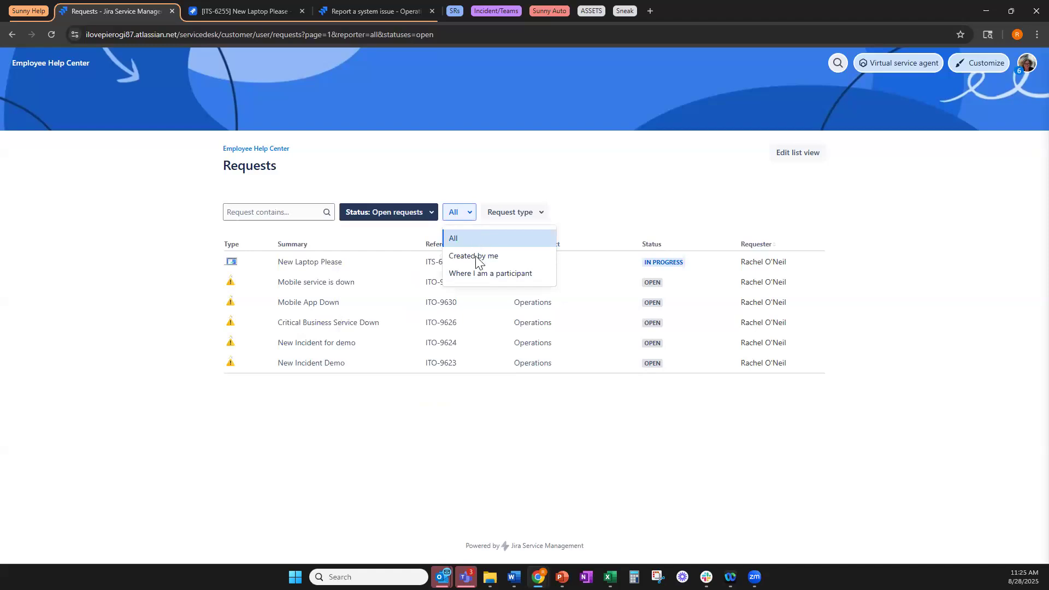
click(503, 216)
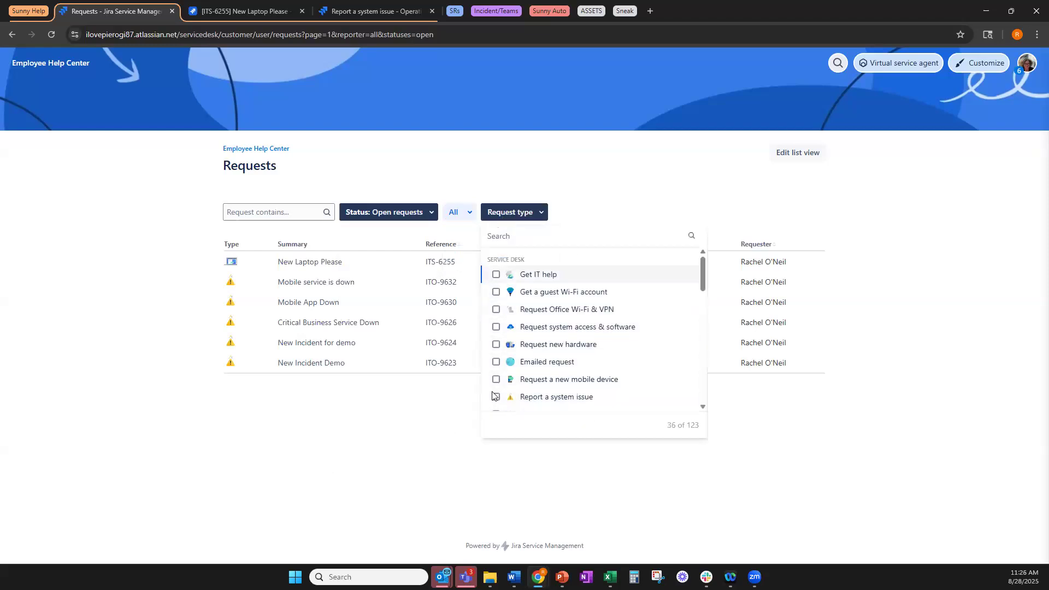
click(468, 376)
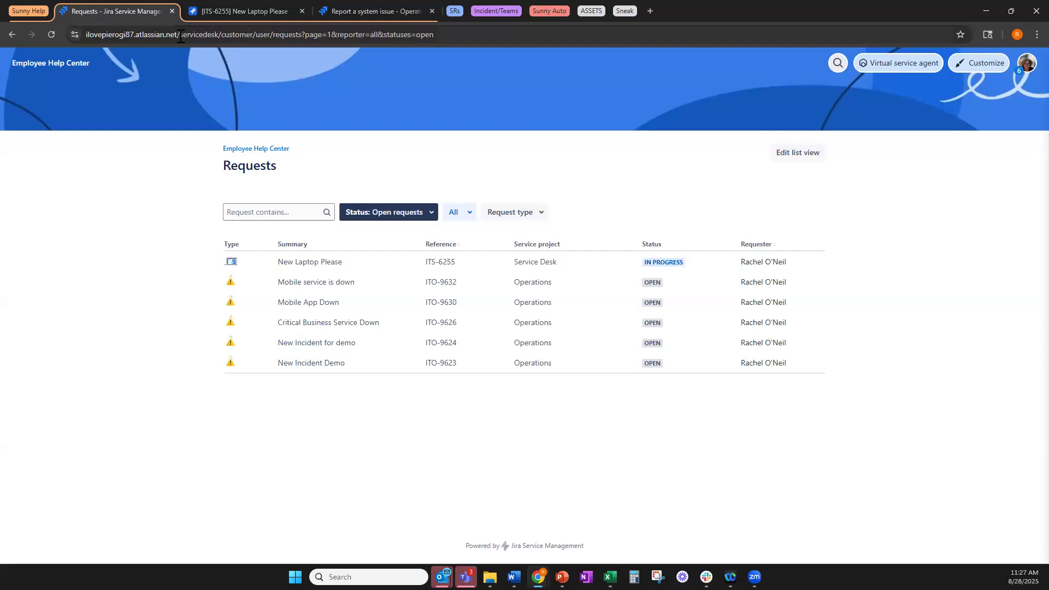
Close the Requests and Report a system issue browser tabs, keeping the laptop request's work item open.
middle_click(131, 11)
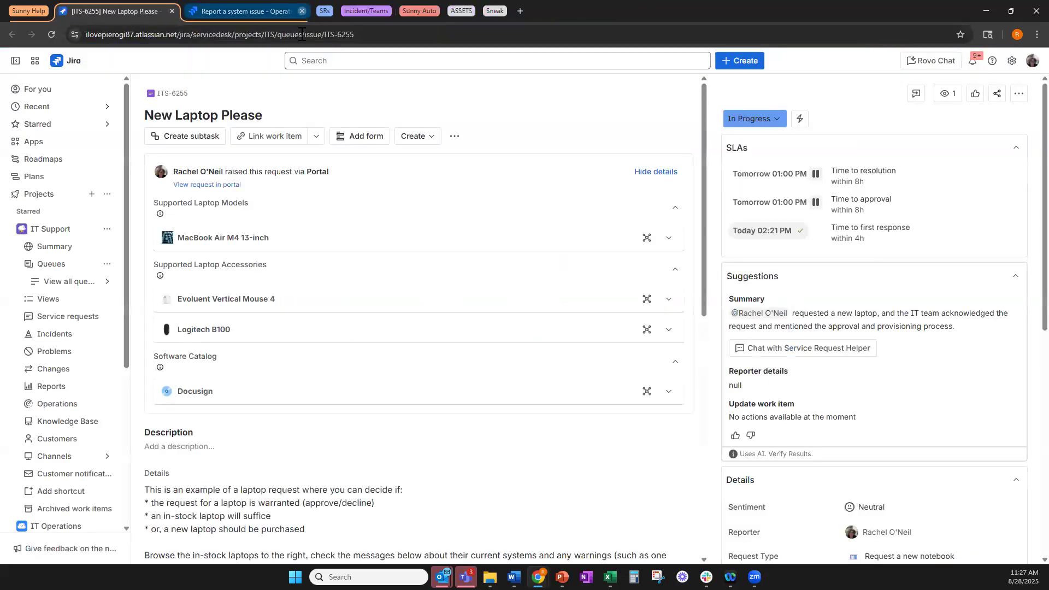
click(301, 11)
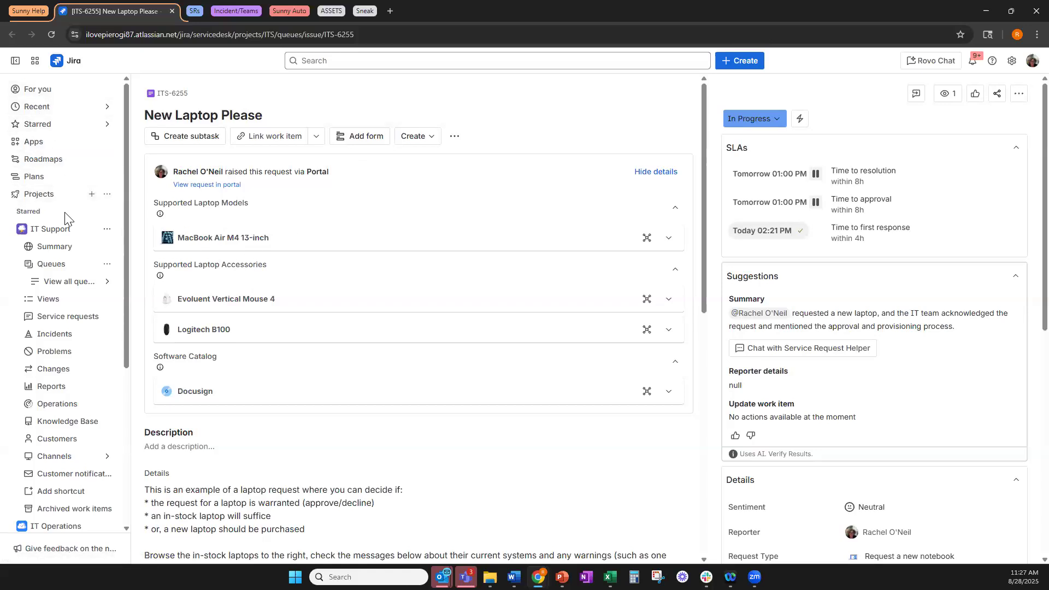
Examine the Jira sidebar from the personal and IT Support sections to the linked apps, including the recent items and the site and app switcher.
scroll(65, 218, down, 5)
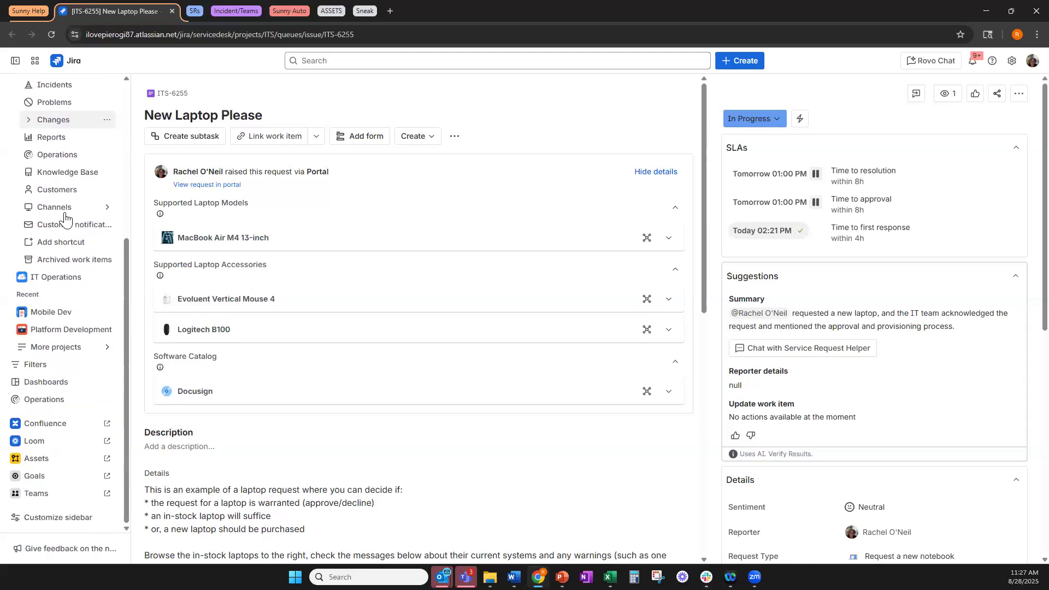
scroll(48, 309, up, 5)
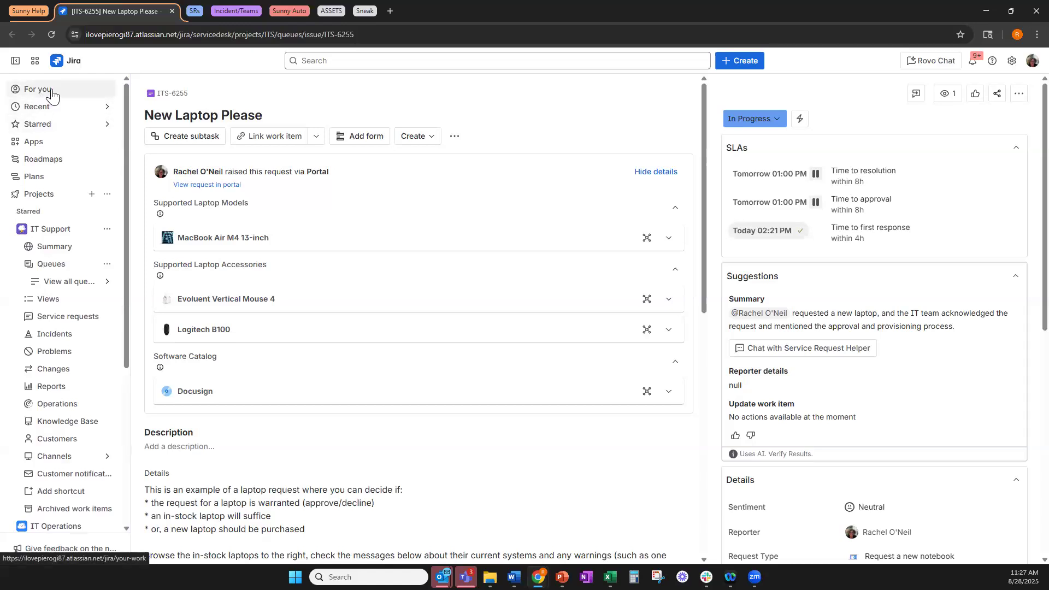
click(86, 109)
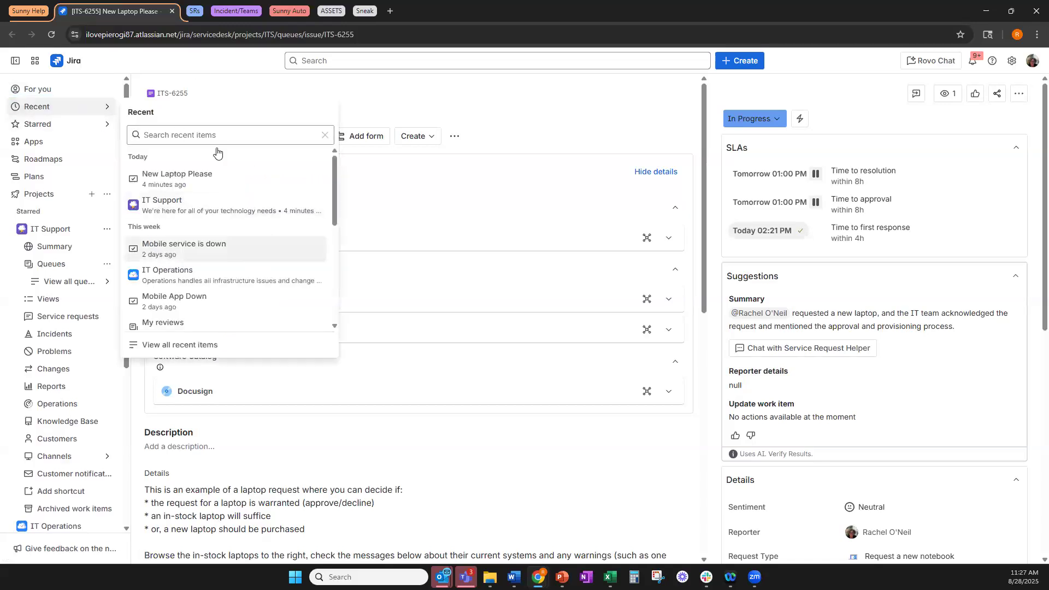
click(195, 67)
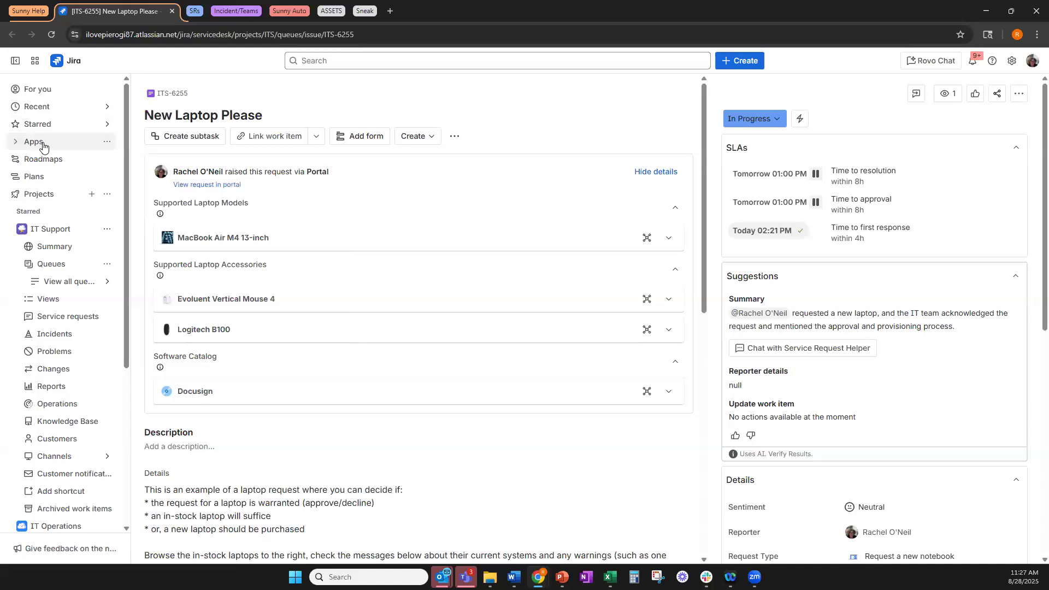
click(36, 61)
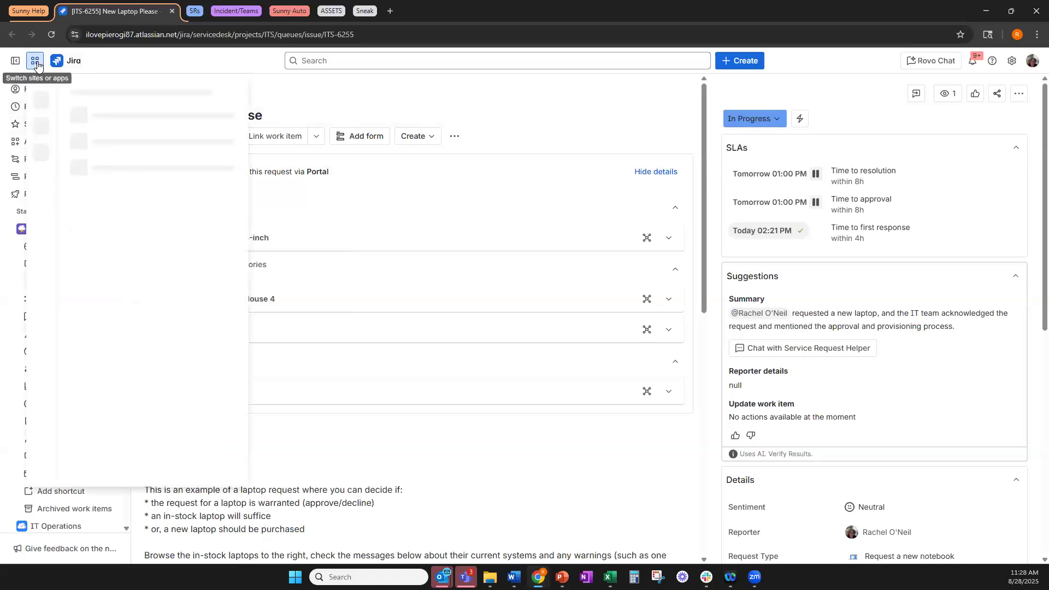
click(157, 57)
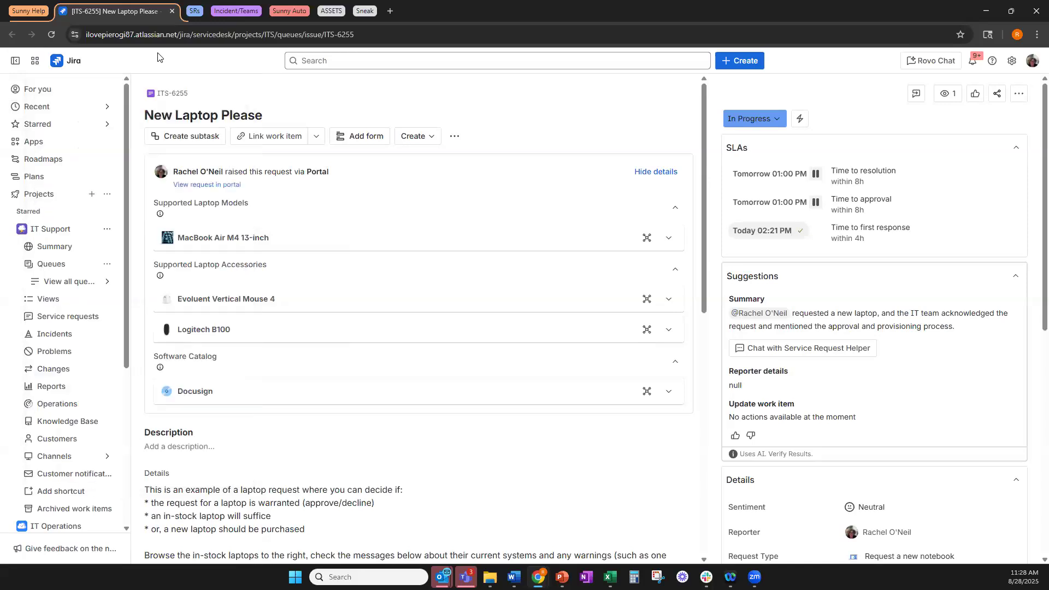
scroll(47, 221, down, 1)
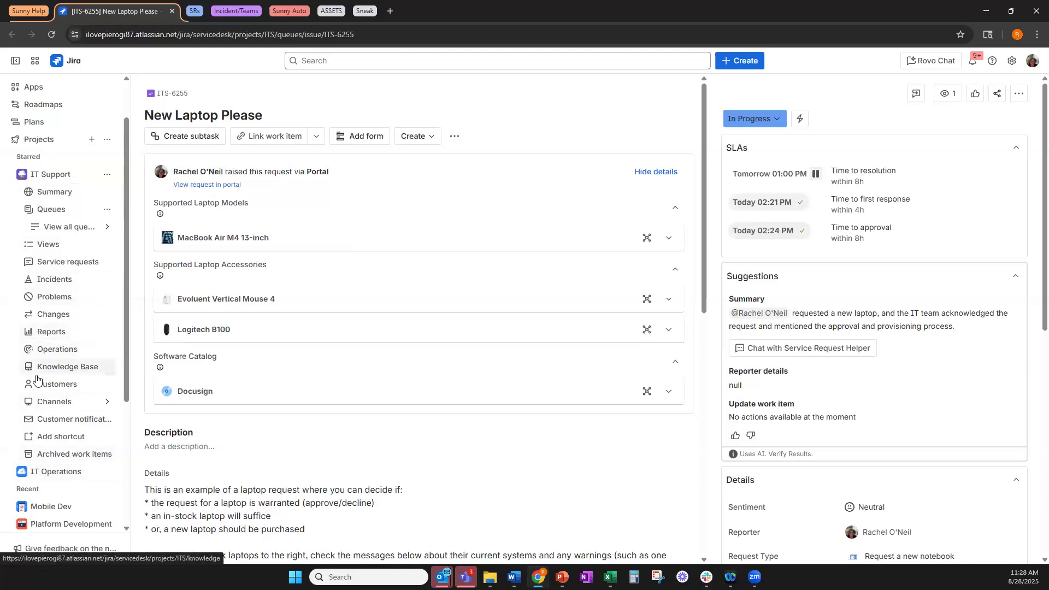
scroll(37, 377, down, 3)
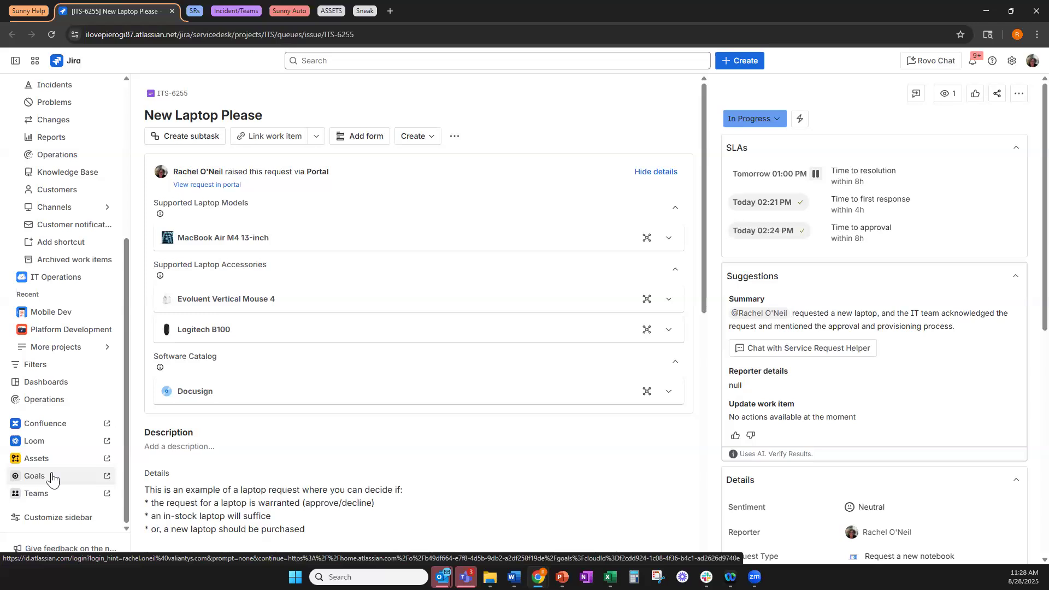
scroll(48, 270, up, 5)
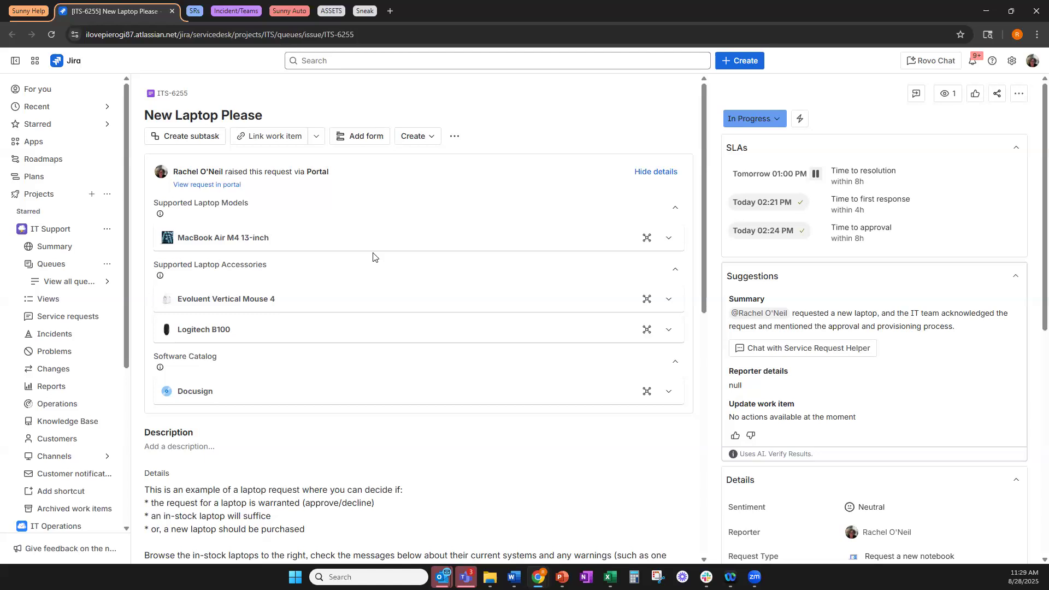
Review the laptop work item's requested equipment, details text and Docusign subtask, and expand its Playbooks section.
scroll(364, 333, down, 3)
scroll(371, 304, down, 1)
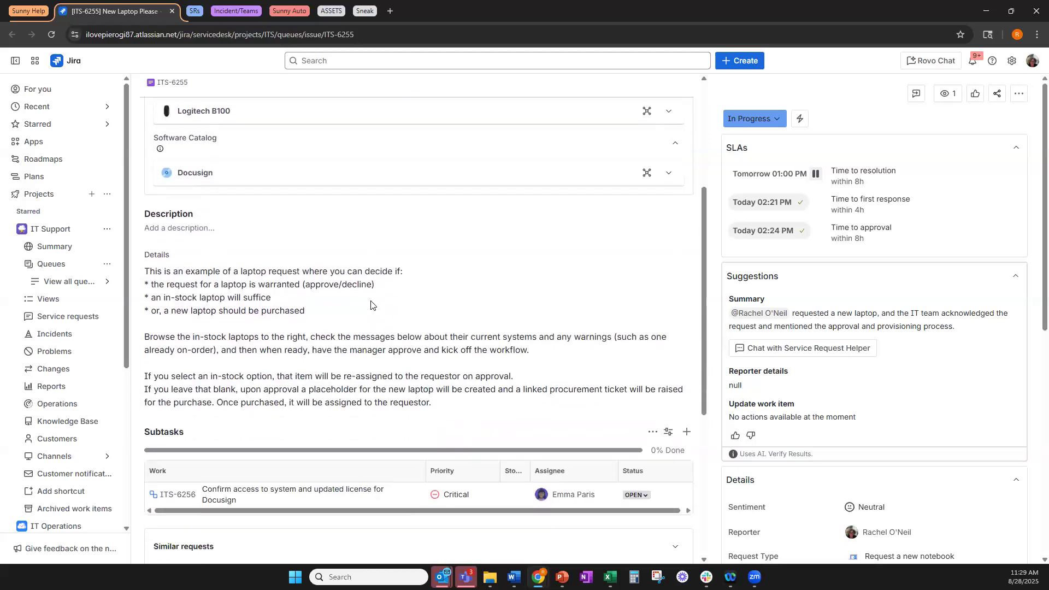
scroll(229, 431, down, 2)
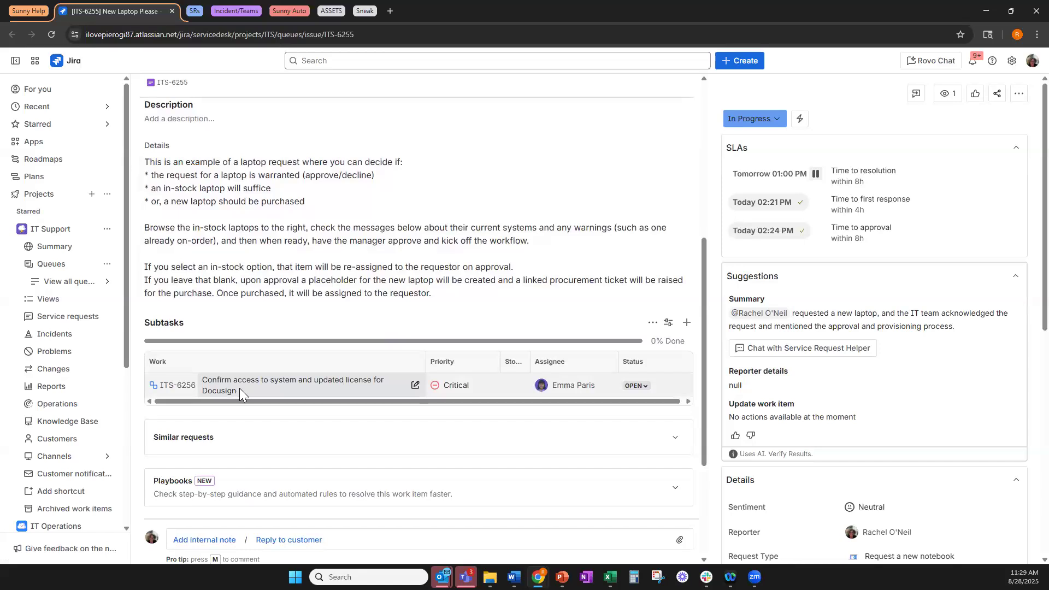
scroll(240, 388, up, 4)
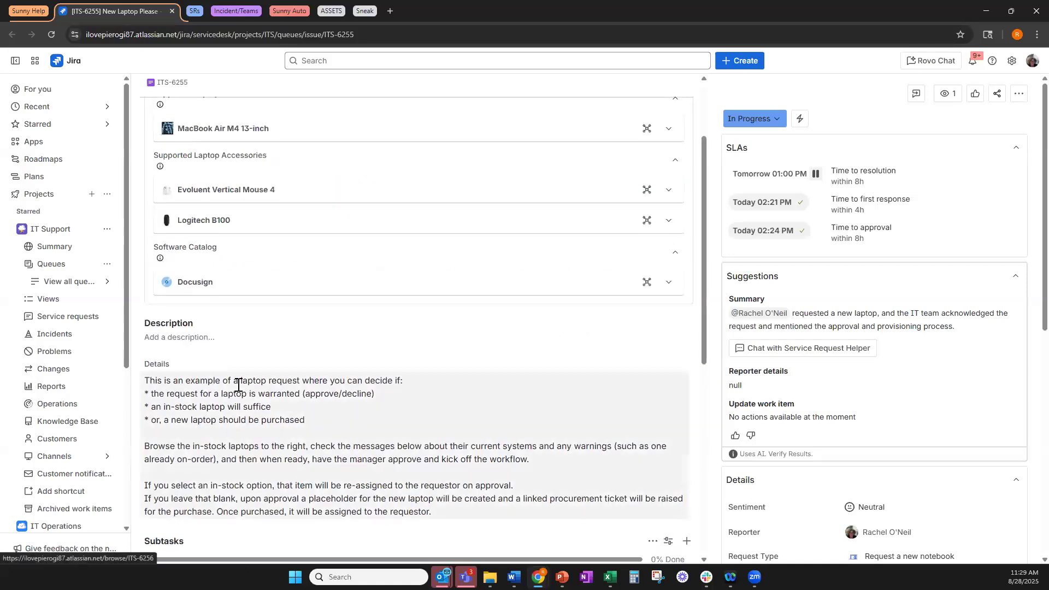
scroll(238, 387, up, 2)
scroll(238, 388, down, 3)
scroll(238, 387, down, 5)
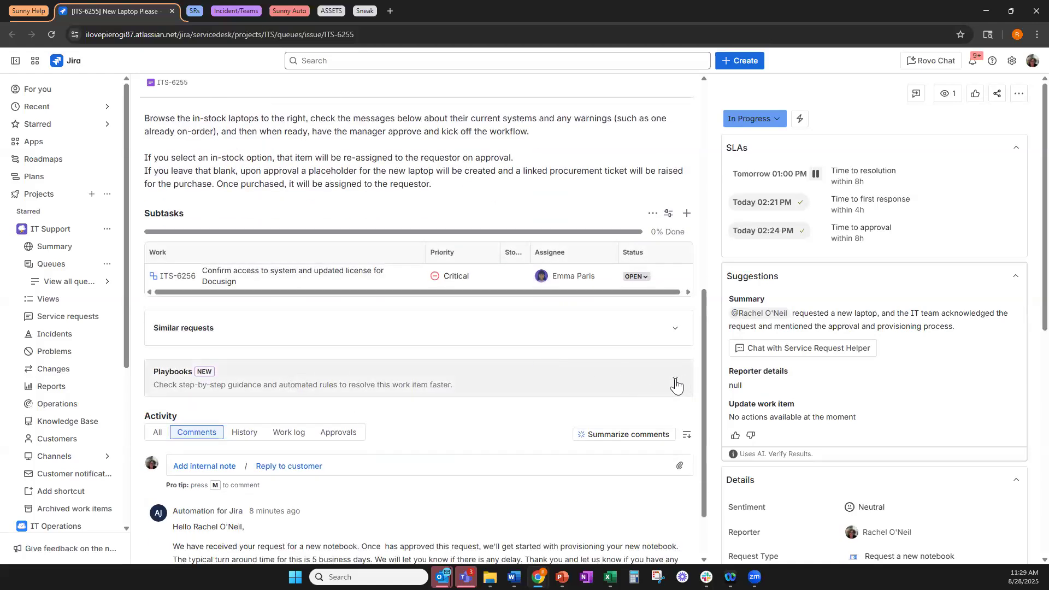
click(675, 381)
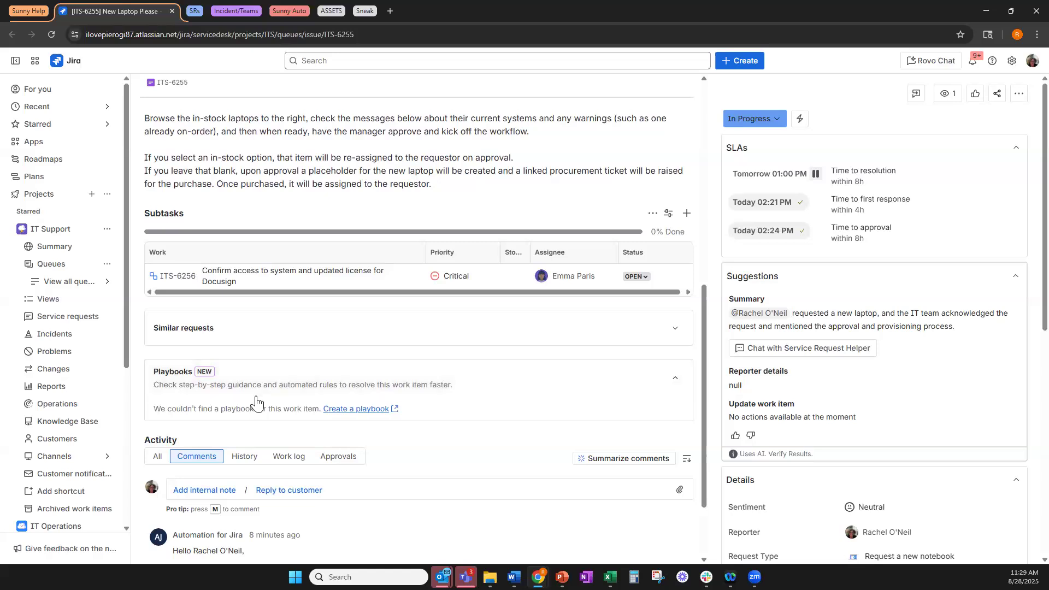
scroll(257, 402, up, 5)
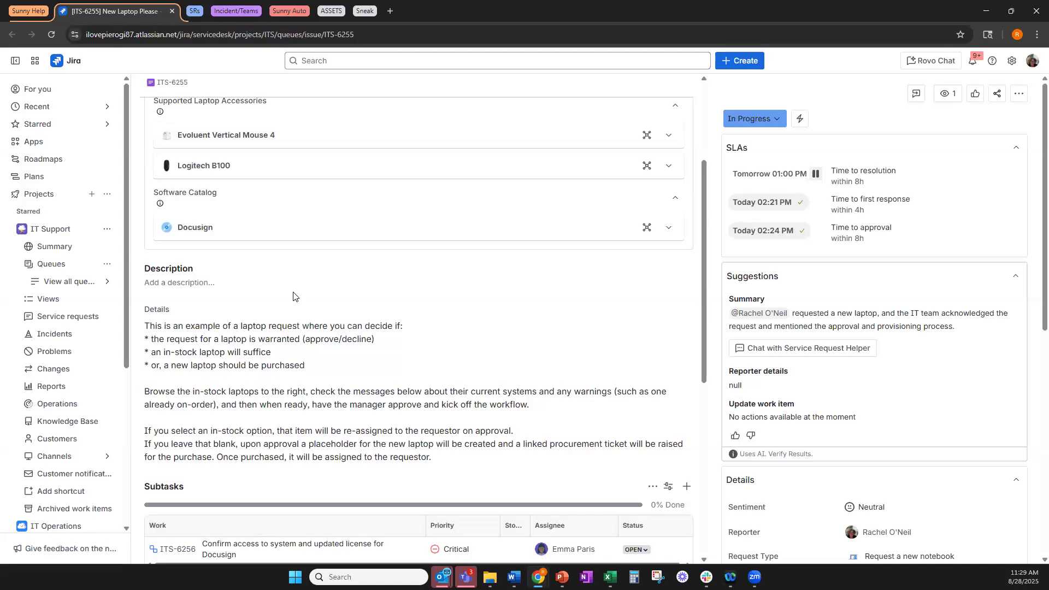
scroll(293, 296, down, 1)
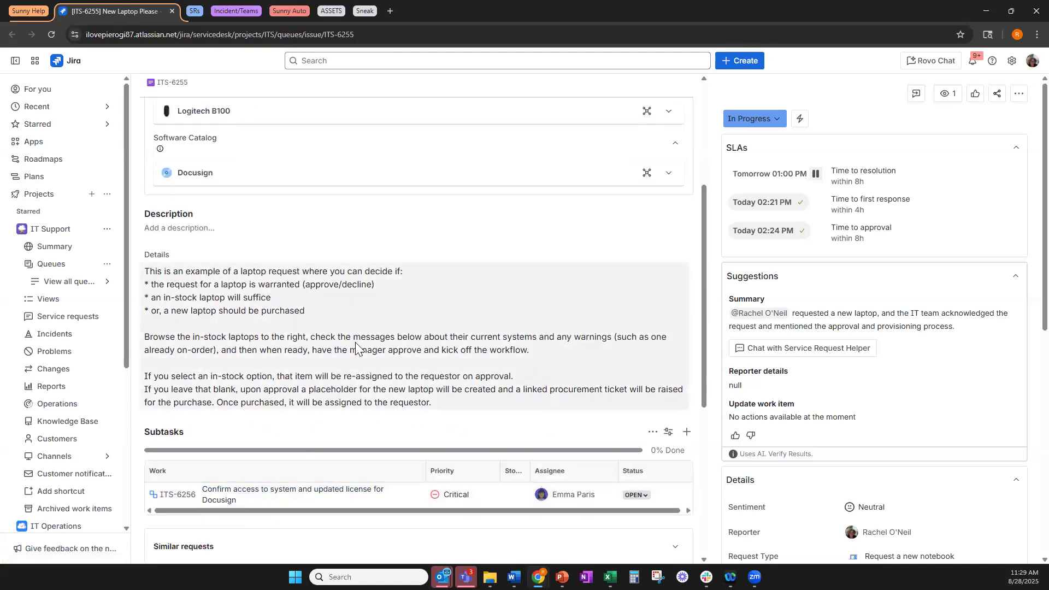
scroll(356, 347, up, 4)
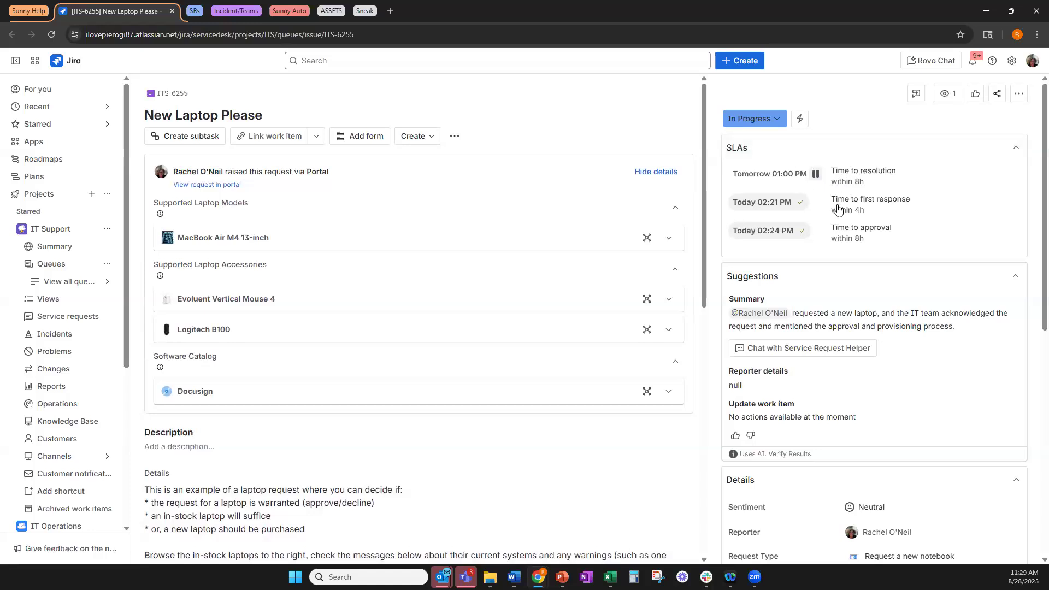
Check the SLAs and resolve the laptop request with the resolution Done.
mouse_move(851, 197)
mouse_move(782, 202)
click(770, 122)
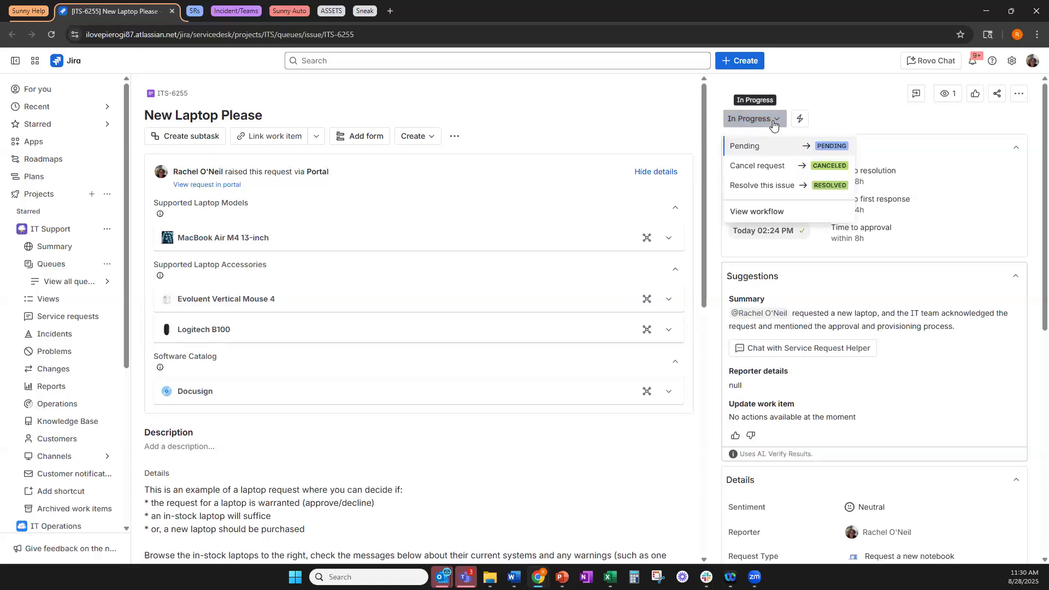
click(782, 185)
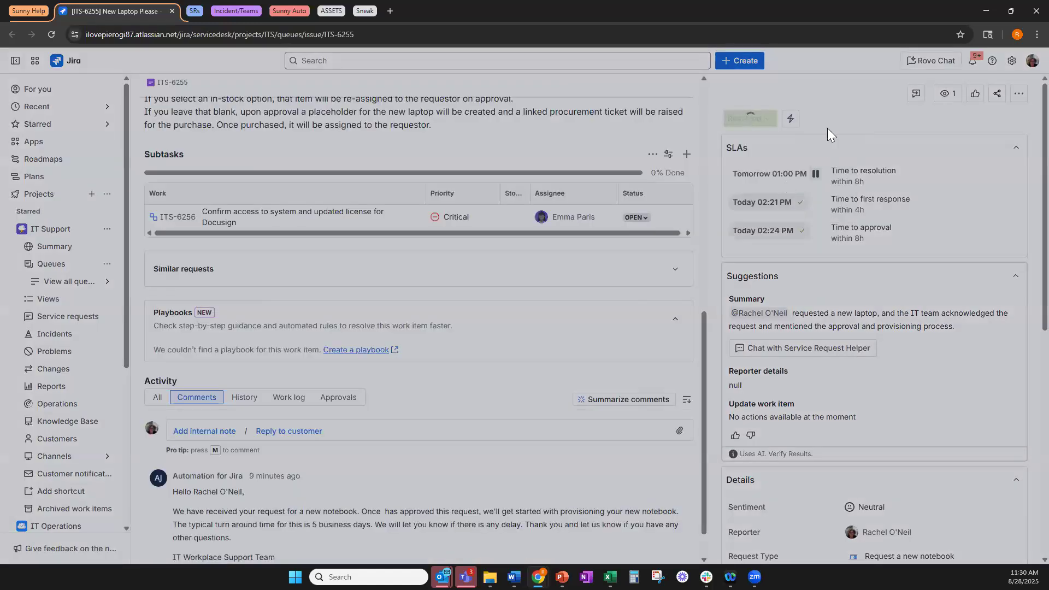
click(405, 193)
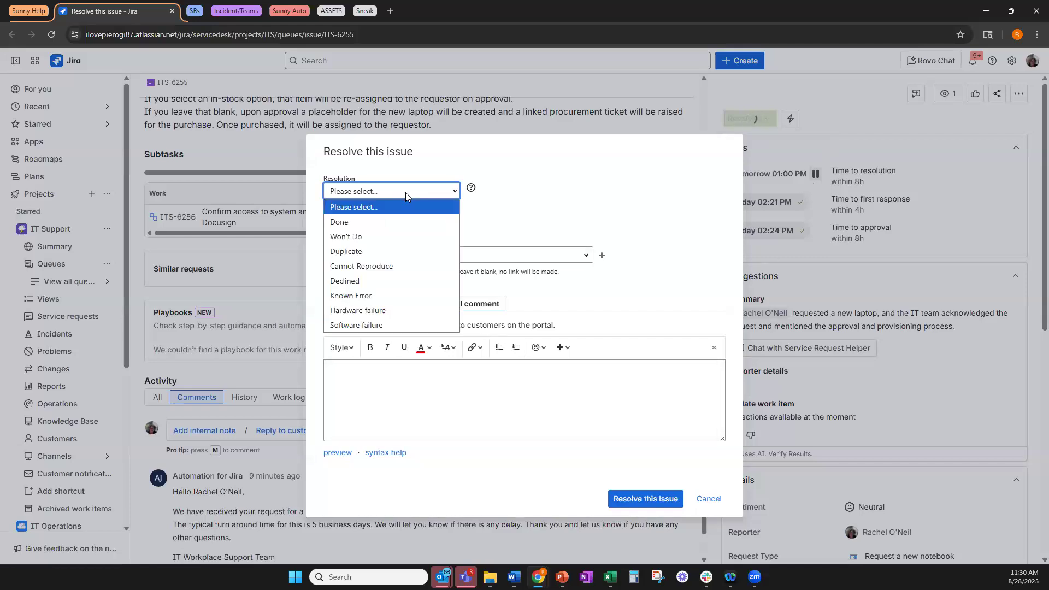
click(392, 223)
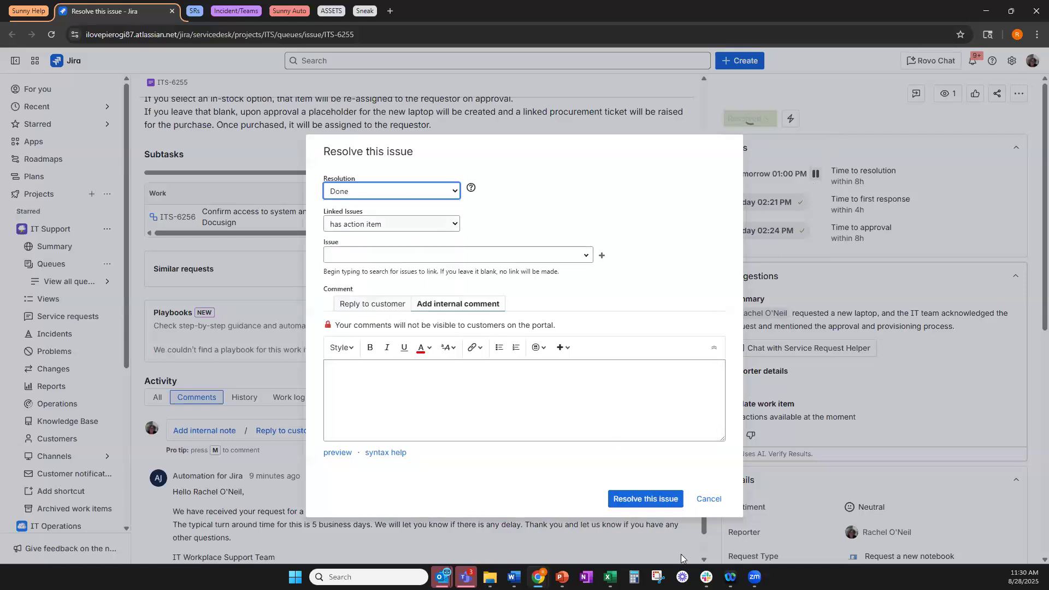
click(643, 496)
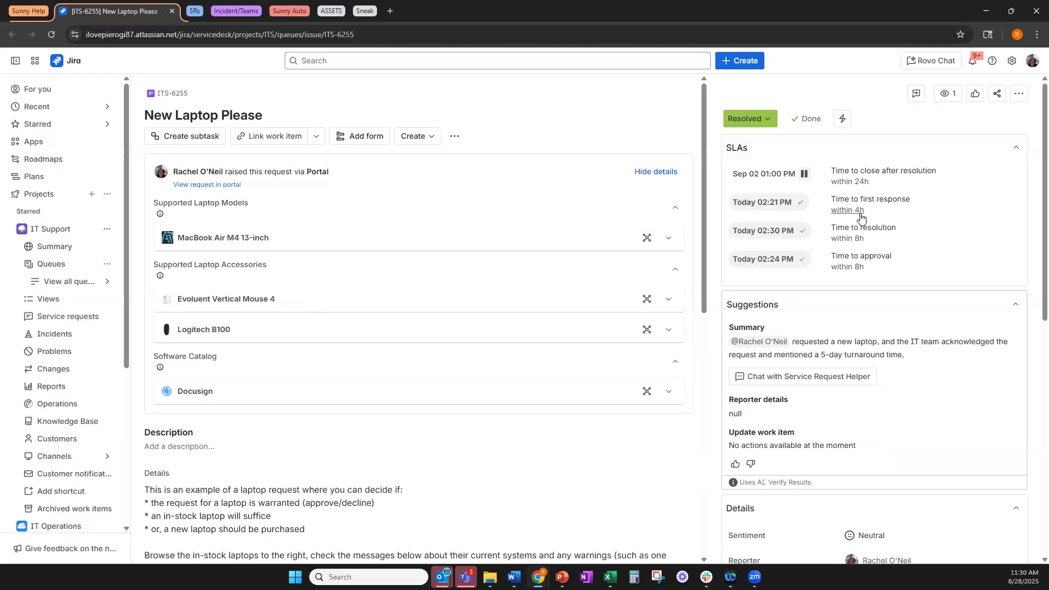
Transition the resolved laptop request to Closed and look over its details text and suggestions.
click(756, 127)
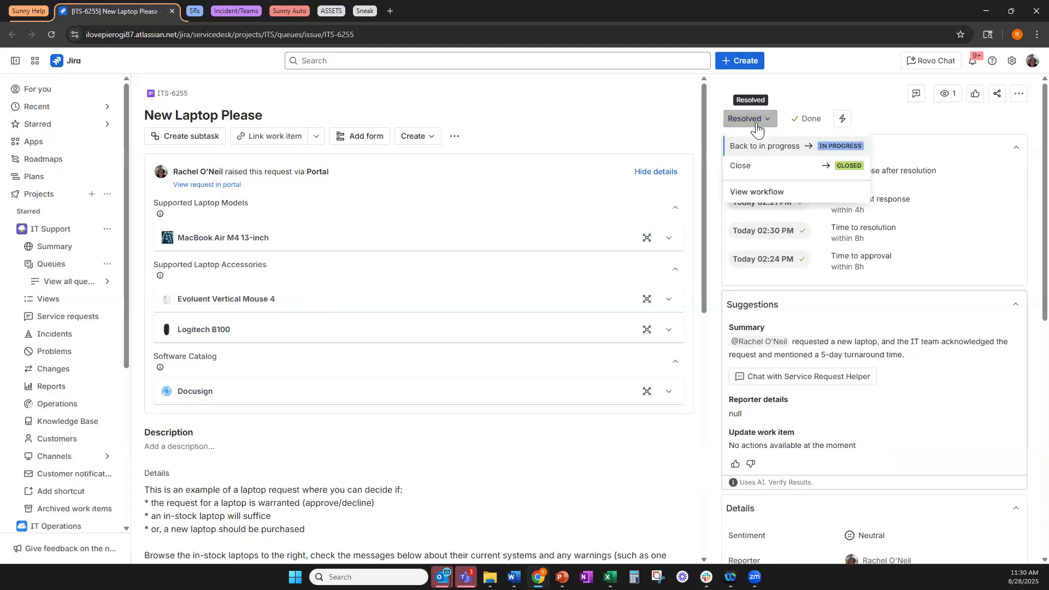
click(772, 169)
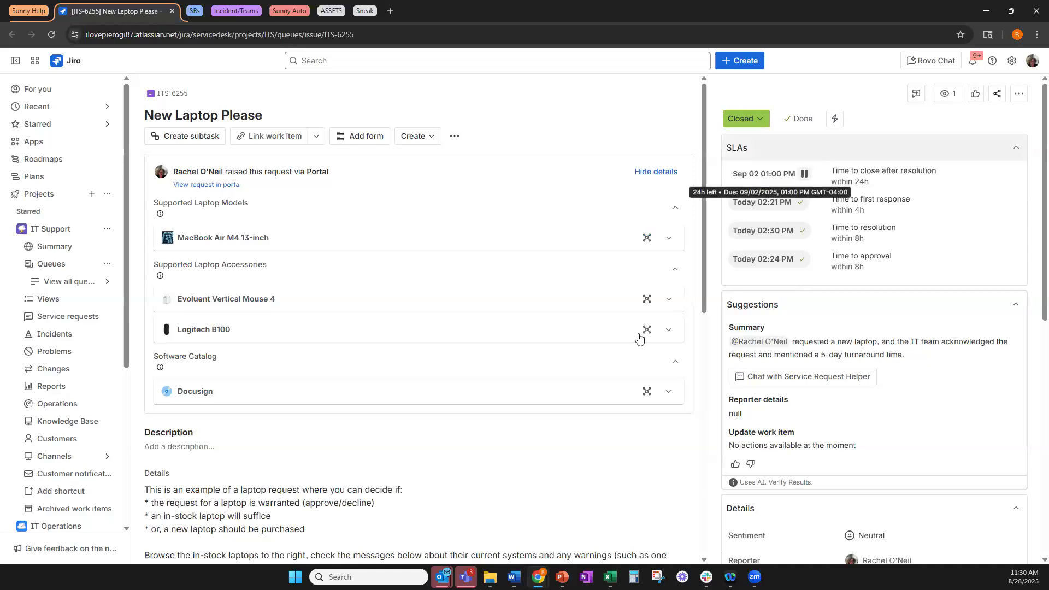
scroll(580, 342, down, 3)
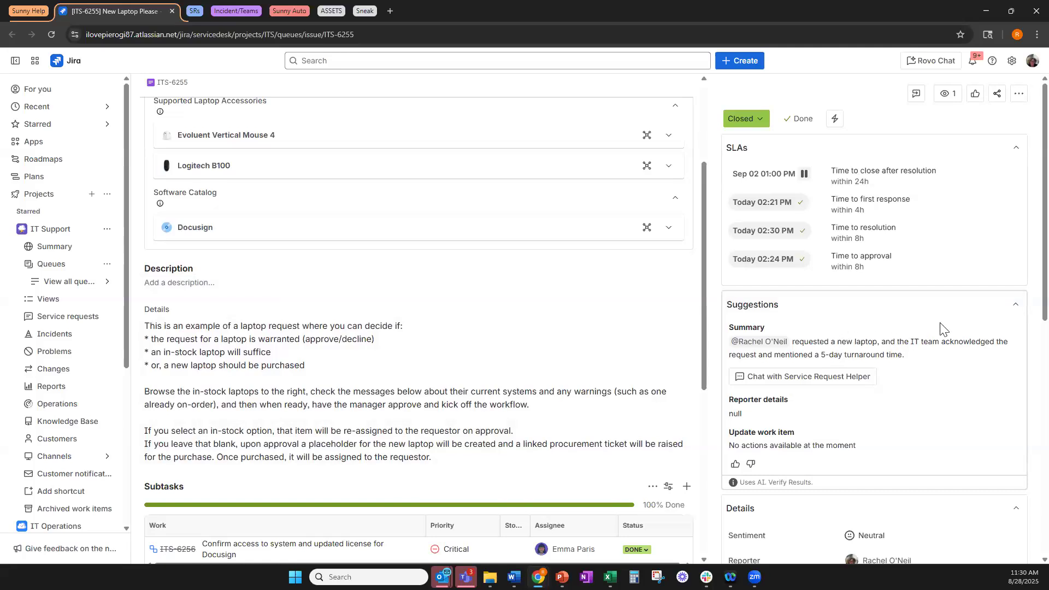
scroll(939, 328, down, 1)
scroll(939, 328, down, 2)
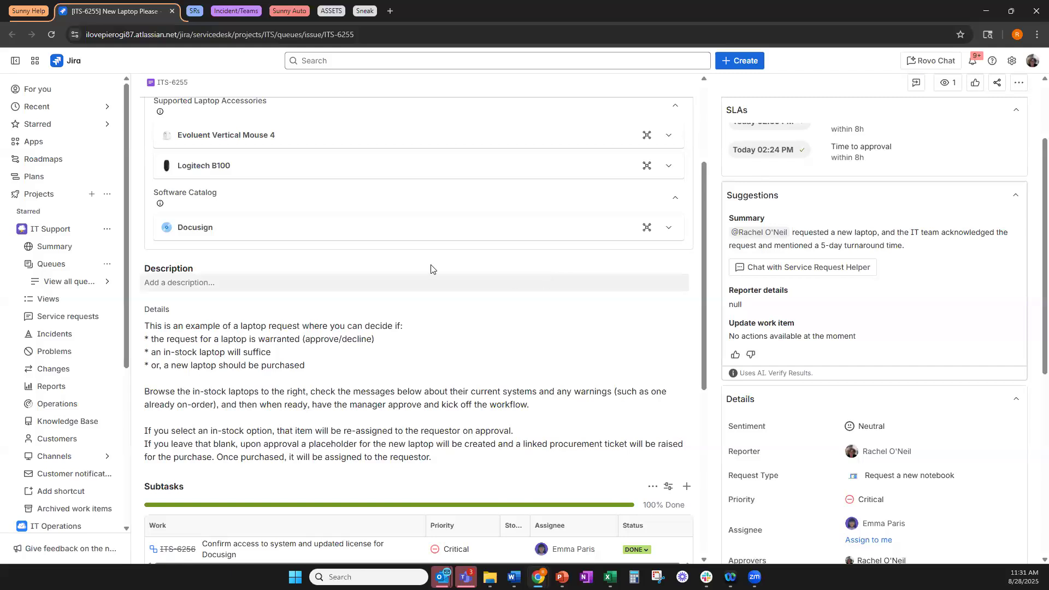
Expand the Similar requests section of the laptop work item and review the resolved requests, Playbooks and Activity comments.
scroll(426, 322, down, 5)
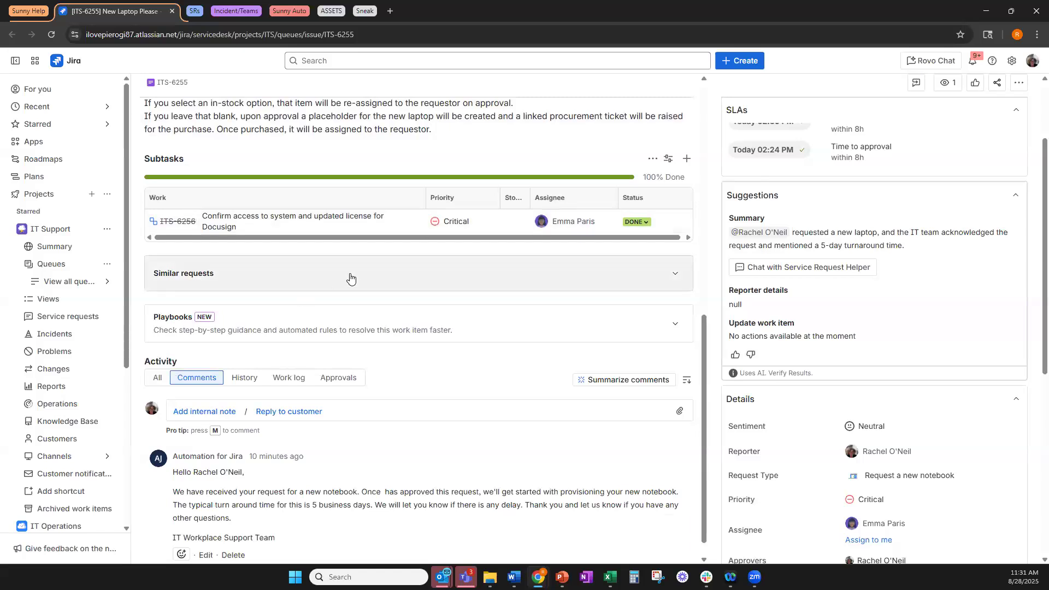
click(350, 278)
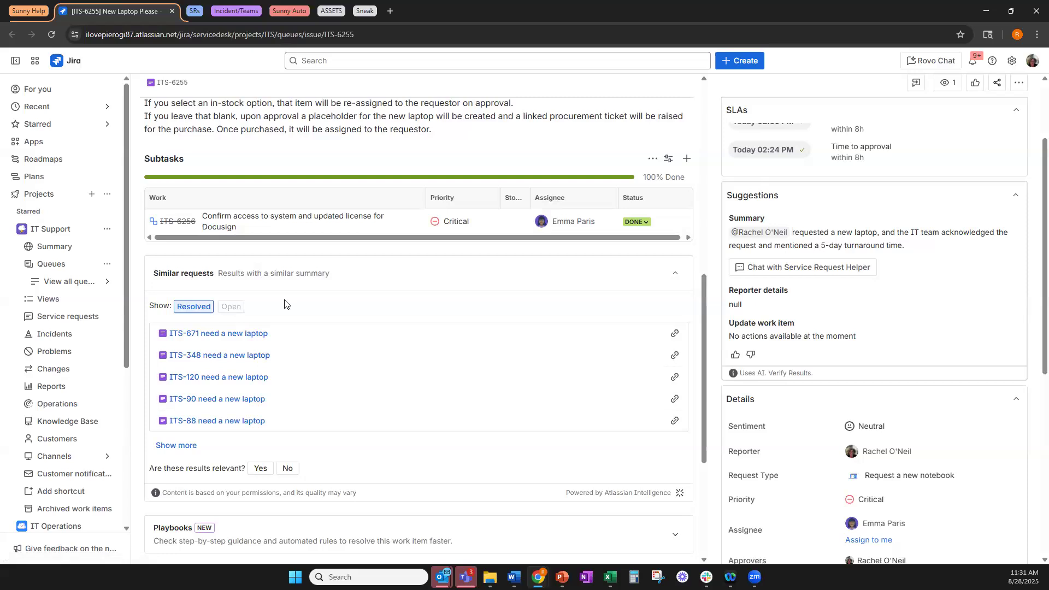
scroll(314, 456, down, 3)
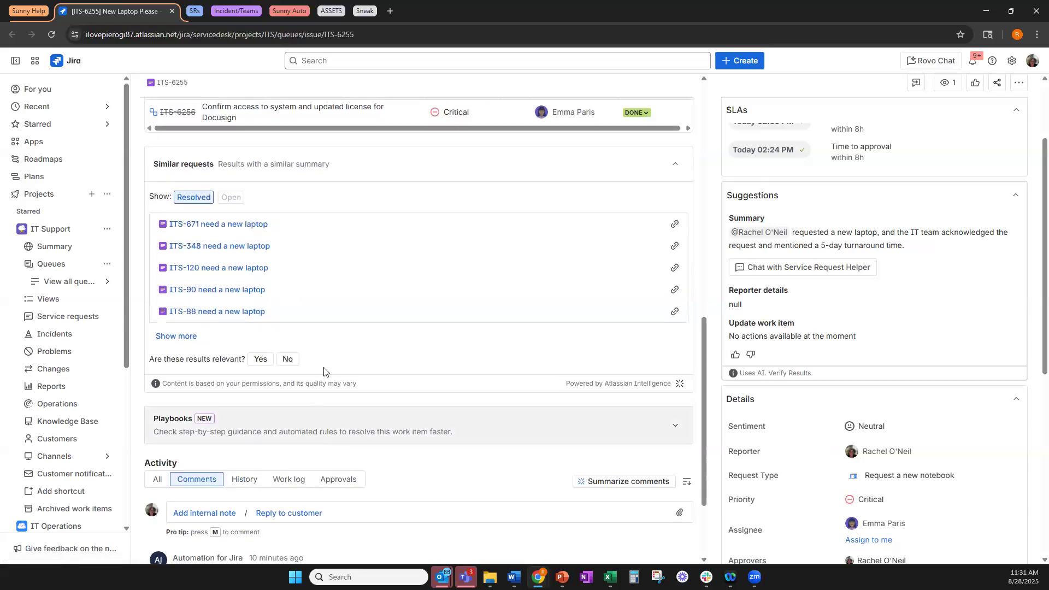
scroll(420, 373, up, 2)
scroll(906, 491, down, 2)
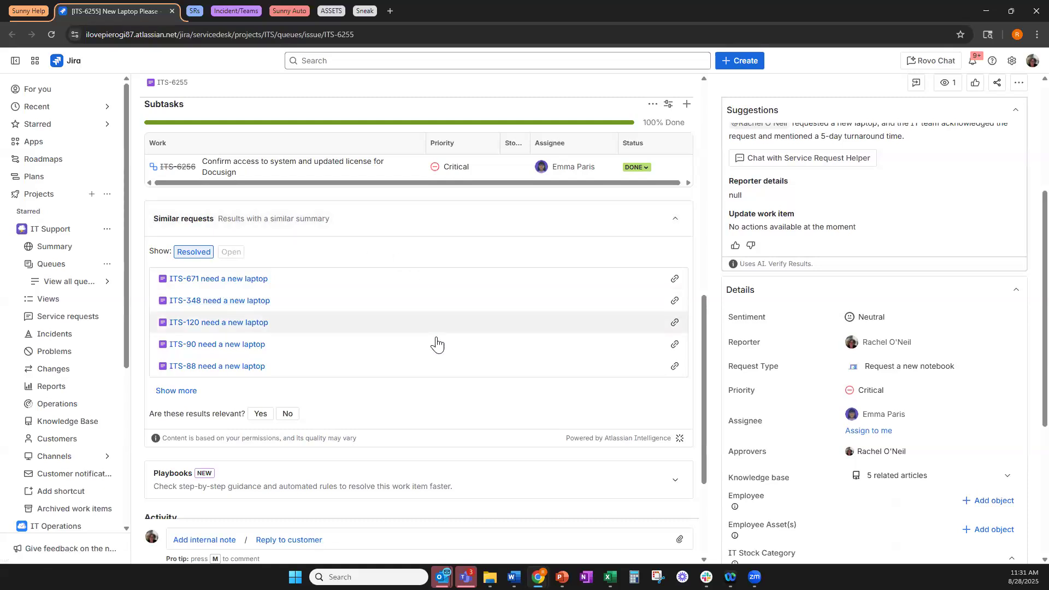
scroll(436, 344, up, 2)
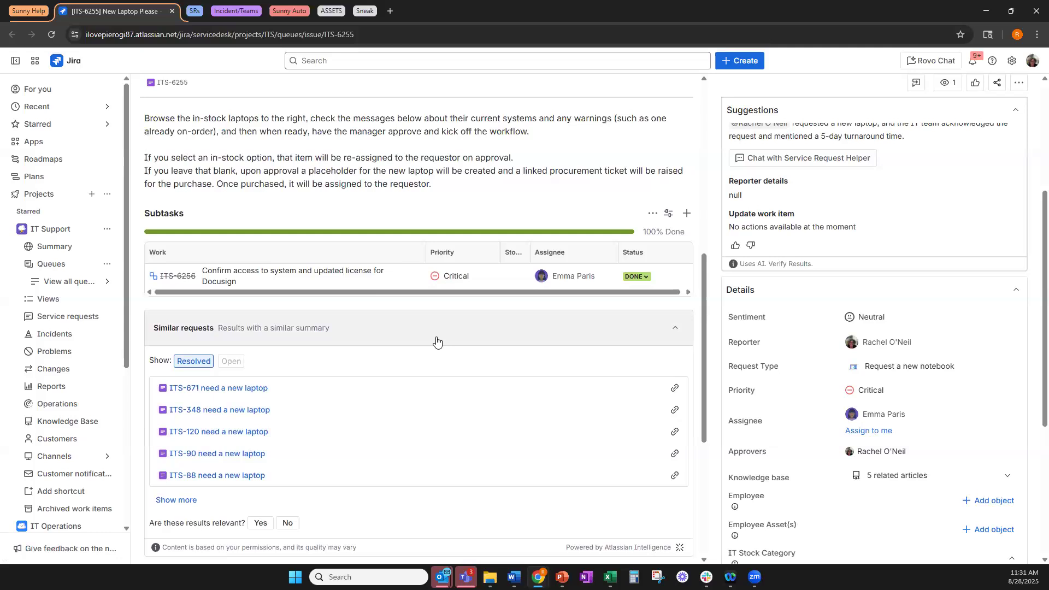
scroll(437, 342, down, 2)
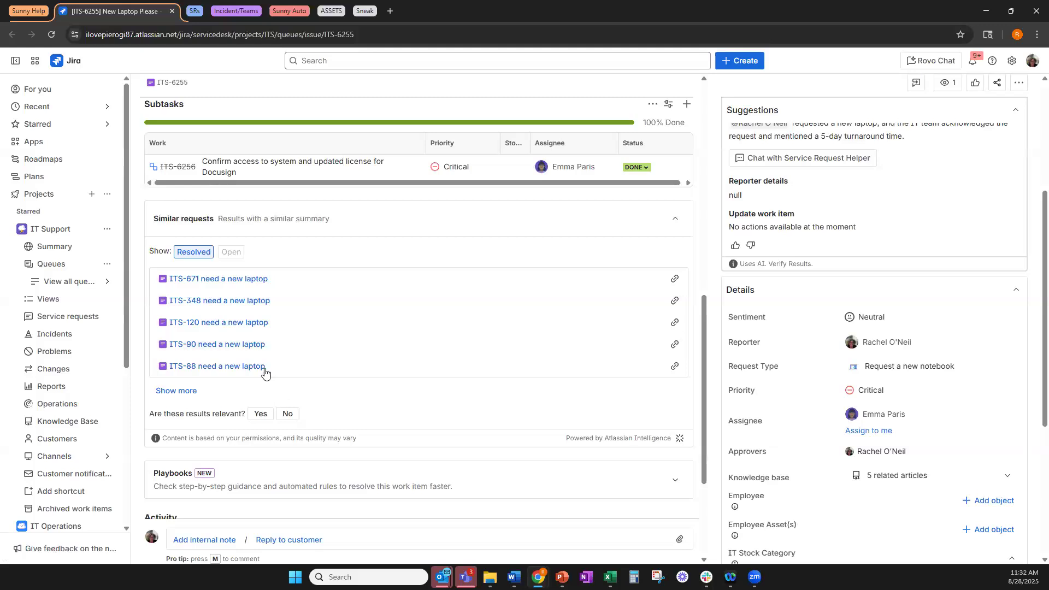
scroll(336, 396, down, 3)
scroll(336, 395, down, 1)
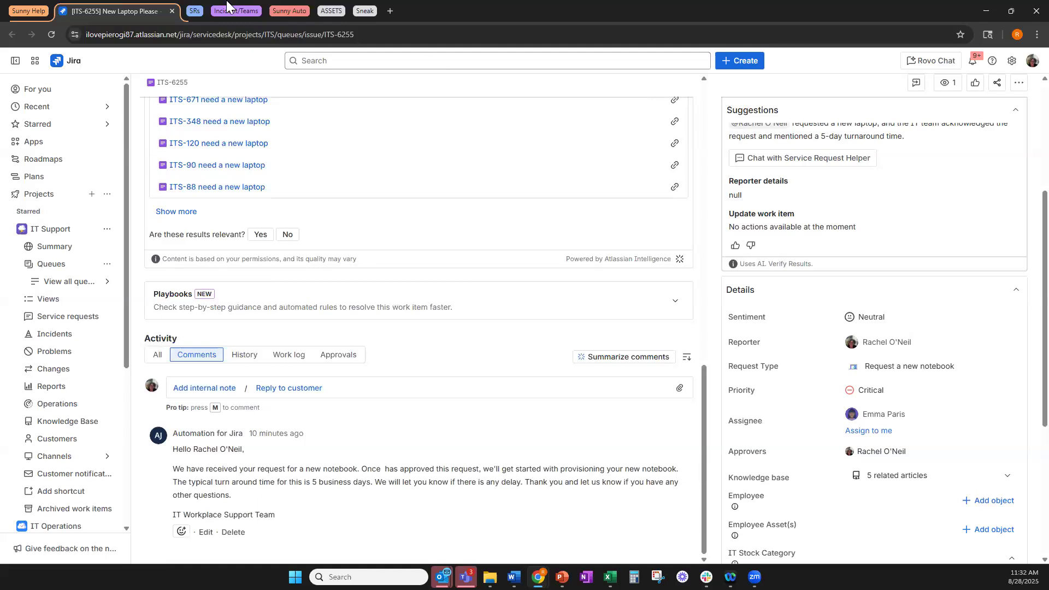
Review the closed work item from its requested equipment to the SLAs, suggestions and Details fields, including IT stock category and due date.
scroll(627, 449, up, 15)
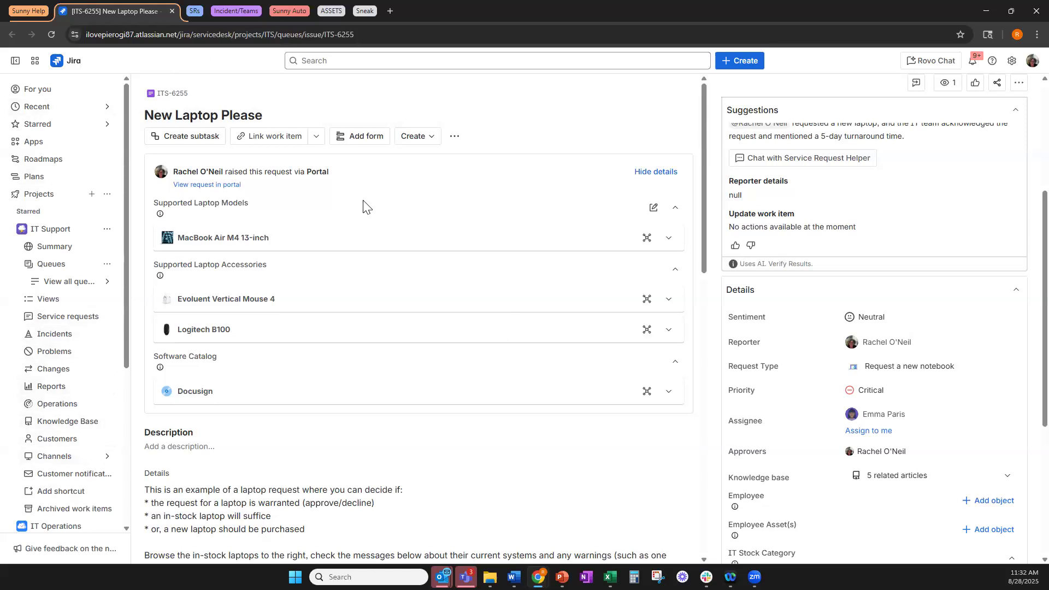
scroll(414, 289, down, 10)
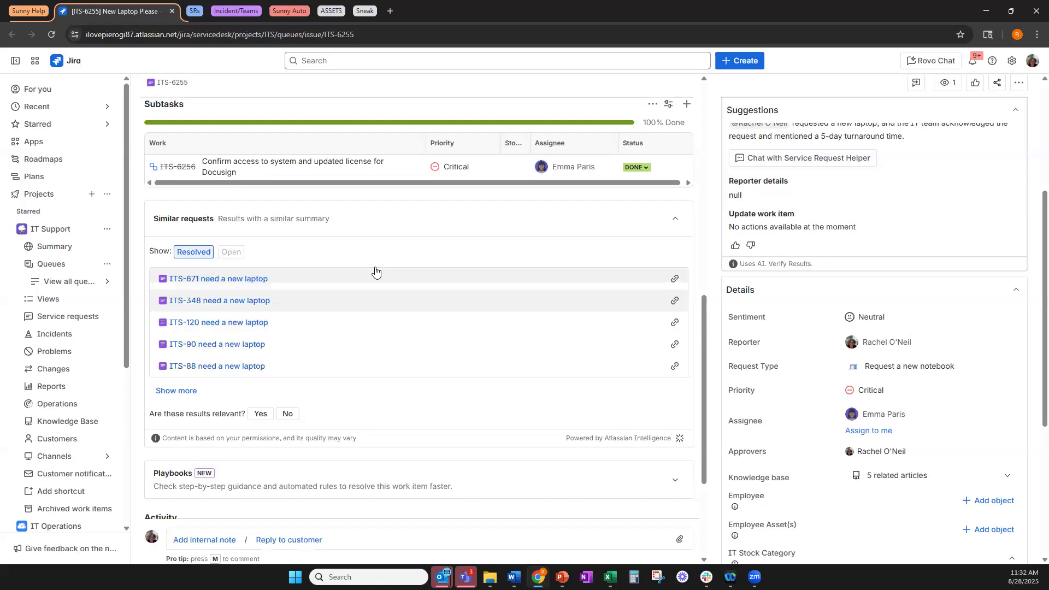
scroll(382, 269, down, 1)
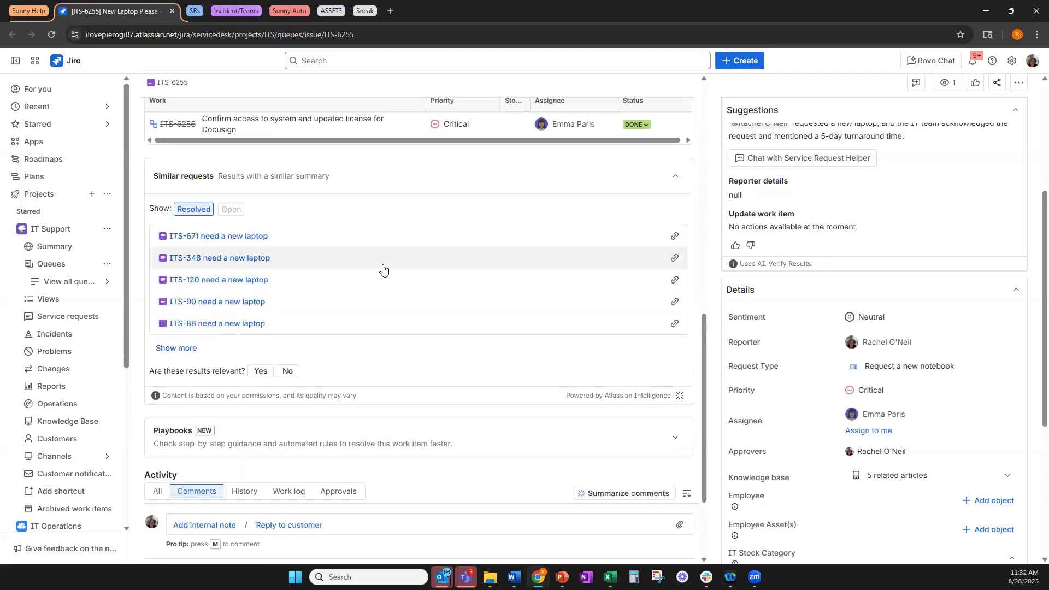
scroll(839, 274, up, 4)
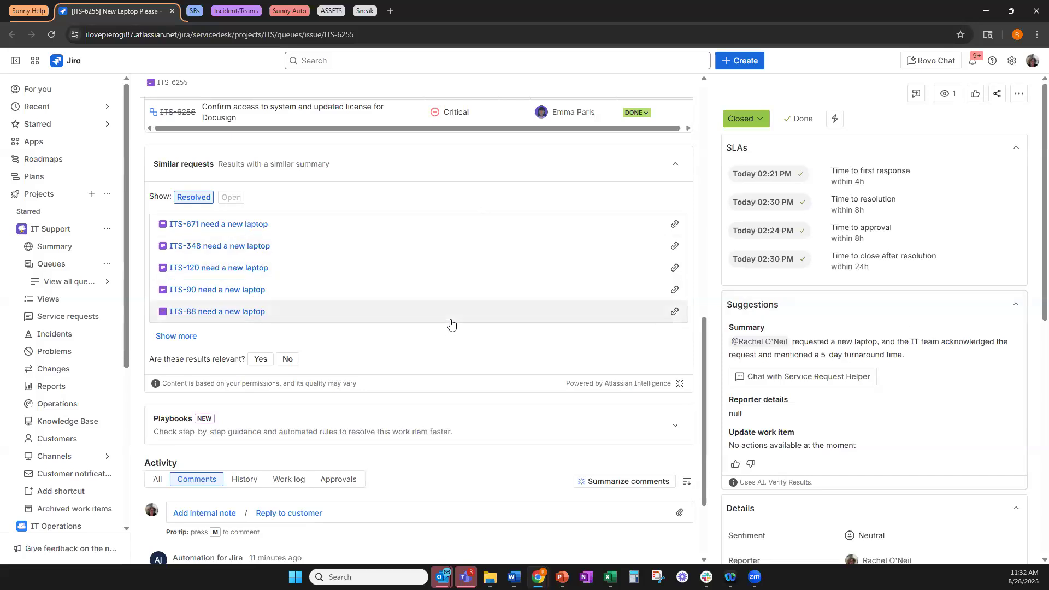
scroll(452, 323, up, 4)
scroll(452, 322, up, 7)
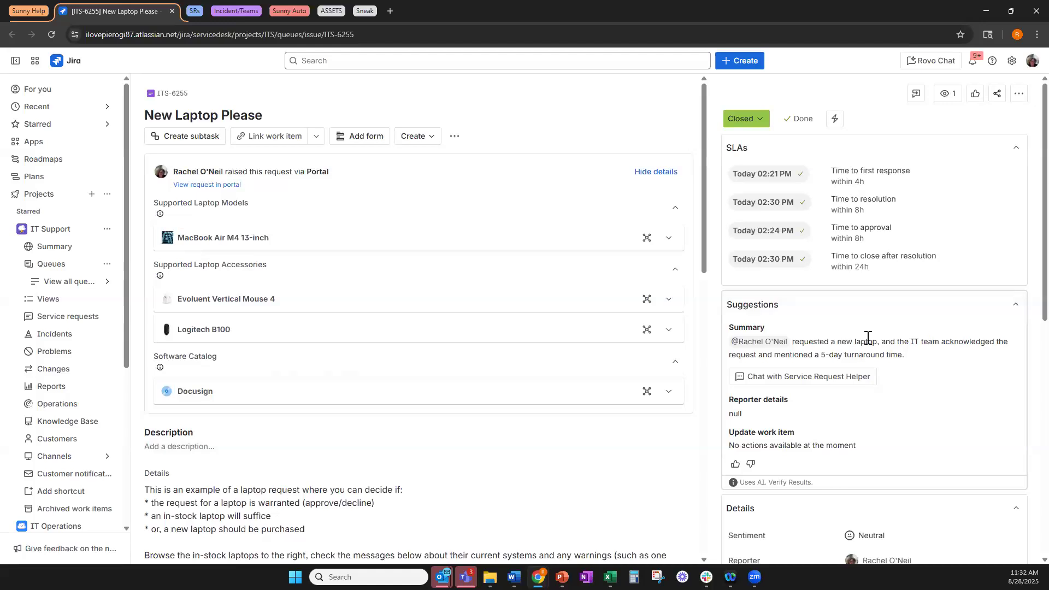
scroll(868, 338, down, 5)
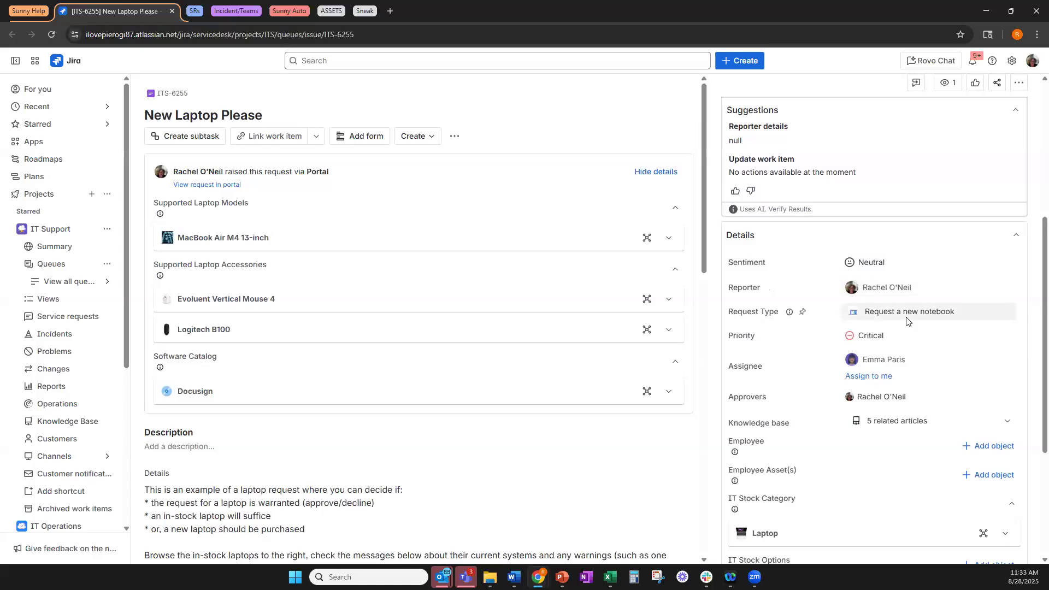
scroll(905, 321, down, 3)
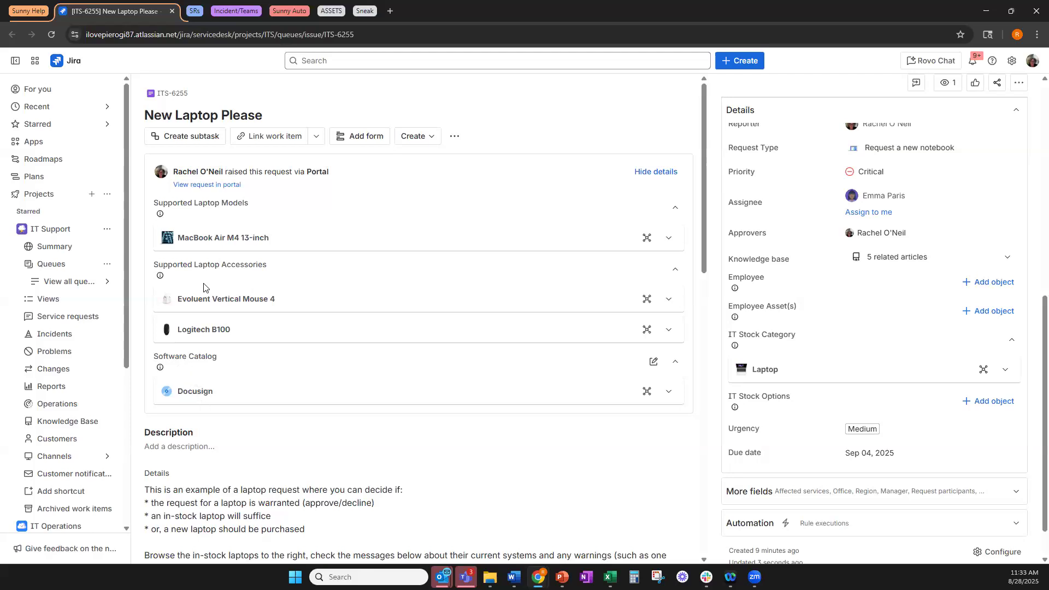
Open the object graph of the requested MacBook Air M4 13-inch and inspect its linked Laptop and Apple objects.
click(646, 240)
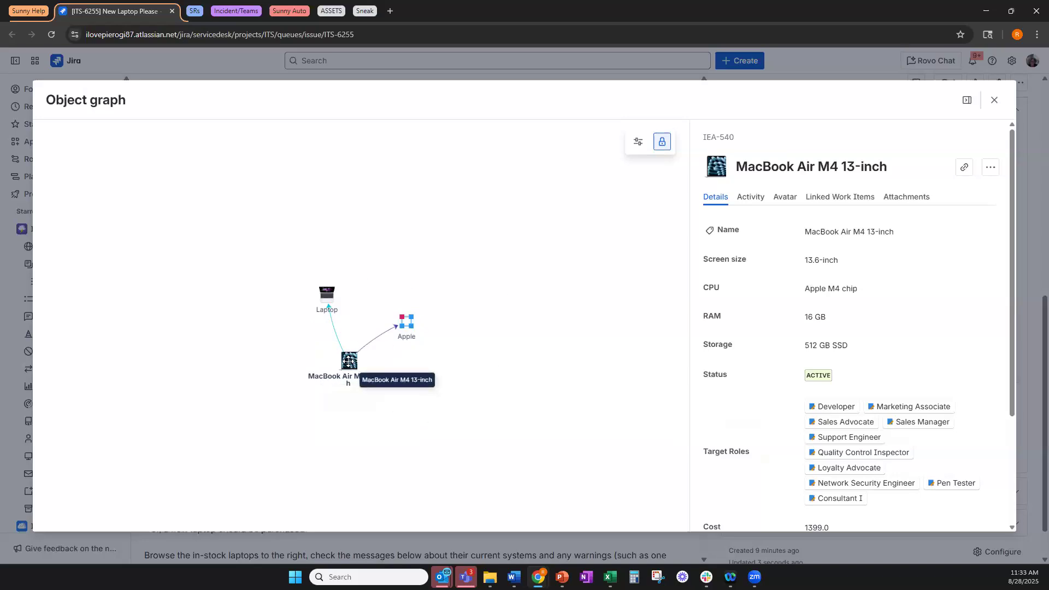
click(325, 293)
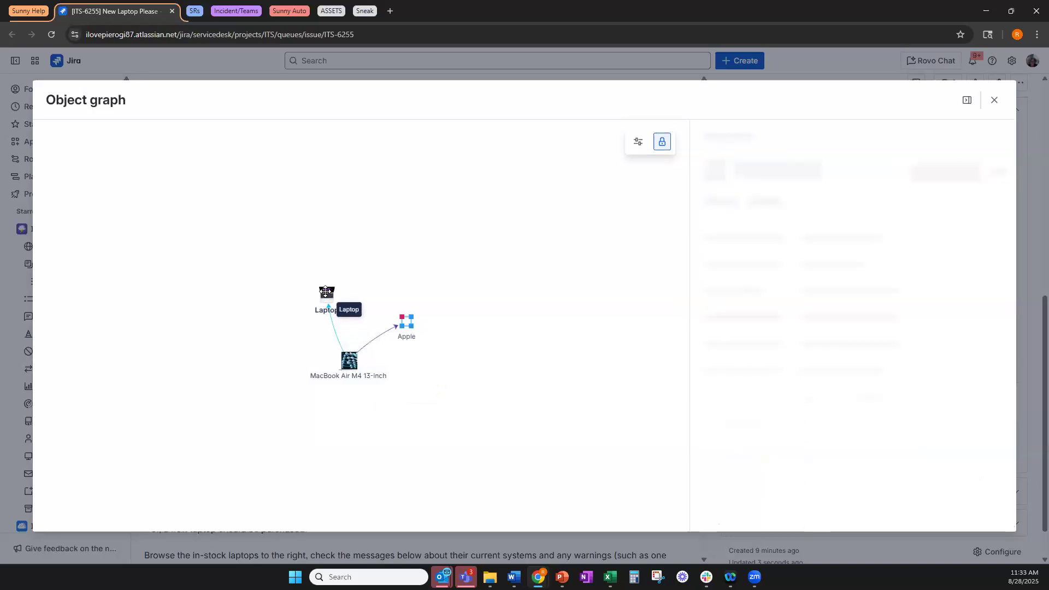
click(402, 318)
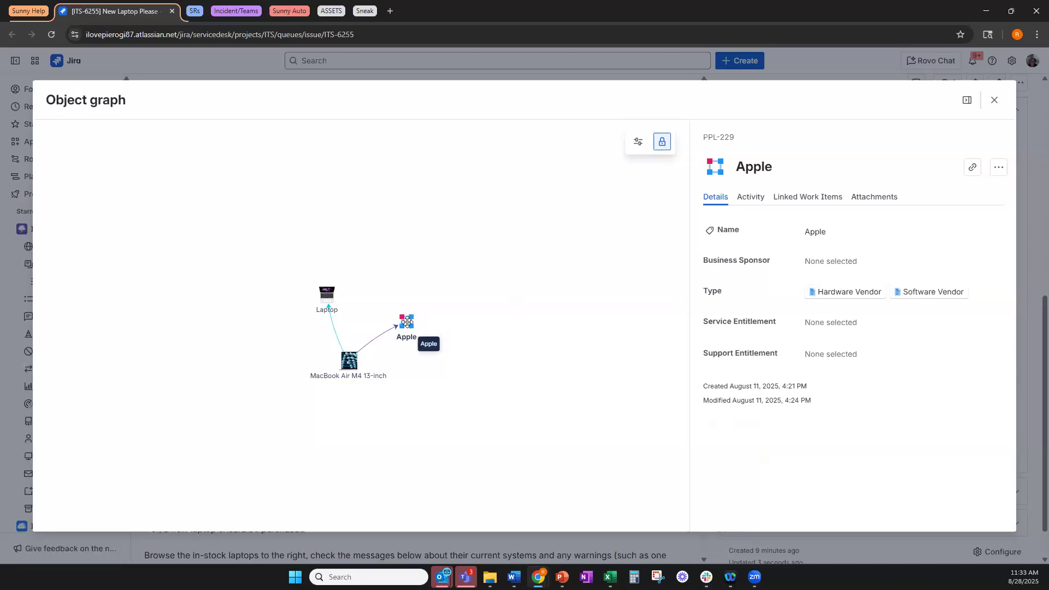
Examine the MacBook Air M4 13-inch object's attributes from screen size through target roles, cost and restock level, and close the object graph.
click(344, 360)
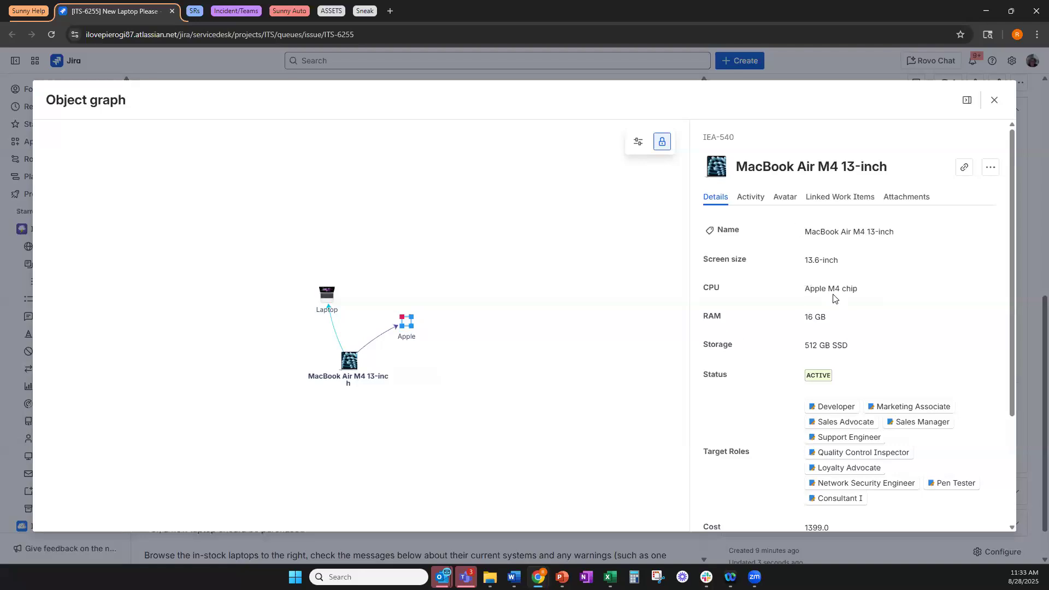
scroll(831, 295, down, 2)
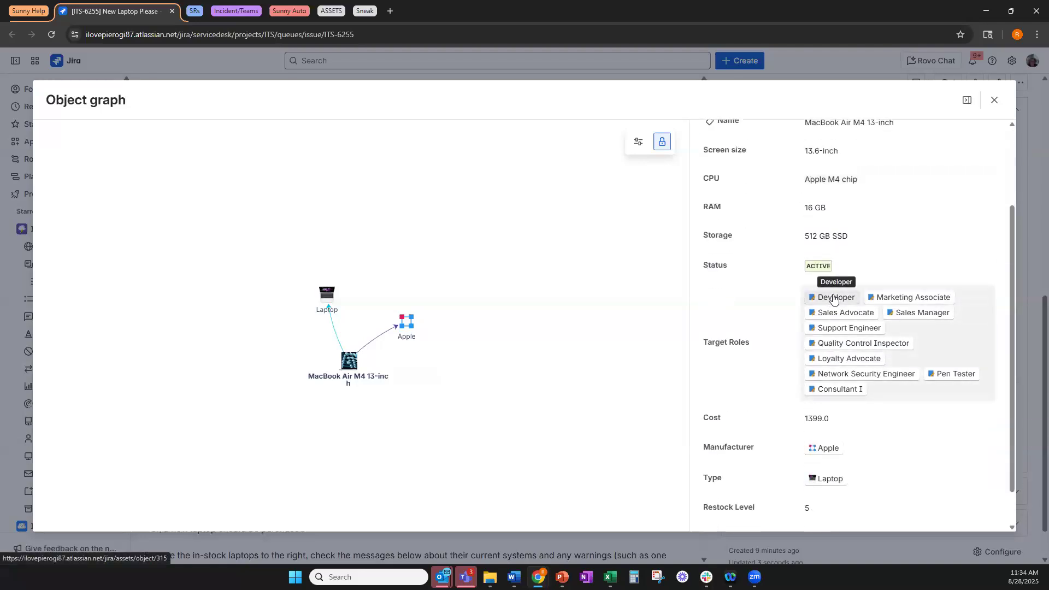
scroll(833, 298, down, 1)
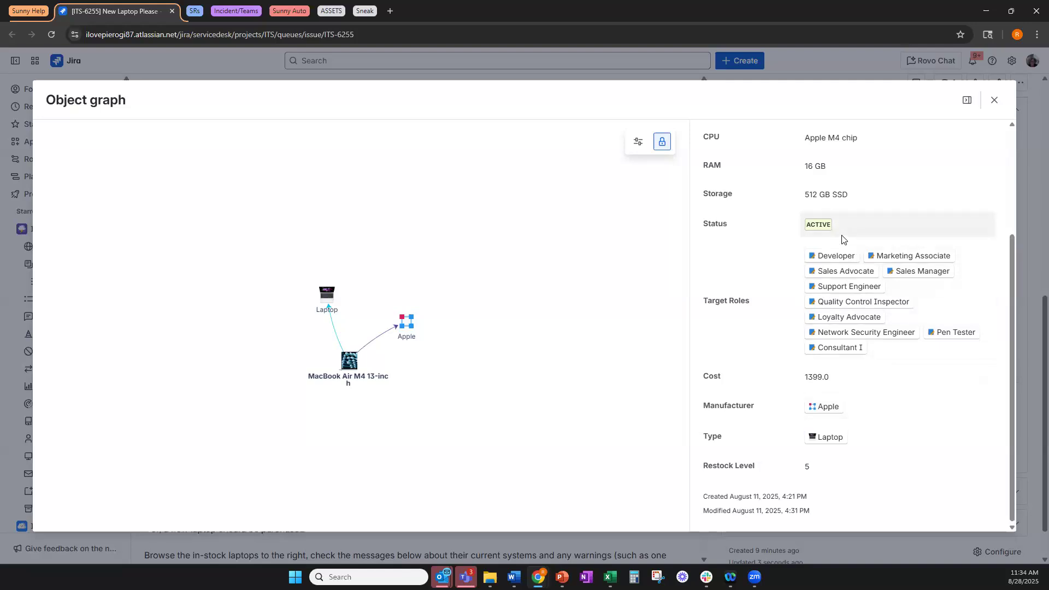
scroll(849, 249, up, 3)
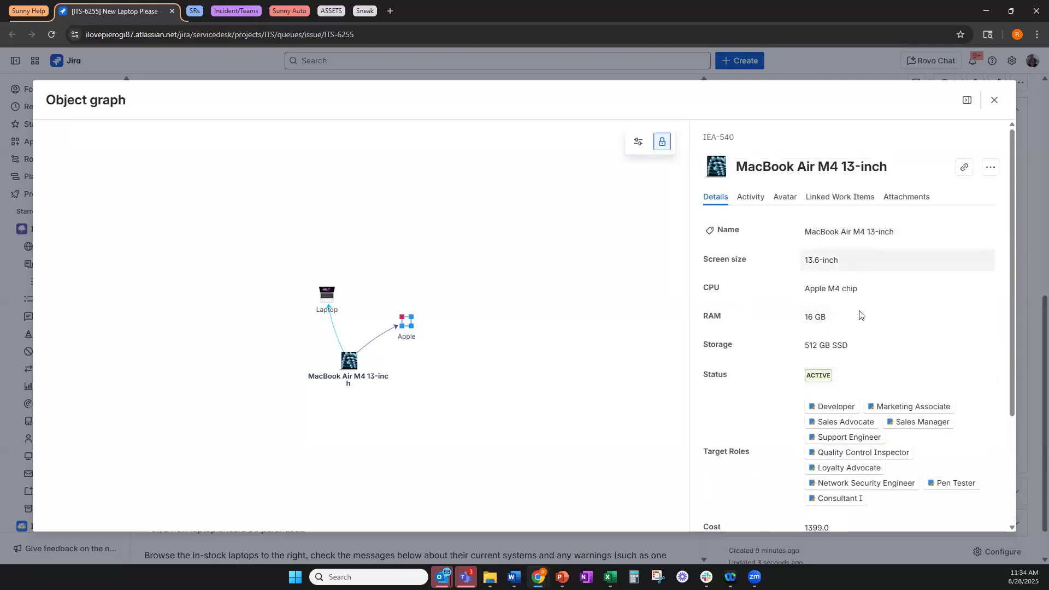
scroll(852, 317, down, 2)
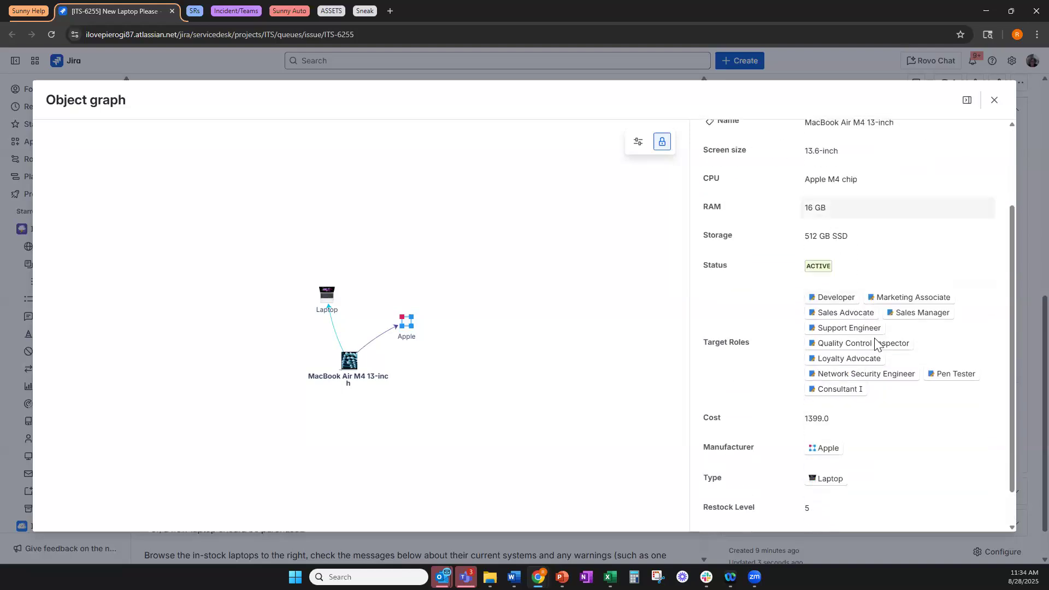
scroll(874, 361, down, 1)
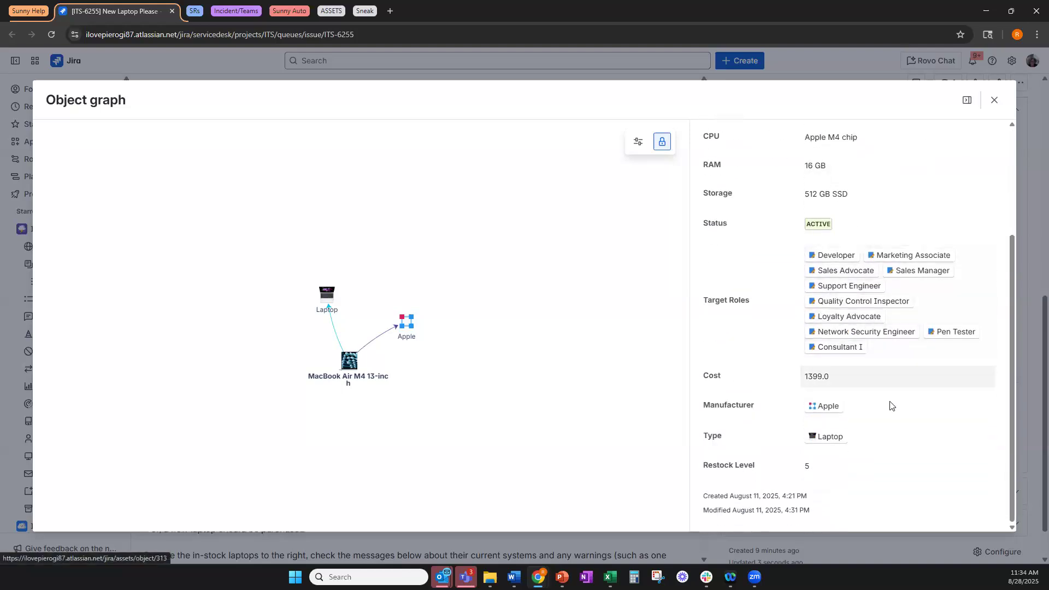
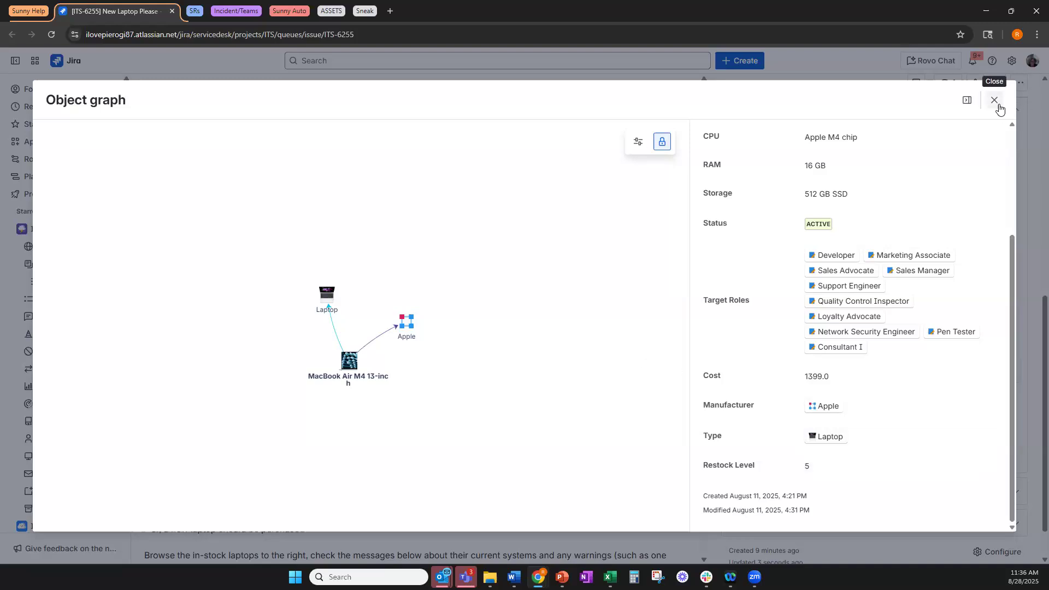
click(995, 102)
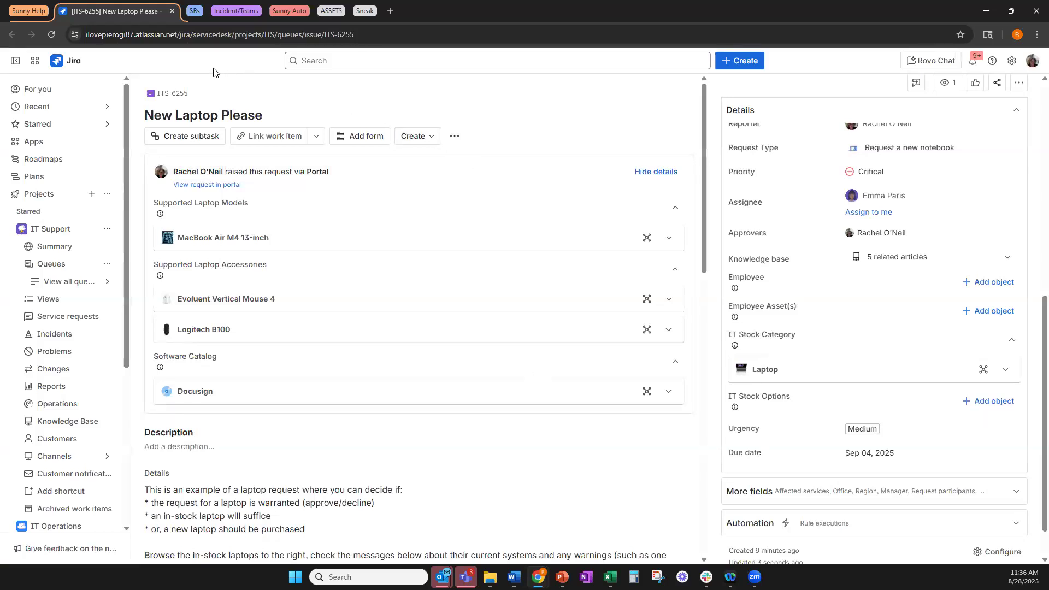
Close the laptop request and Open service requests browser tabs, leaving the "Problem with my account" work item open.
click(172, 11)
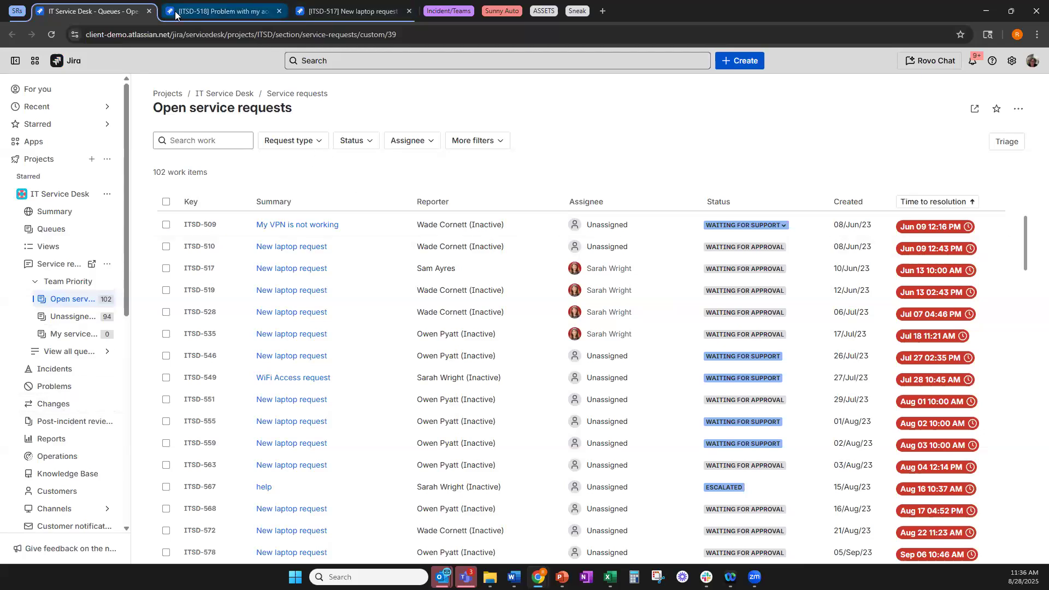
click(148, 11)
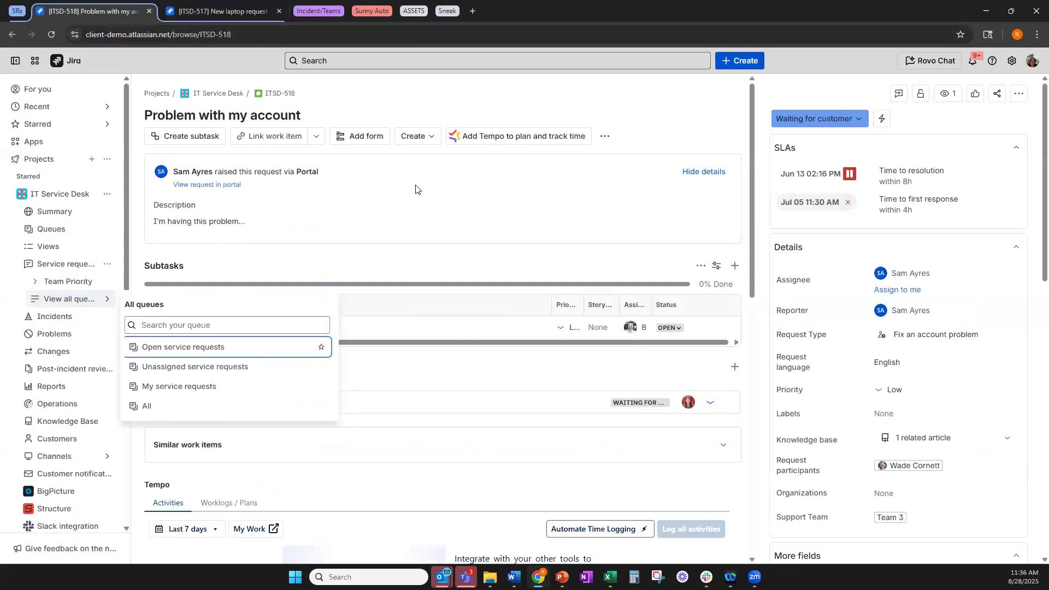
click(400, 261)
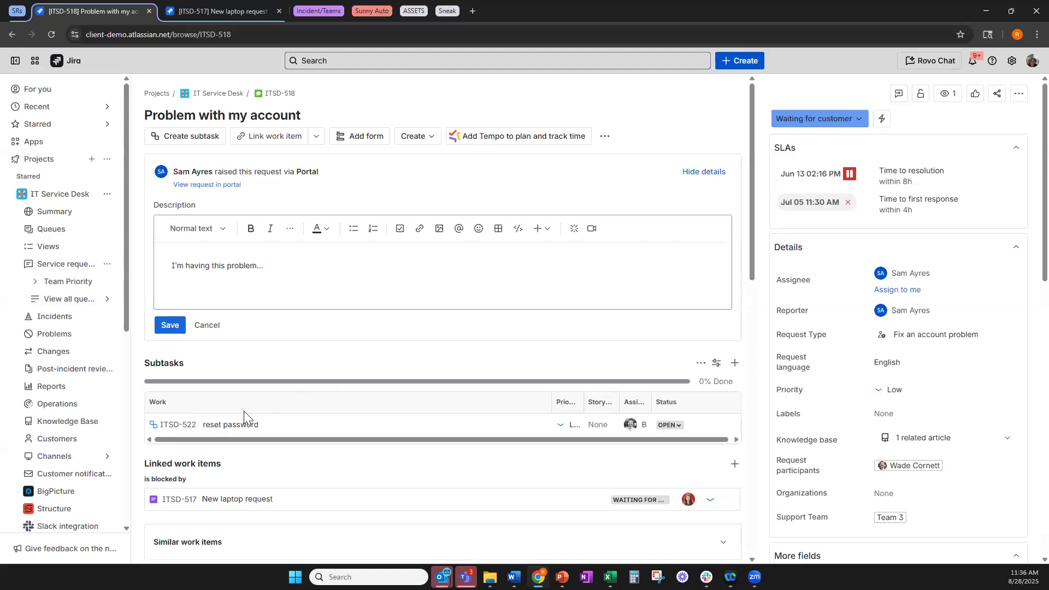
Review the account problem's reset password subtask and preview the linked New laptop request that blocks it.
scroll(244, 410, down, 3)
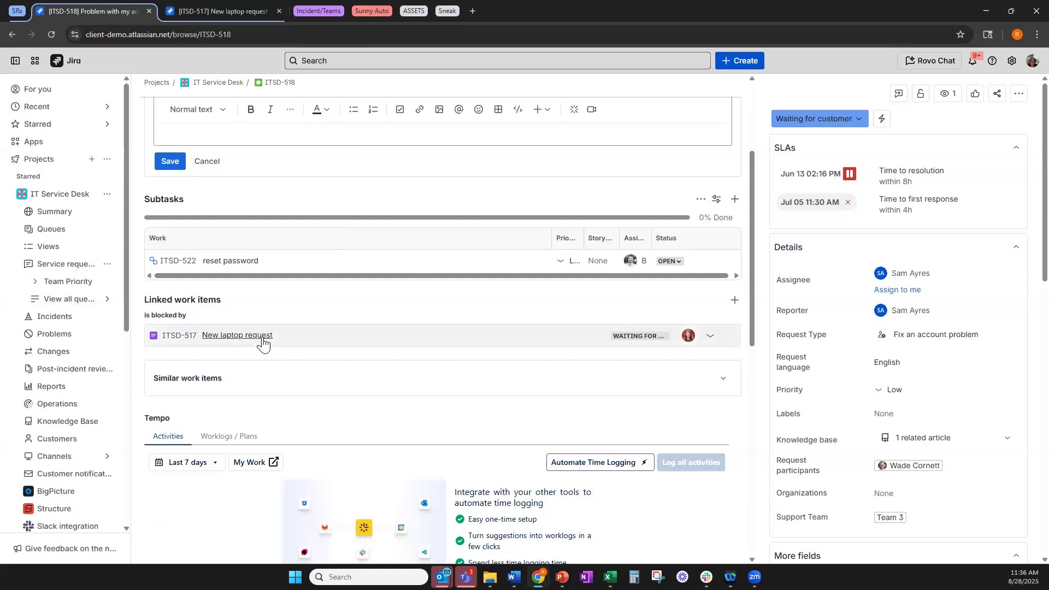
mouse_move(280, 339)
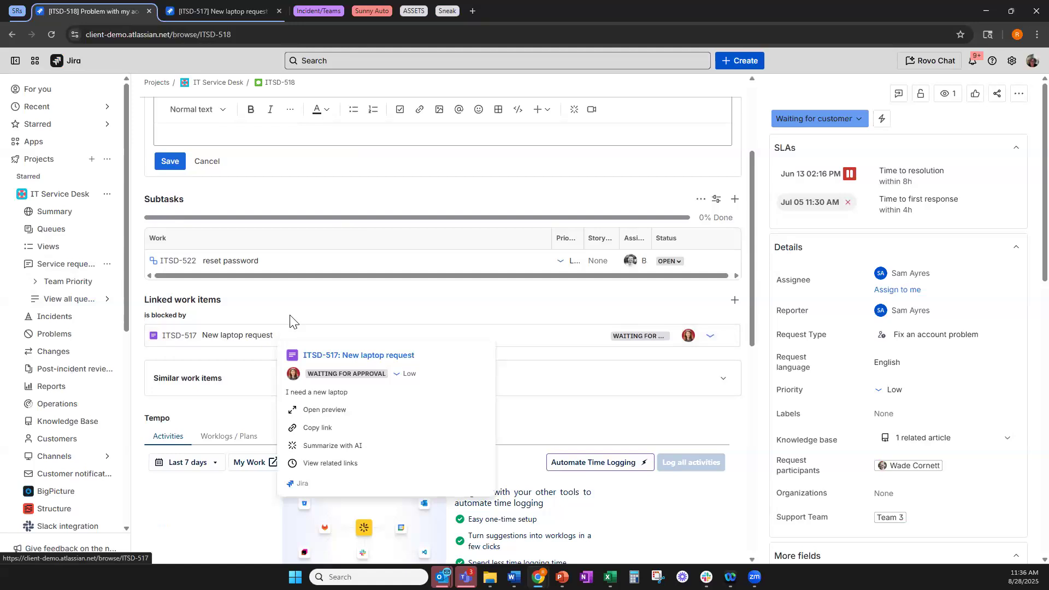
scroll(290, 322, up, 3)
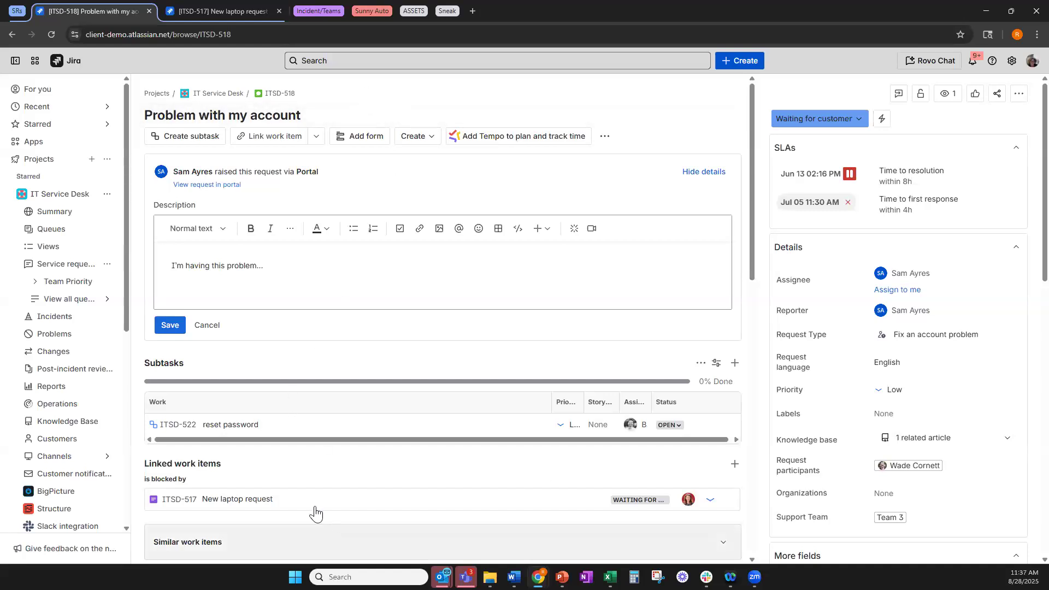
Review the account problem's linked work items, Tempo section and comments, and close its tab and the New laptop request tab.
mouse_move(269, 498)
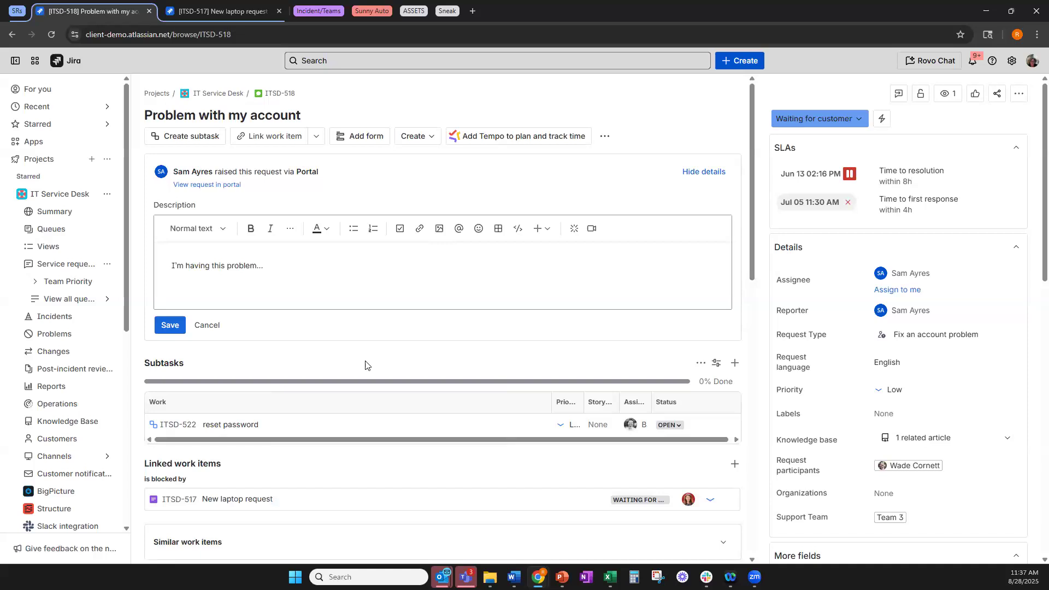
scroll(263, 411, down, 5)
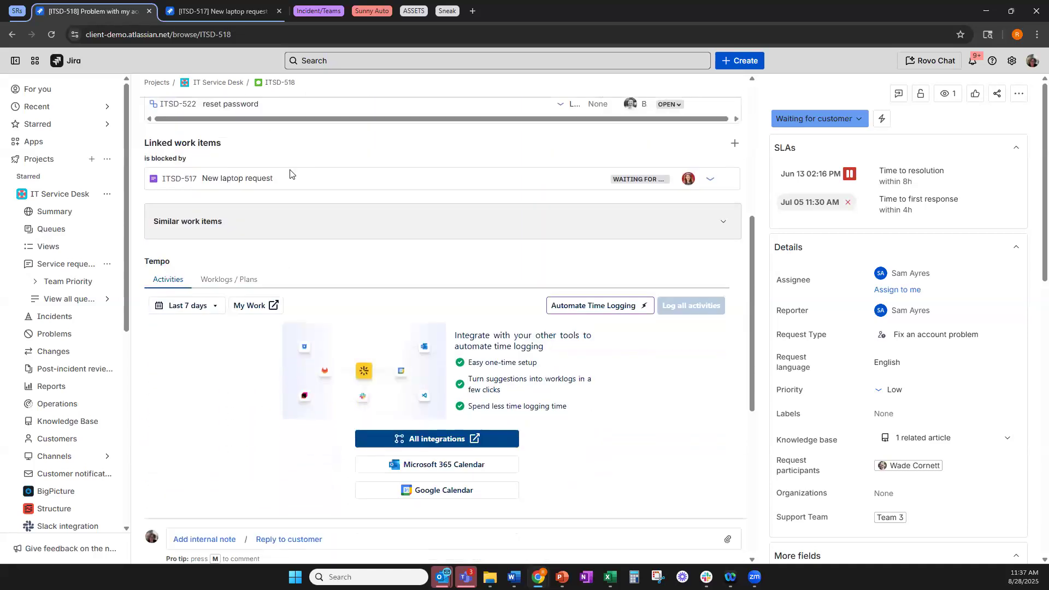
scroll(258, 329, down, 6)
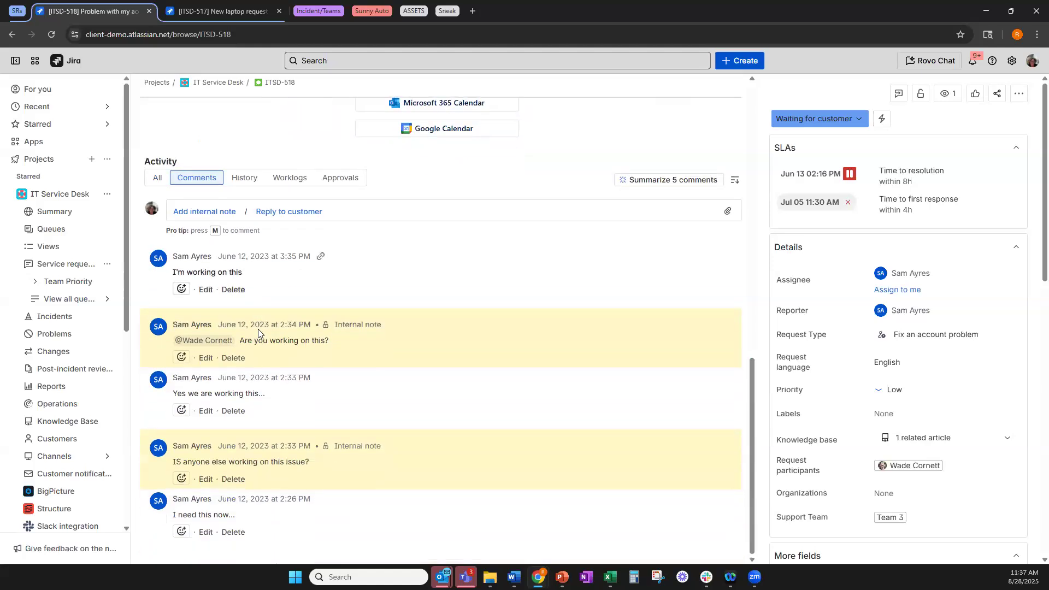
scroll(258, 328, up, 9)
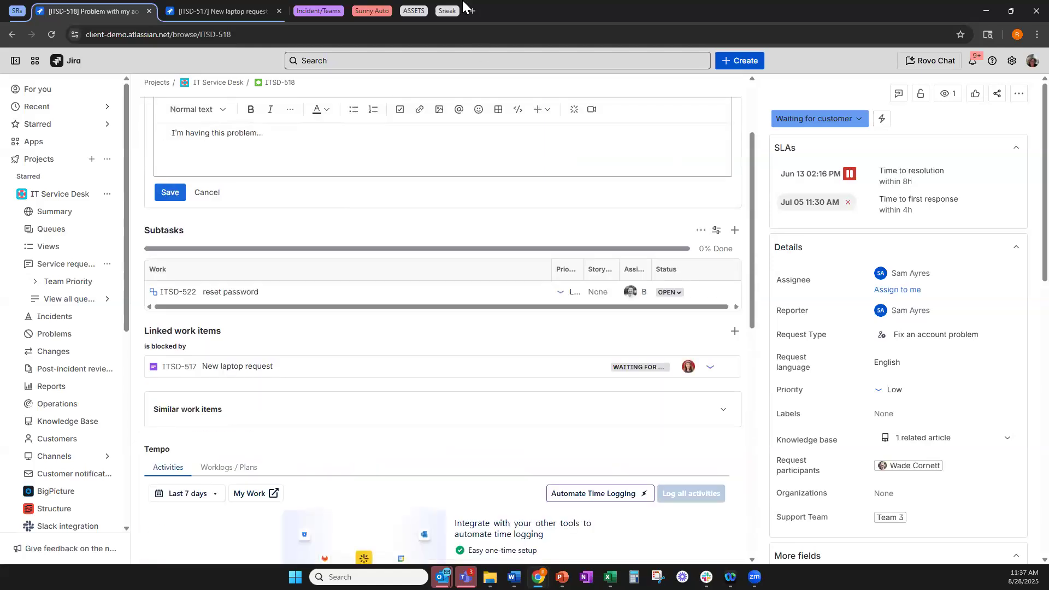
click(148, 11)
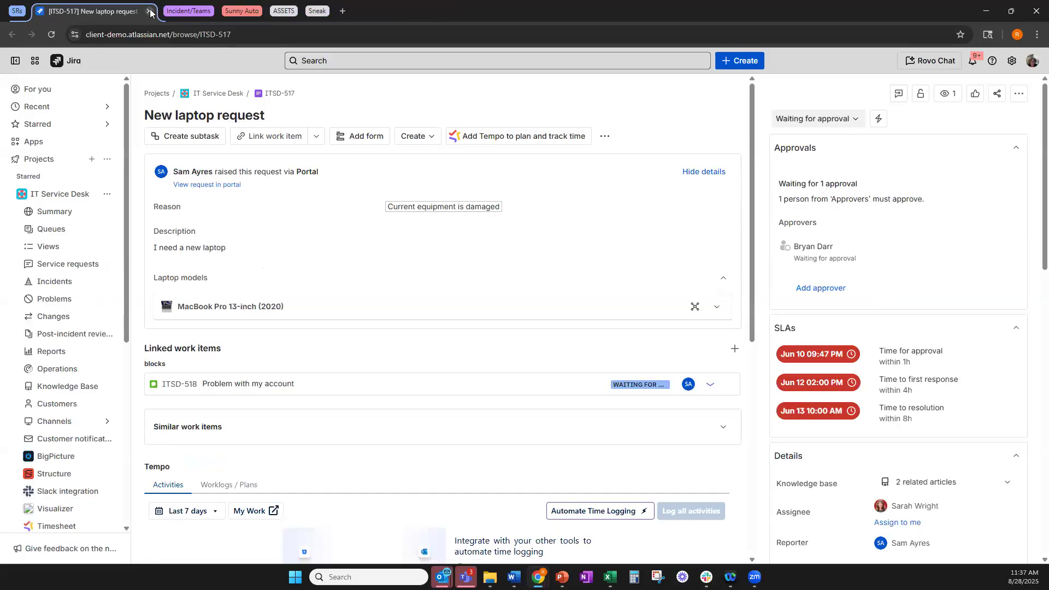
click(150, 11)
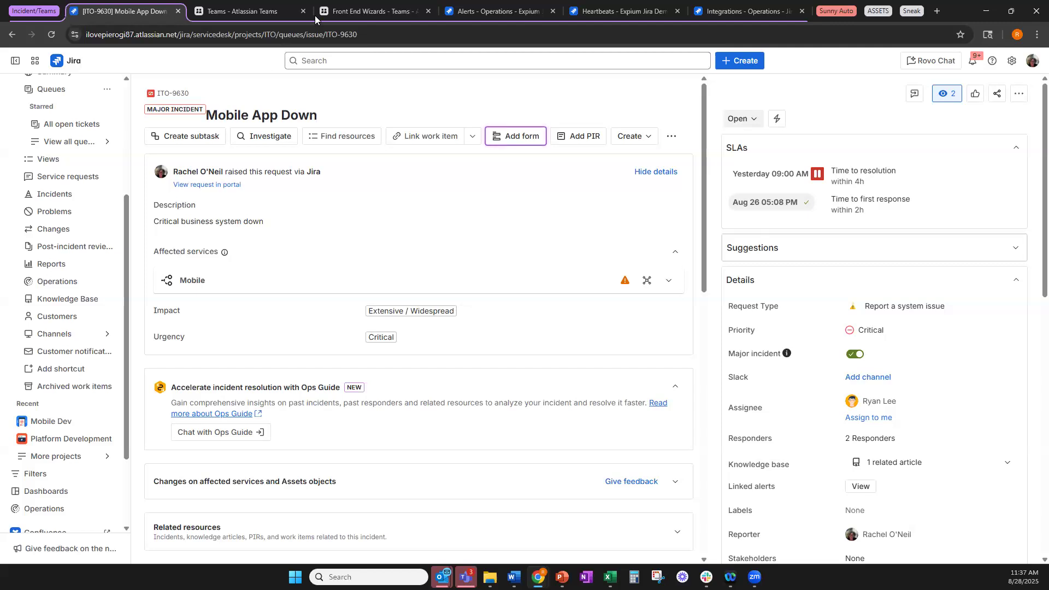
Browse the full Teams directory alongside the Mobile App Down incident, and close the directory's tab.
click(238, 10)
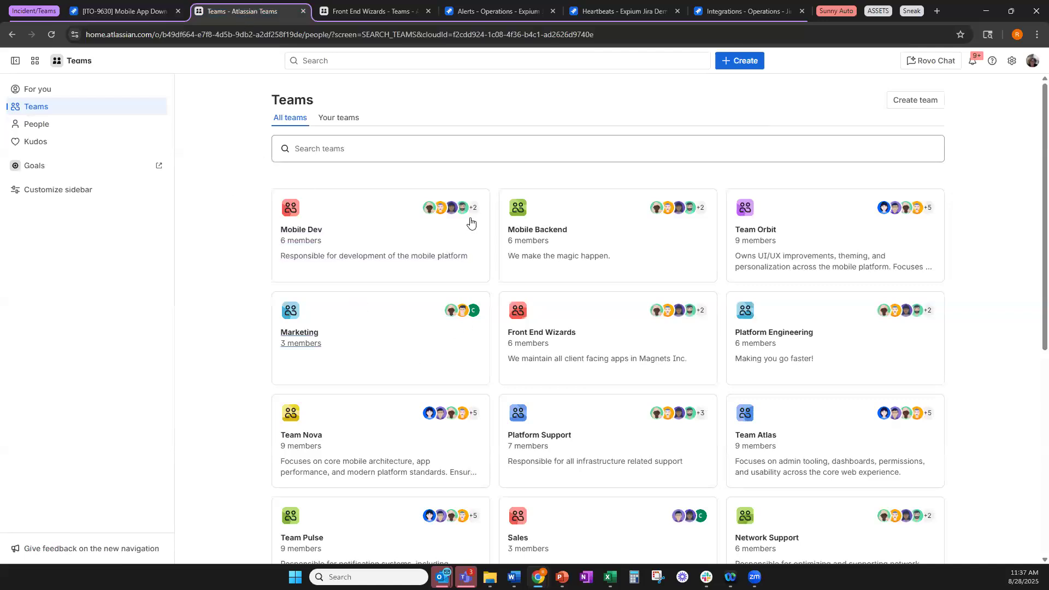
click(134, 19)
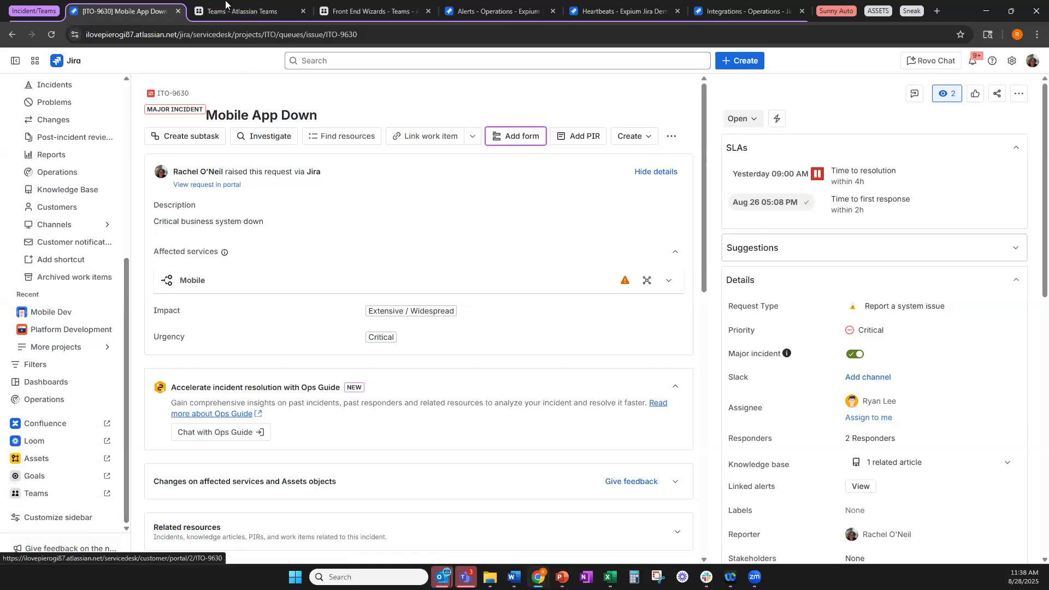
click(225, 9)
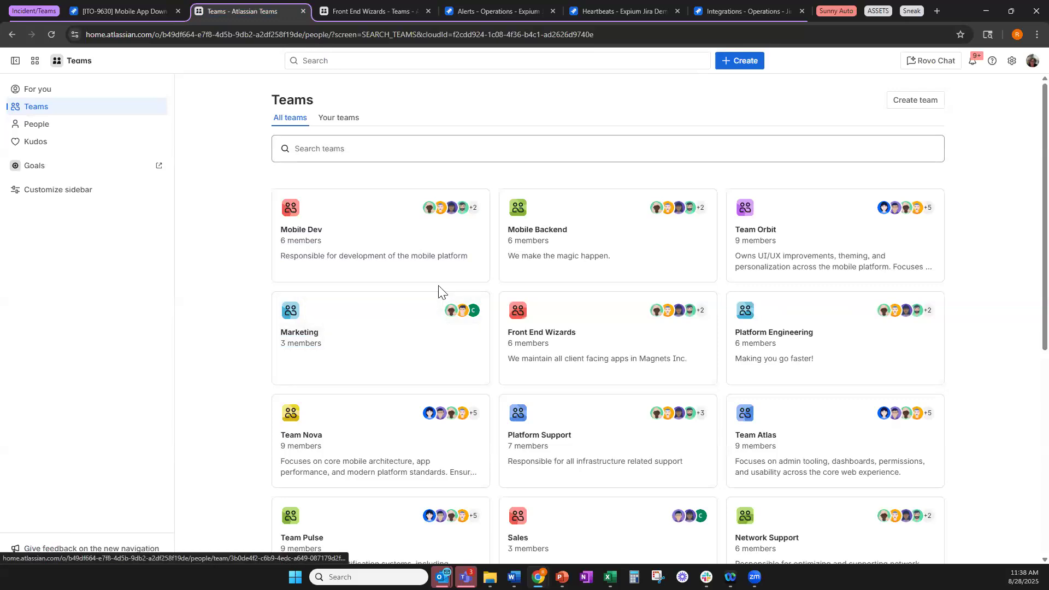
scroll(437, 289, down, 4)
scroll(438, 285, down, 3)
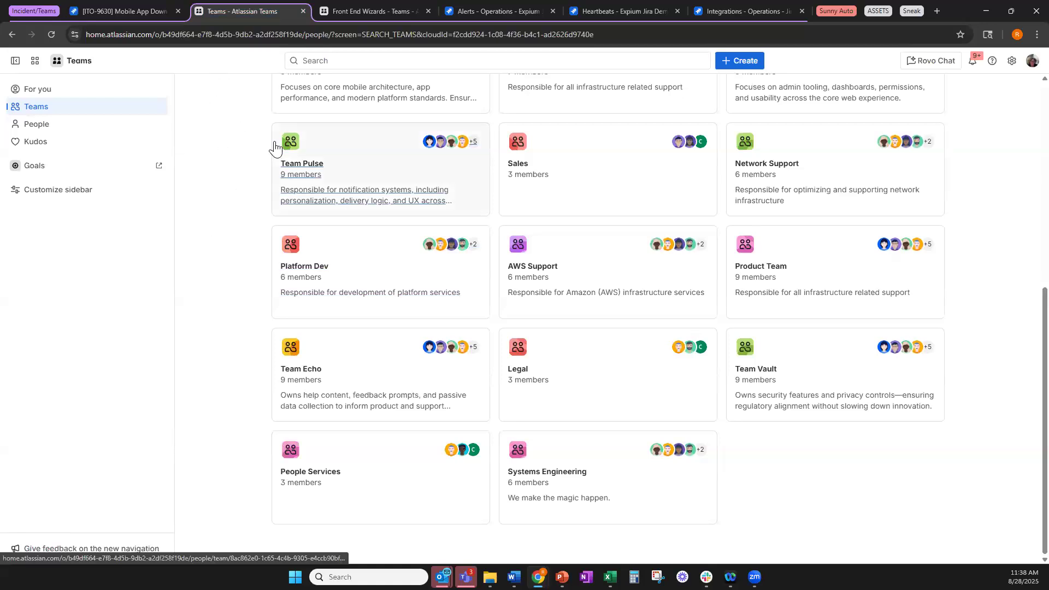
scroll(277, 146, up, 2)
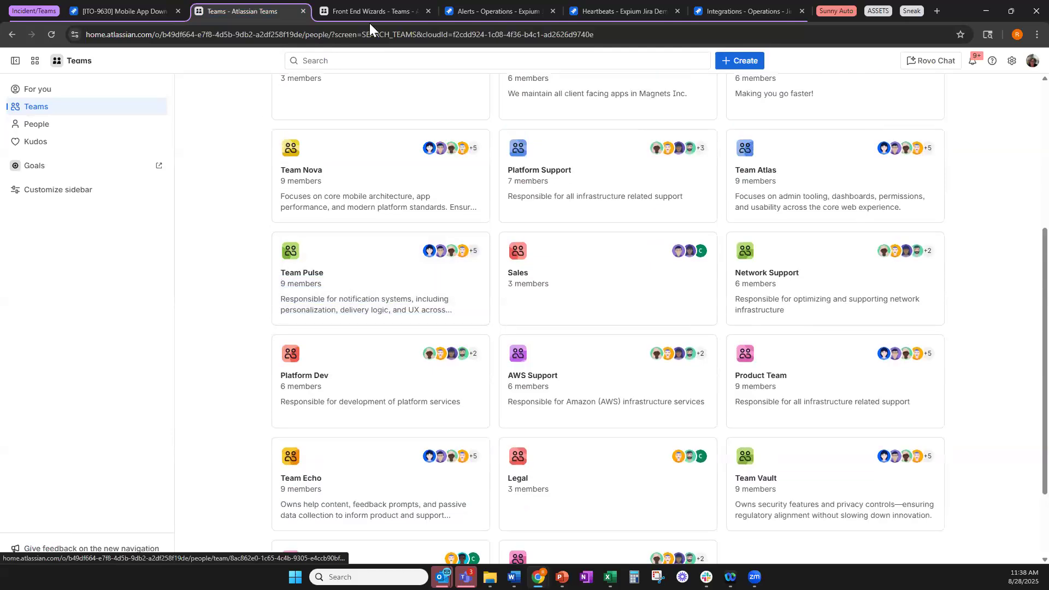
click(303, 11)
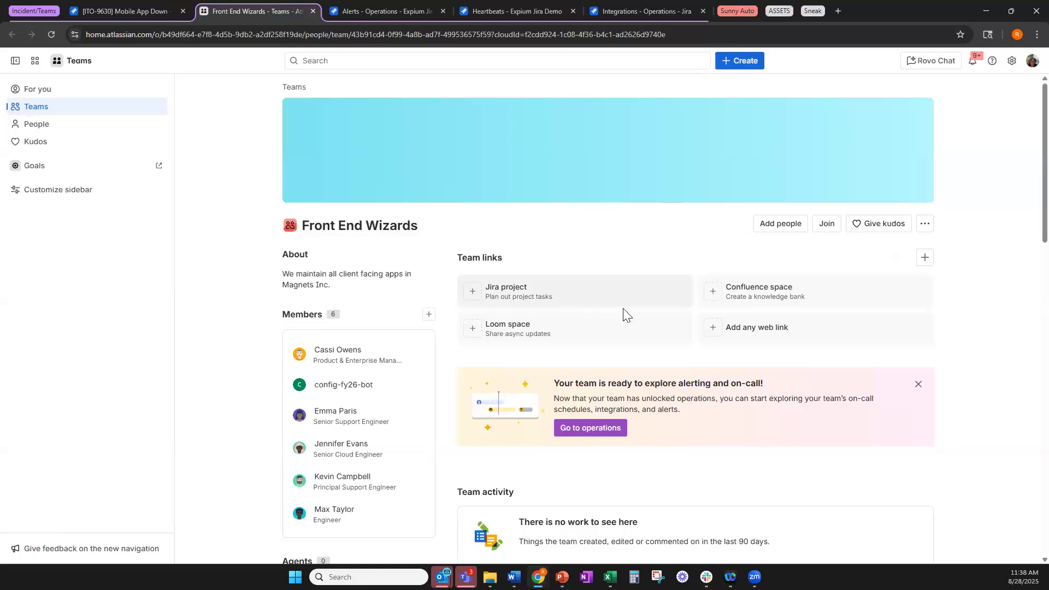
Examine the Front End Wizards team profile from its members and team links down to software components and help links.
scroll(629, 321, down, 1)
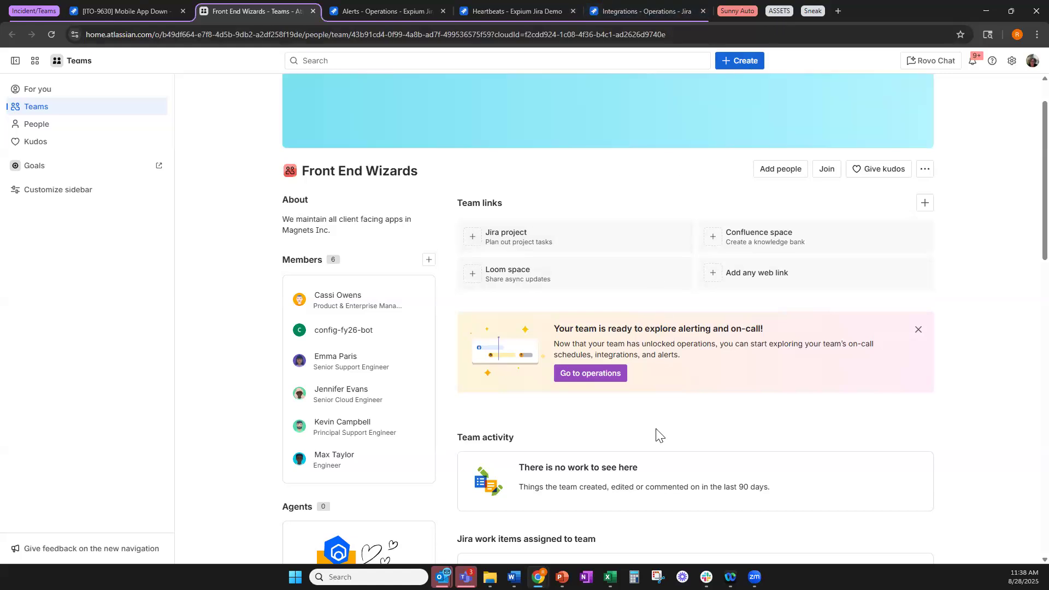
scroll(672, 410, down, 8)
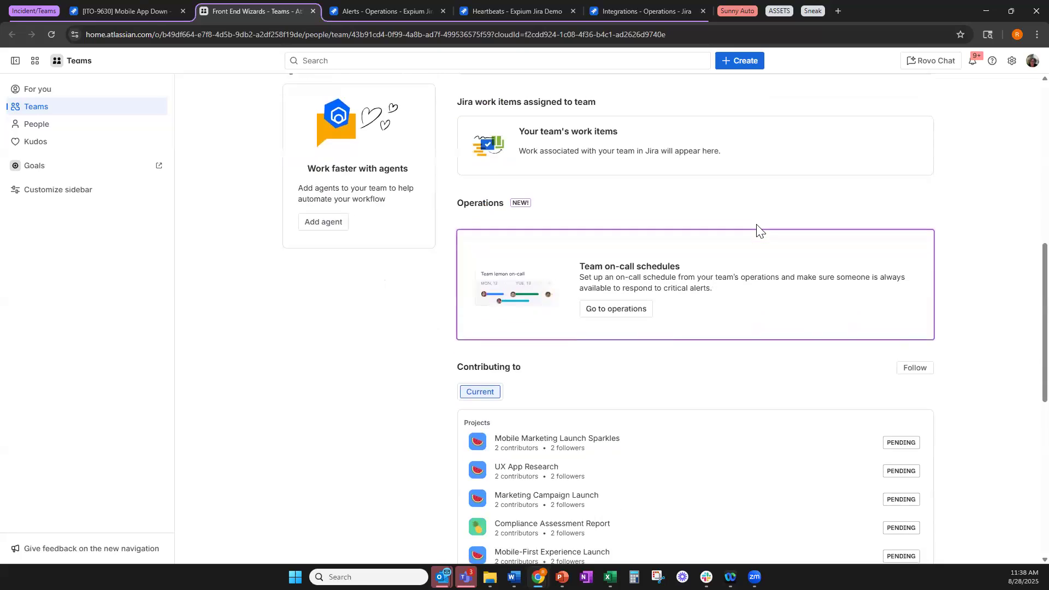
scroll(756, 227, down, 3)
scroll(447, 300, down, 1)
scroll(447, 300, down, 4)
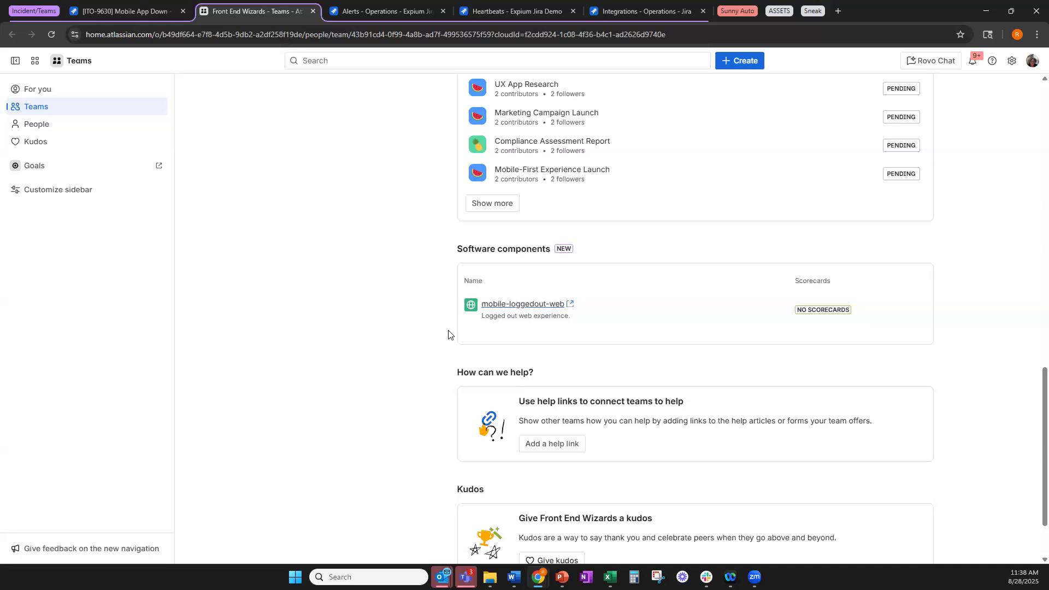
scroll(448, 334, up, 15)
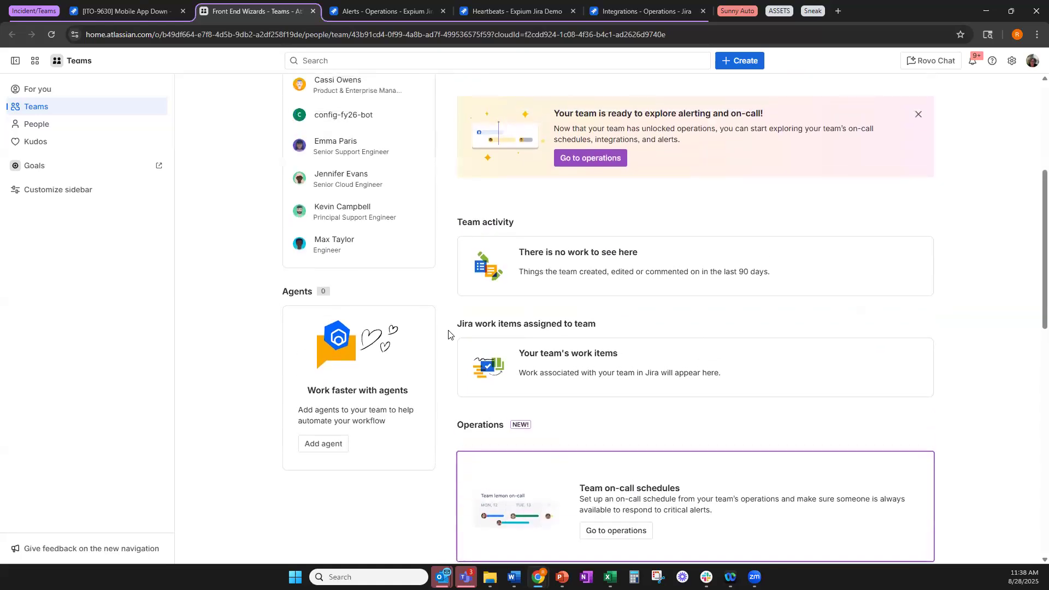
scroll(448, 334, up, 2)
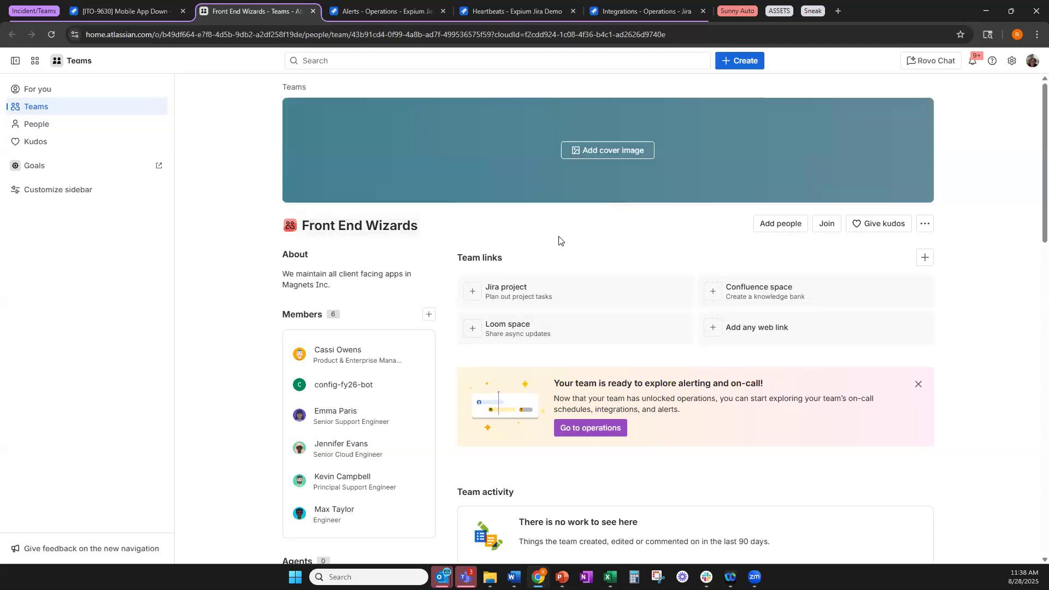
Review the Front End Wizards profile's agents, assigned work items, on-call schedules and contributing projects.
scroll(649, 455, down, 3)
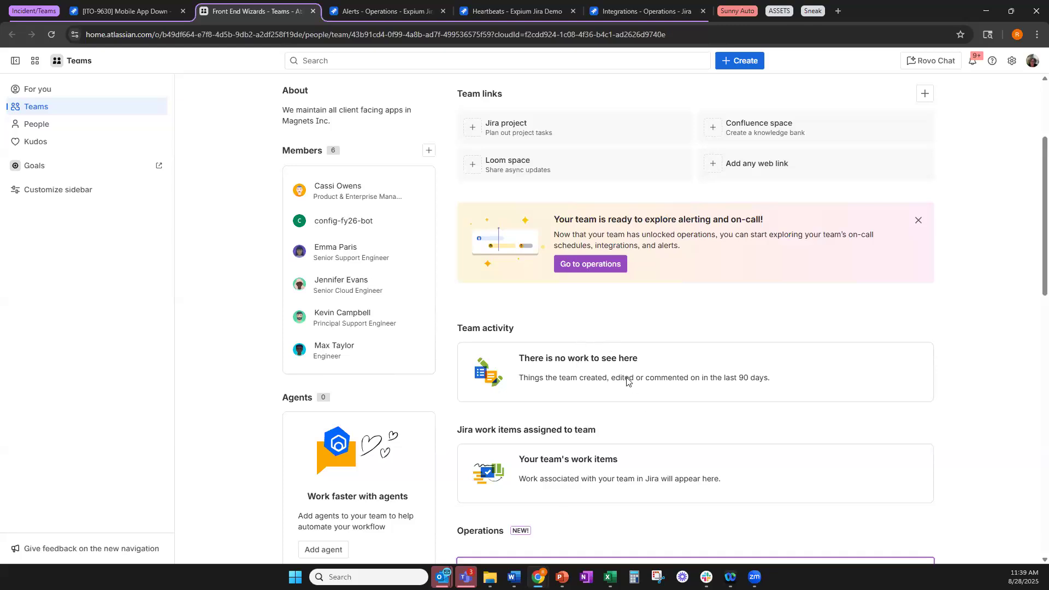
scroll(582, 475, down, 1)
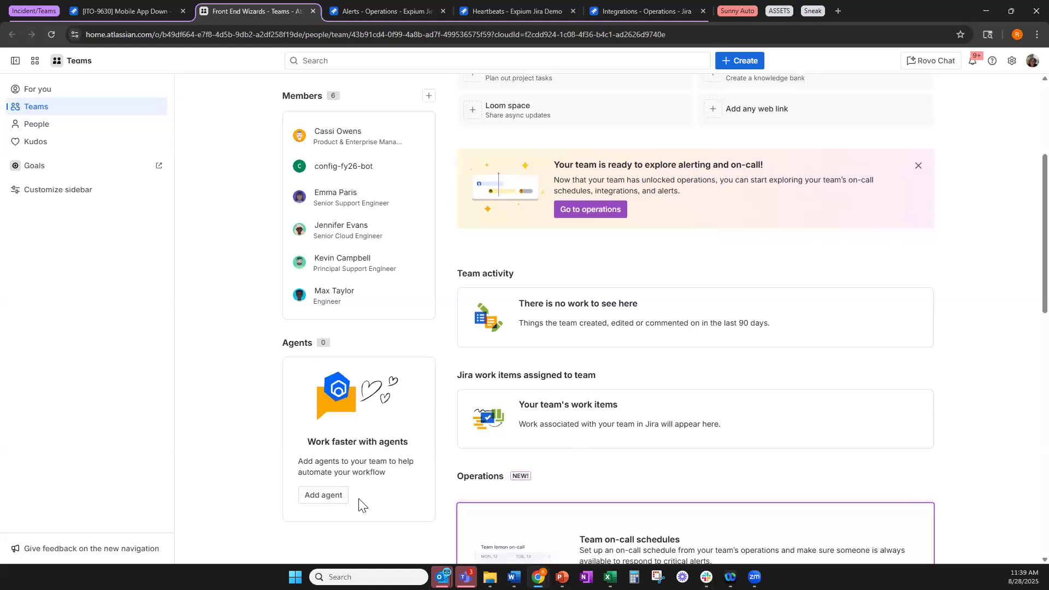
scroll(365, 495, down, 2)
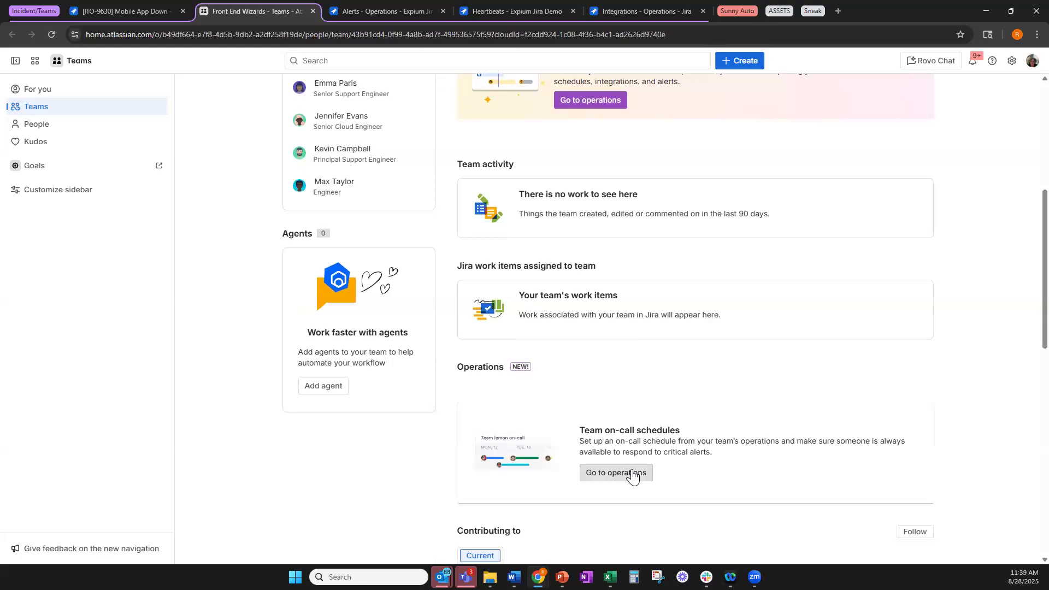
scroll(633, 477, down, 2)
scroll(633, 476, down, 1)
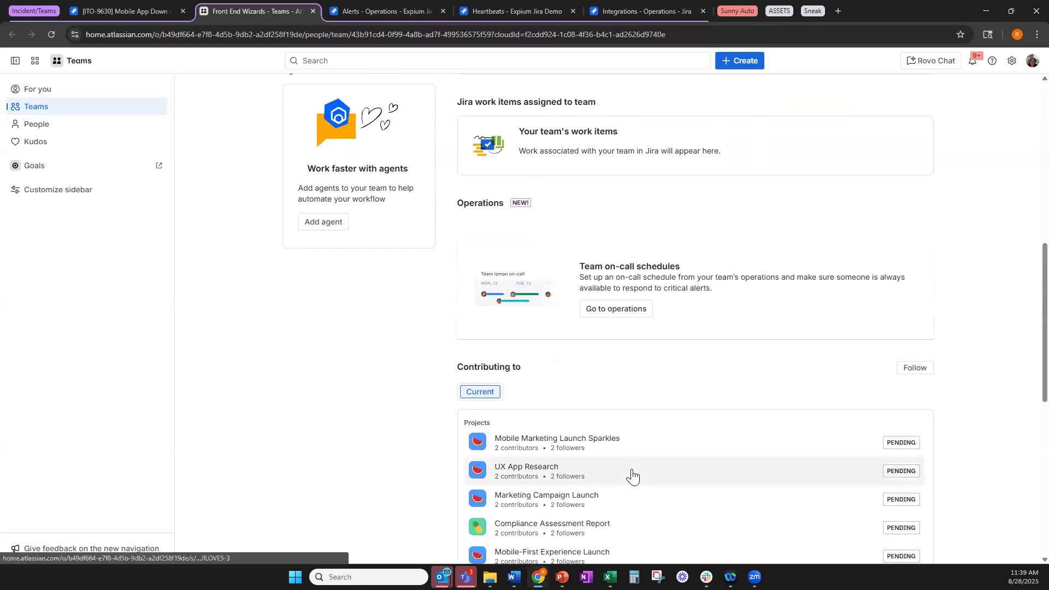
scroll(631, 468, down, 2)
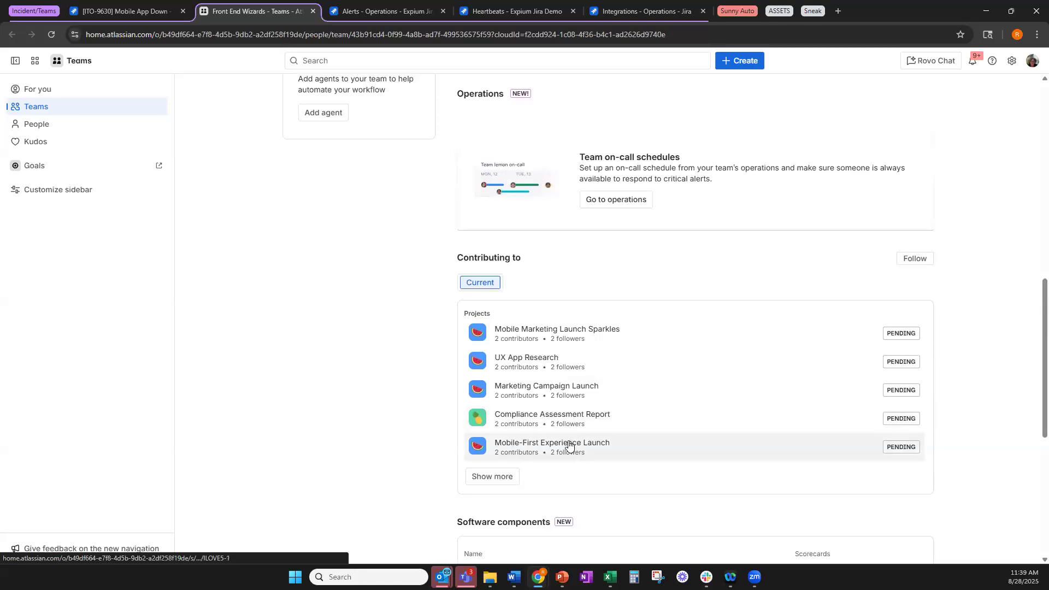
scroll(568, 444, up, 10)
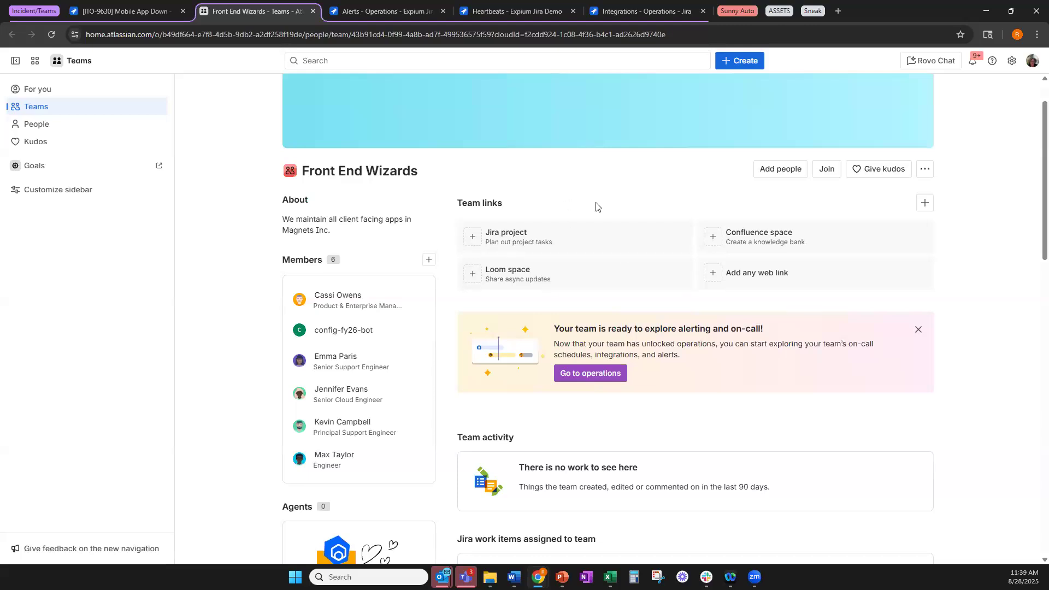
Go to the Front End Wizards operations page in place of the team profile, and open the team's integrations in a separate tab.
click(584, 375)
click(302, 11)
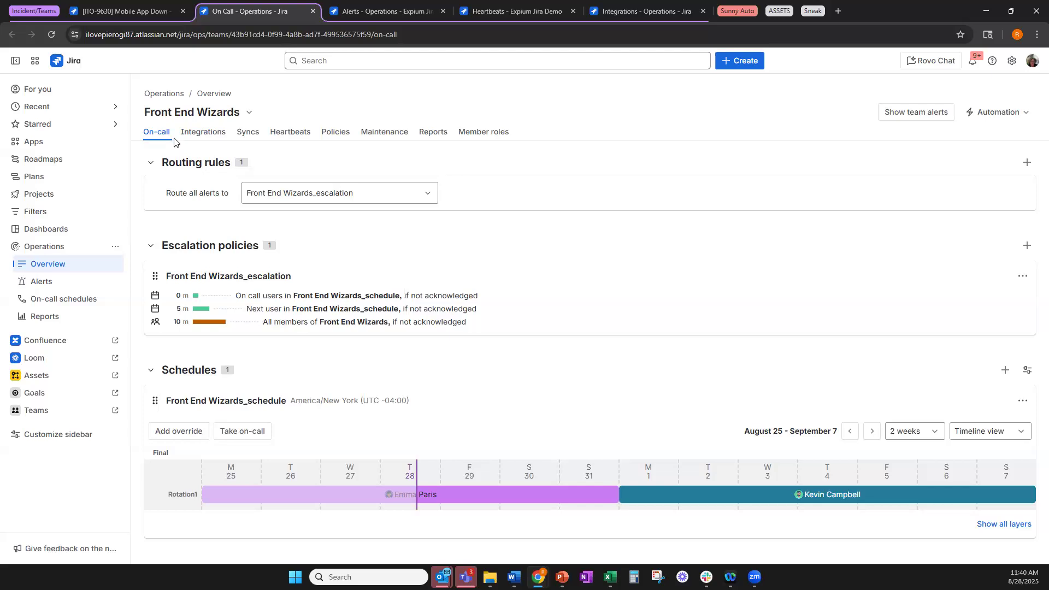
right_click(206, 133)
click(574, 80)
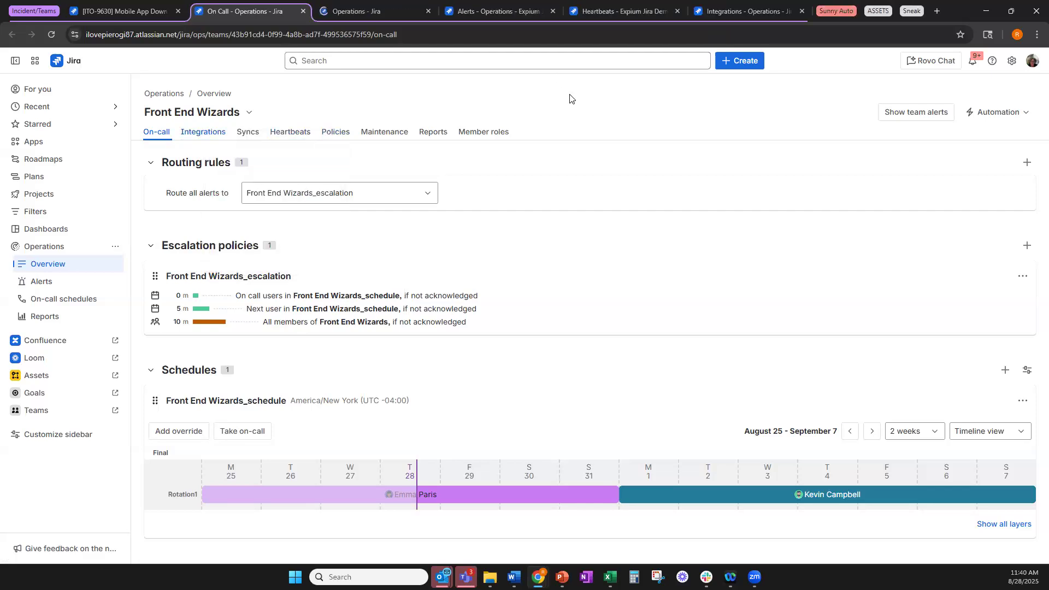
click(368, 12)
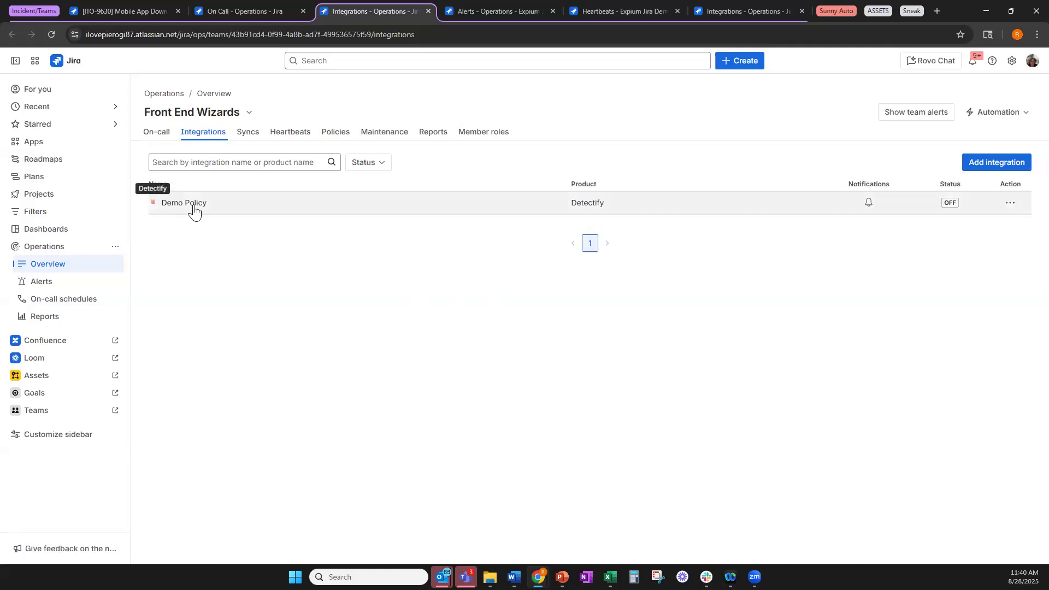
Start adding an integration for the team, browse the available products and choose Datadog.
click(1009, 163)
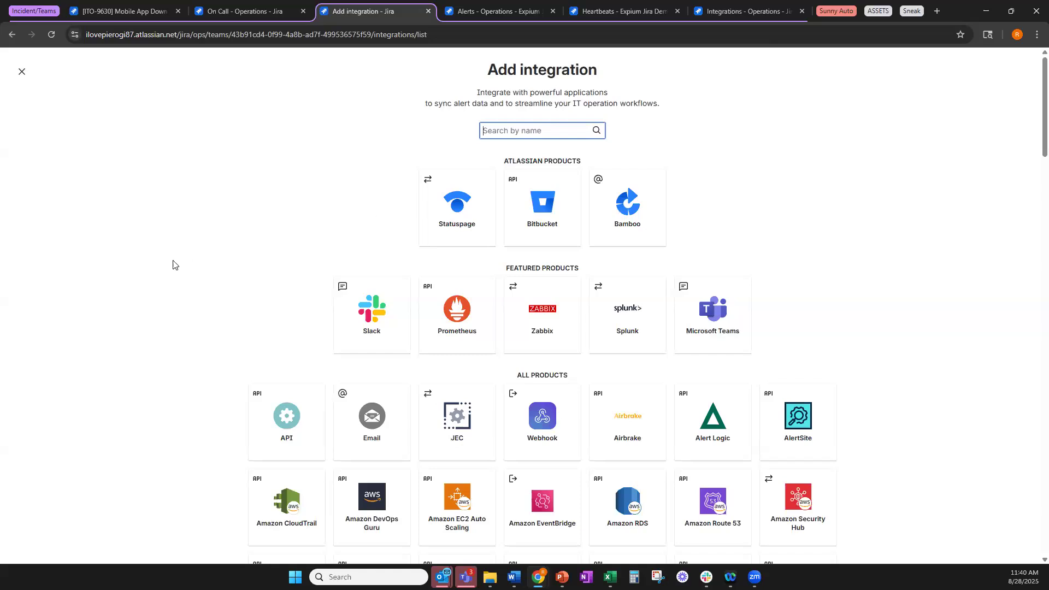
scroll(187, 307, down, 10)
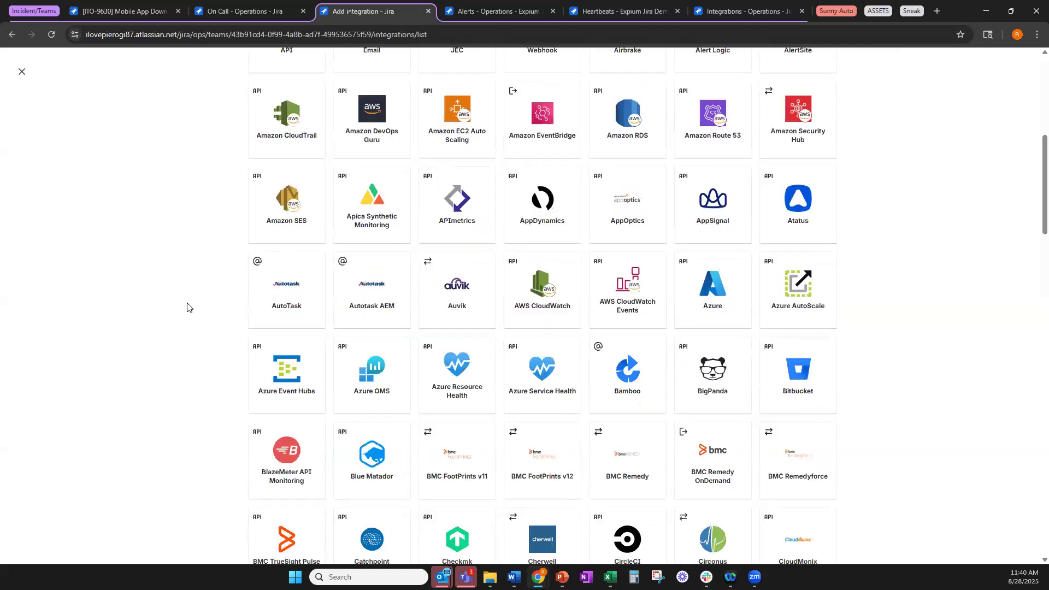
scroll(187, 307, down, 10)
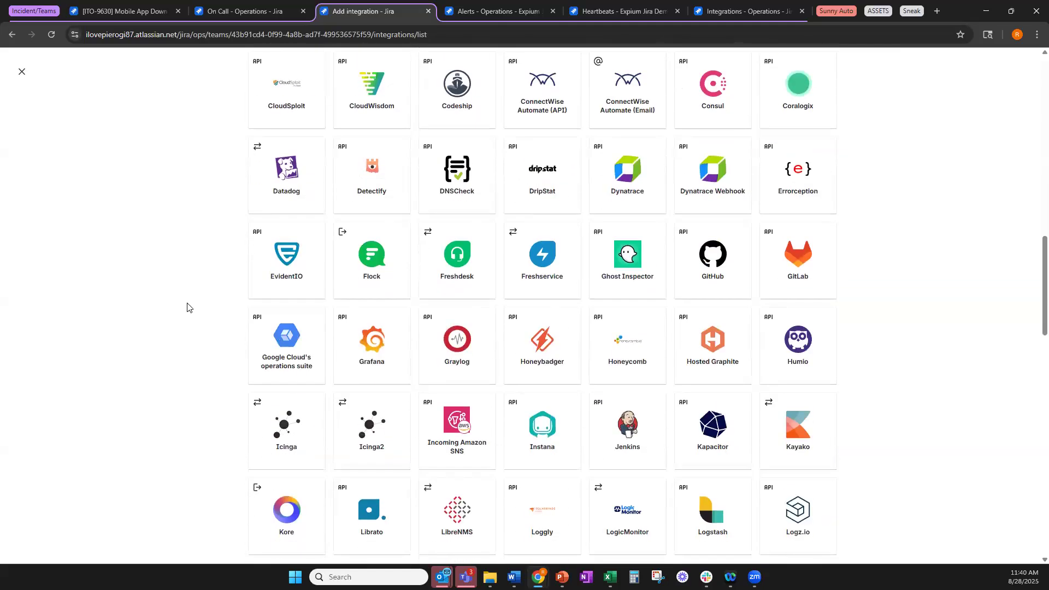
scroll(187, 307, up, 7)
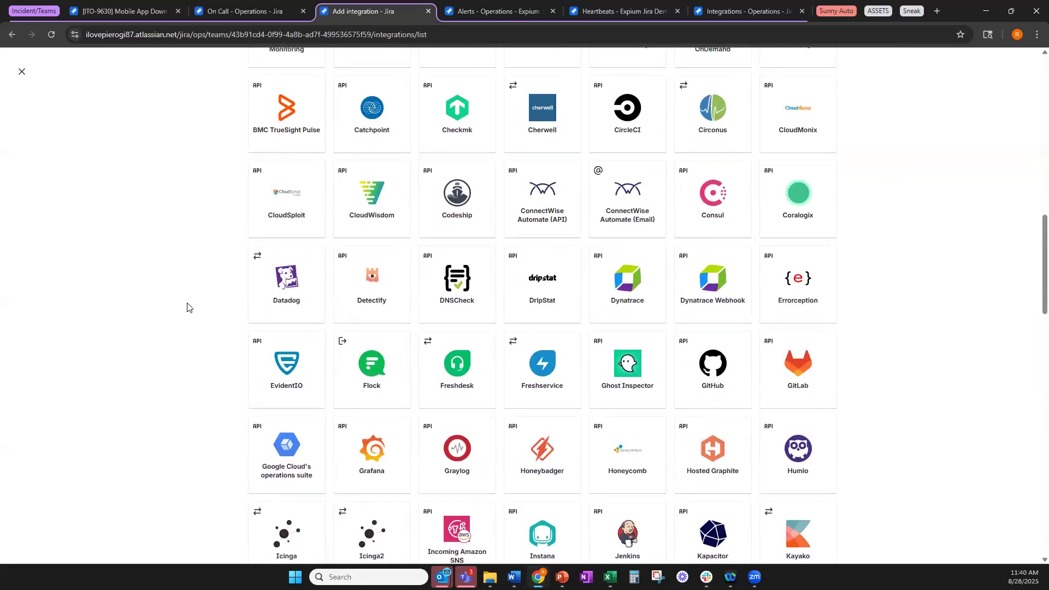
click(288, 275)
Create the Datadog integration with the name new1 for Front End Wizards and expand its configuration steps.
click(478, 136)
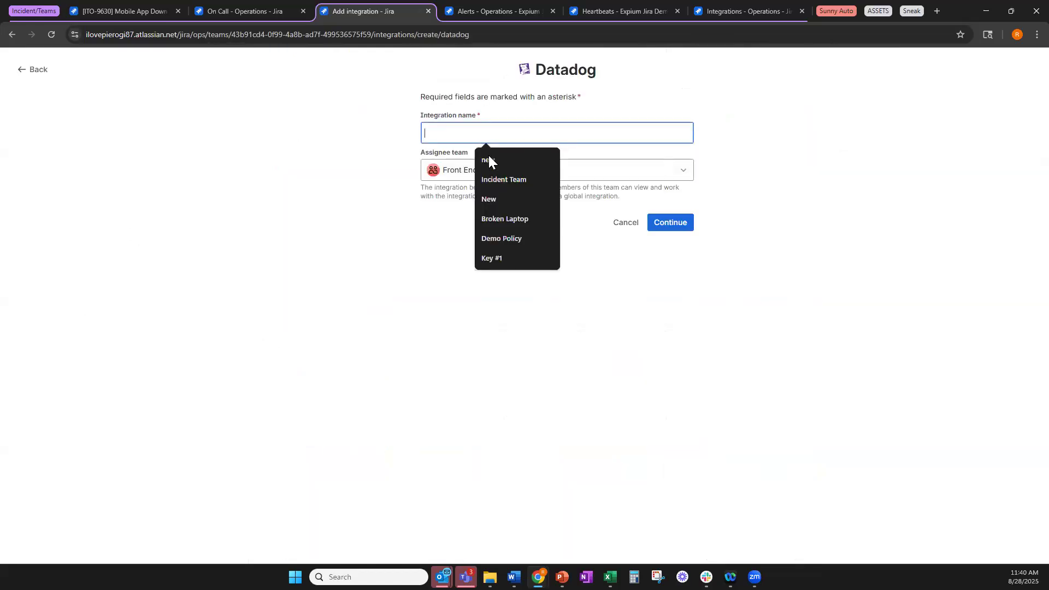
text(new)
click(679, 229)
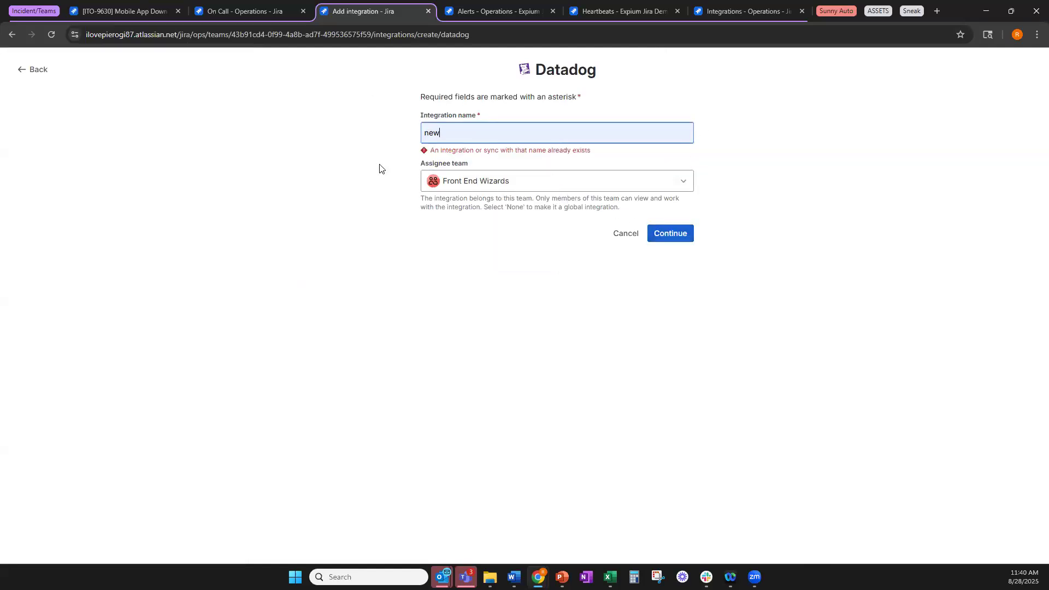
text(1)
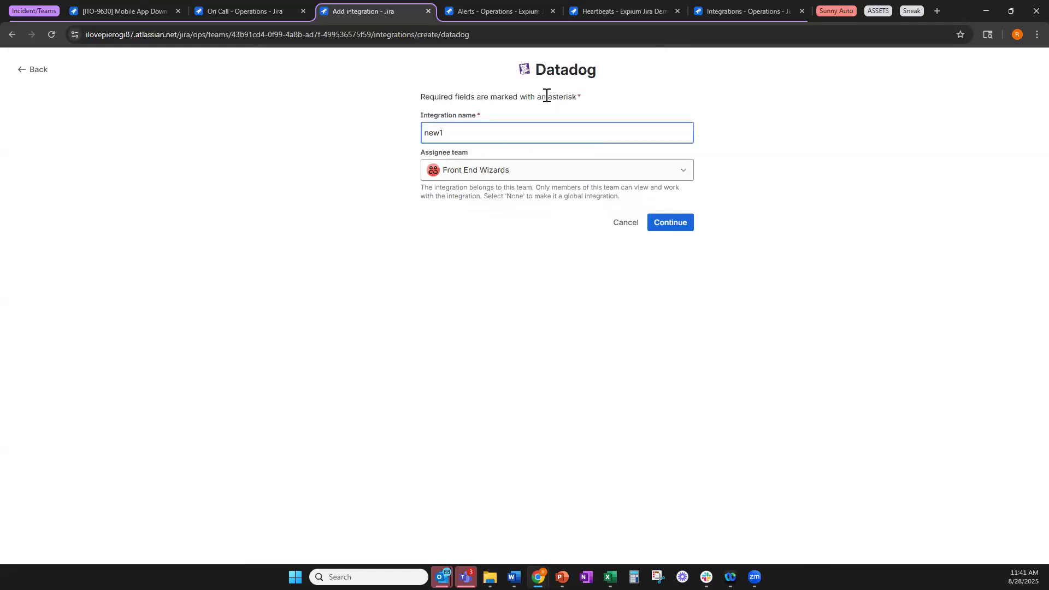
click(654, 224)
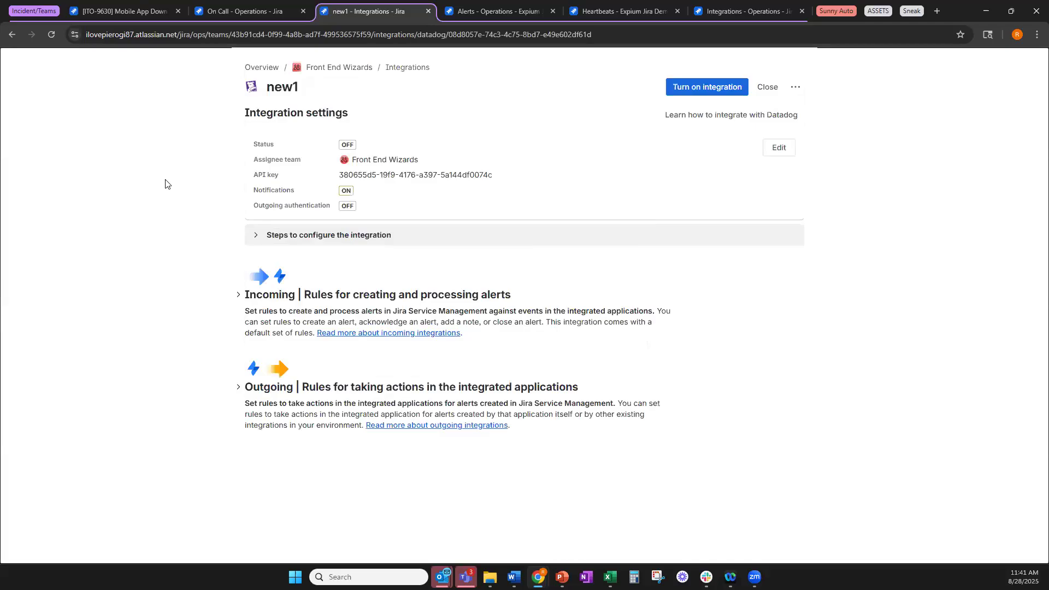
click(253, 236)
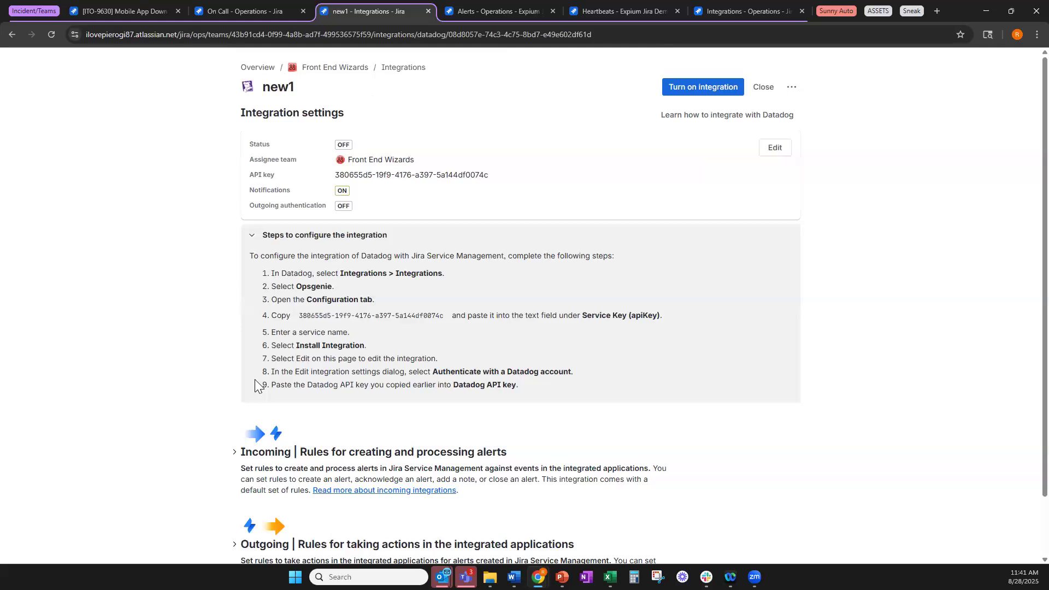
Review the incoming and outgoing rules of the new1 Datadog integration, and return to the team's integrations list.
scroll(189, 356, down, 1)
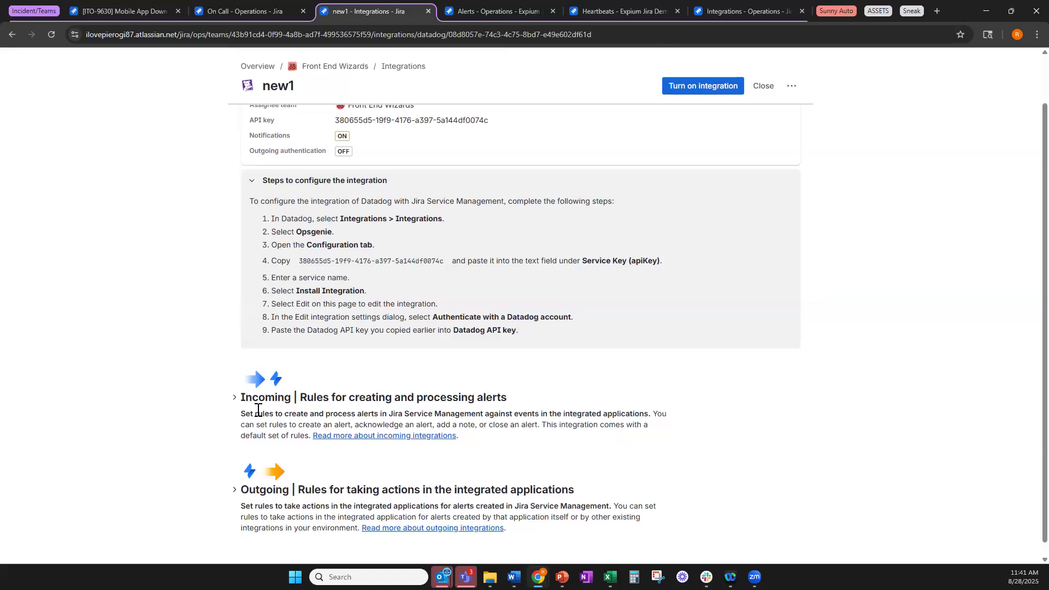
click(236, 403)
scroll(202, 385, down, 2)
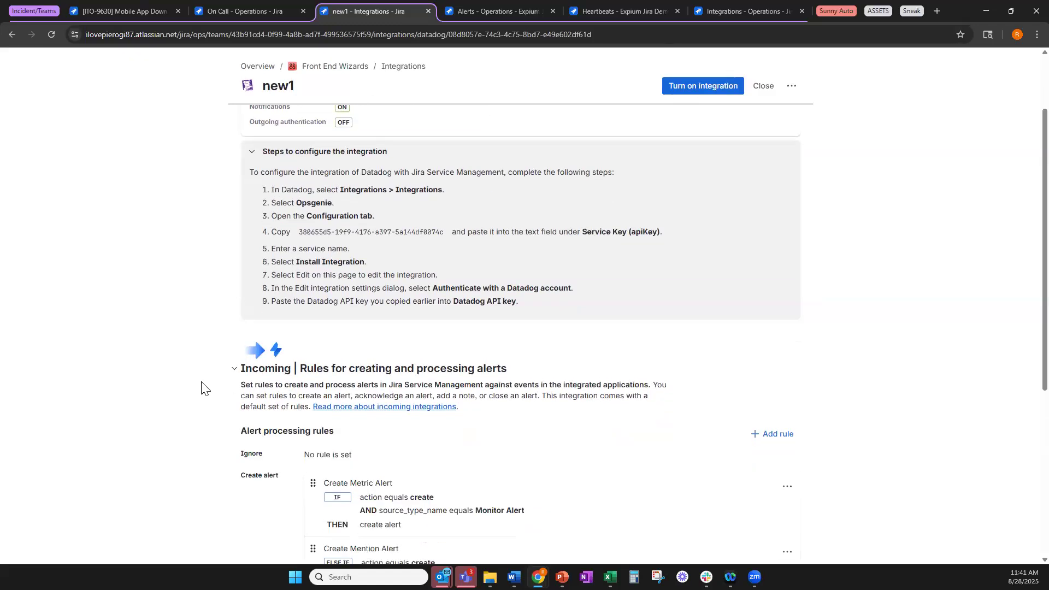
scroll(191, 351, down, 4)
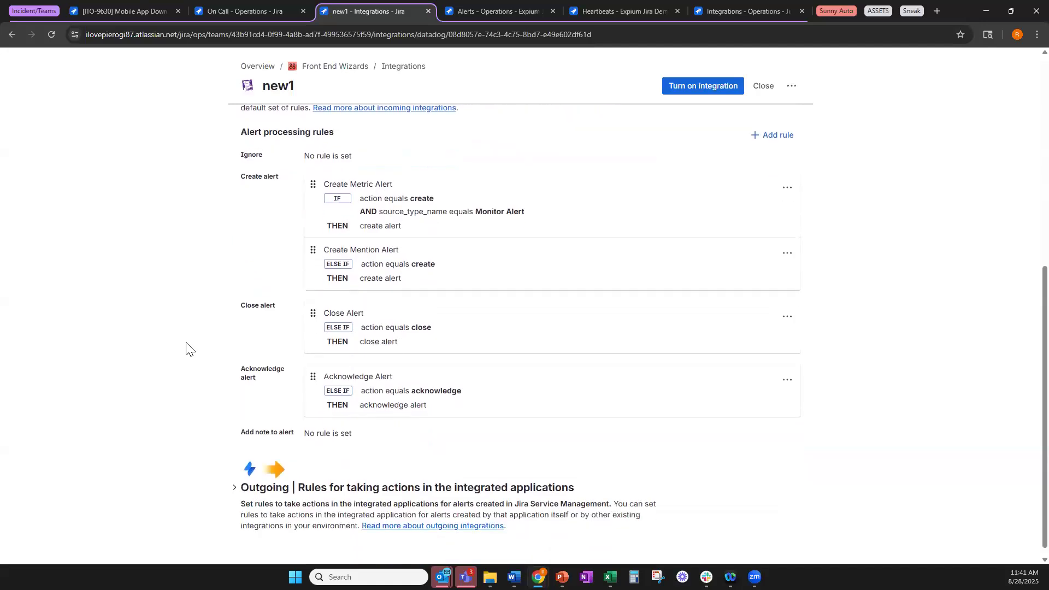
scroll(282, 309, down, 1)
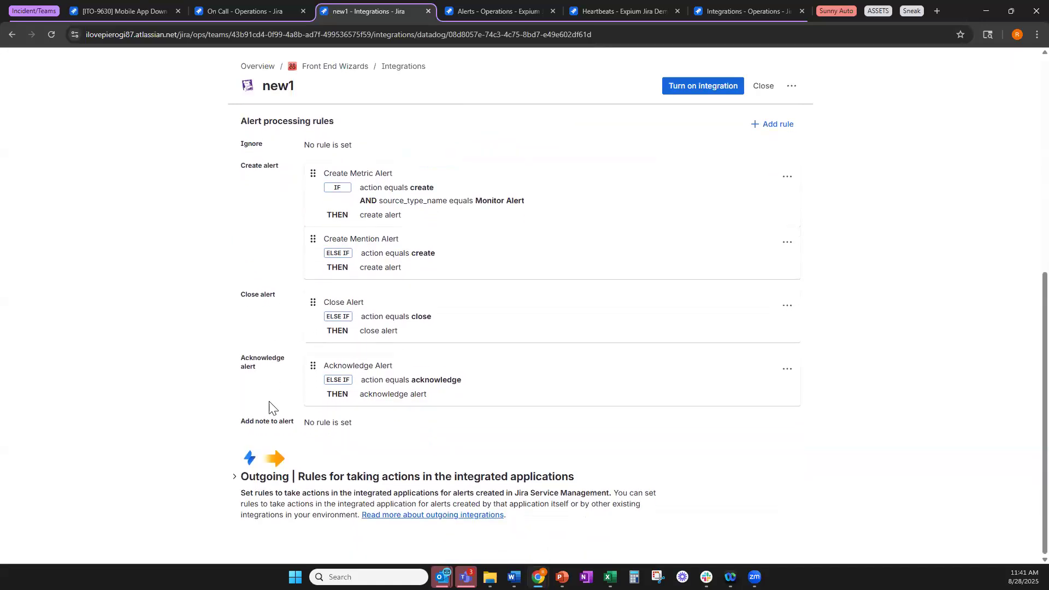
click(234, 477)
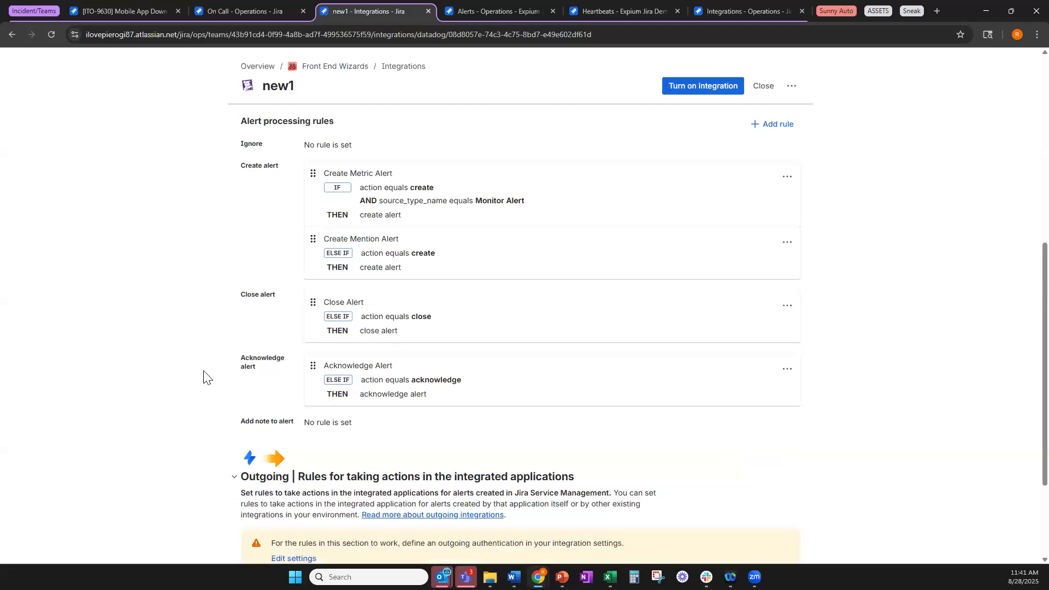
scroll(204, 374, down, 3)
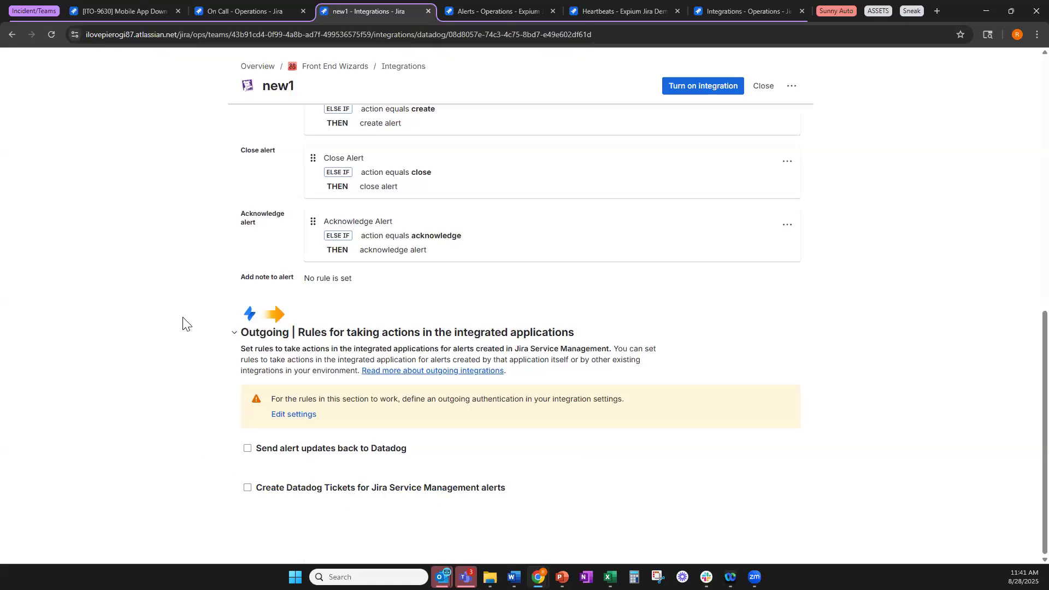
scroll(182, 322, up, 6)
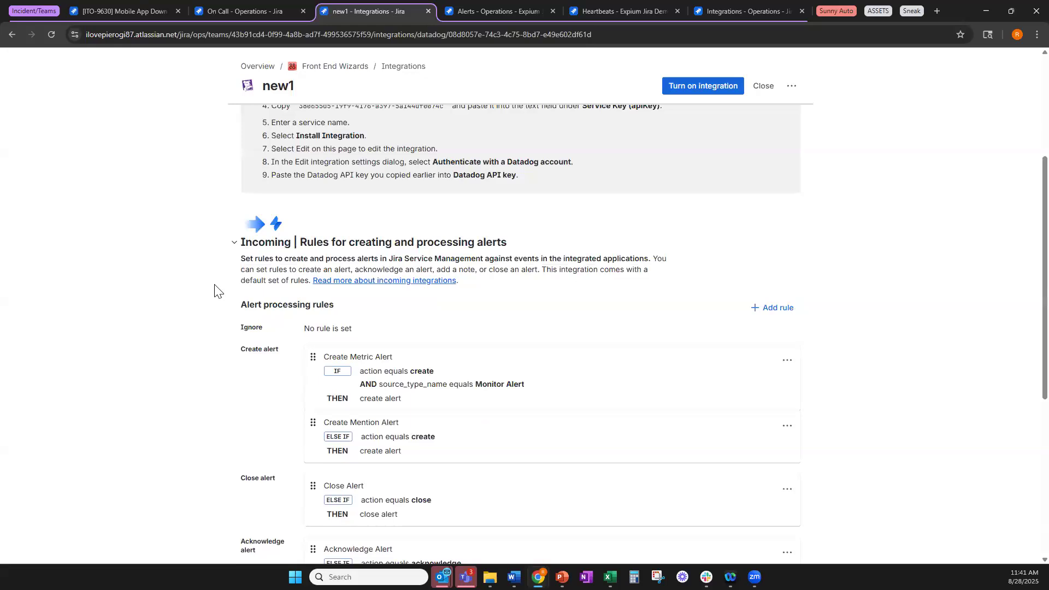
scroll(216, 290, up, 4)
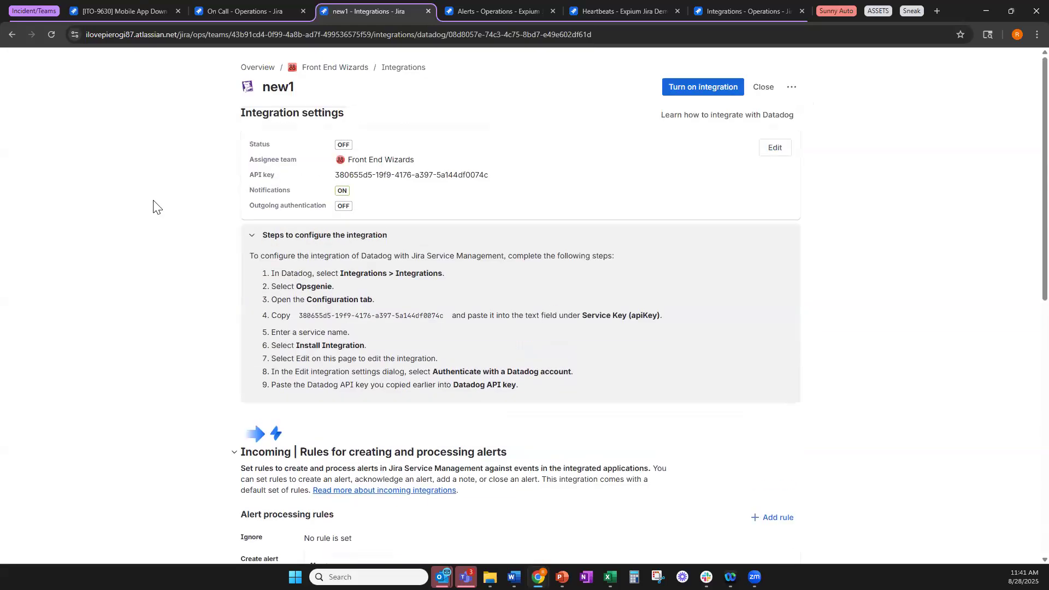
click(764, 87)
click(598, 158)
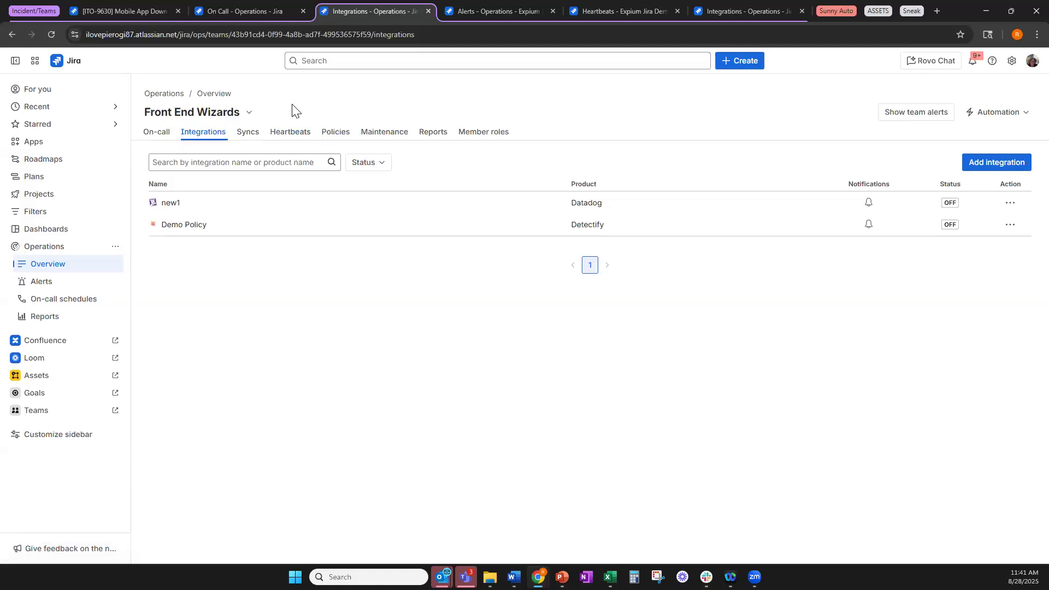
Look at the heartbeat creation form for Front End Wizards and leave it without creating a heartbeat.
click(280, 138)
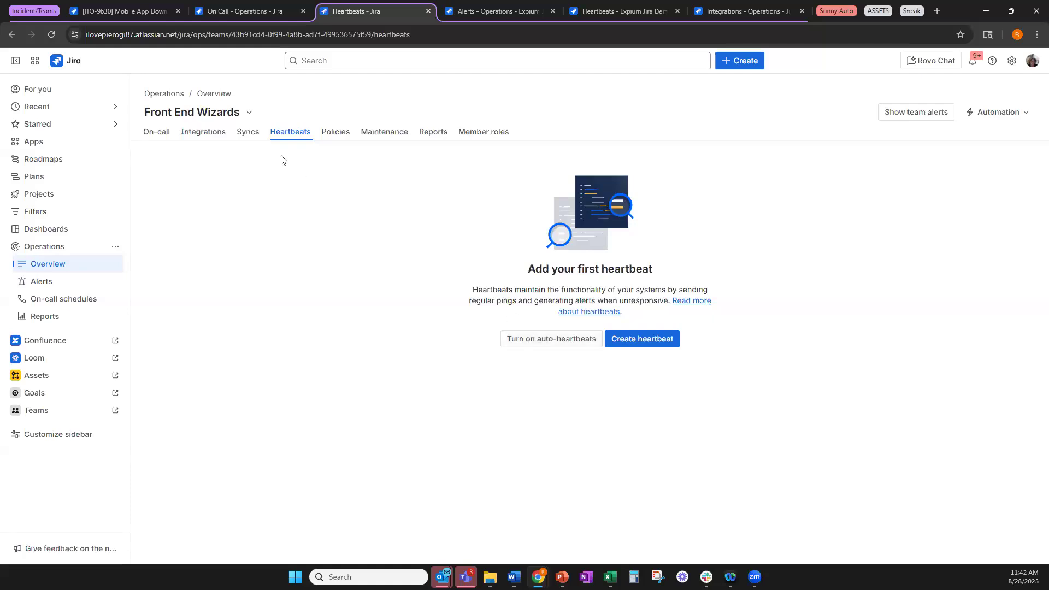
click(641, 344)
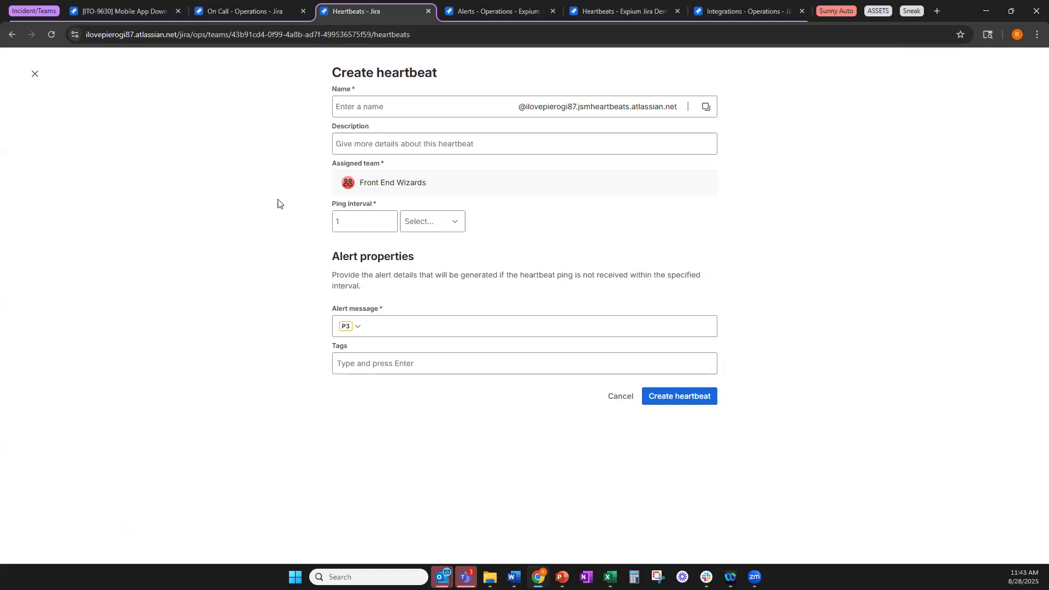
click(33, 74)
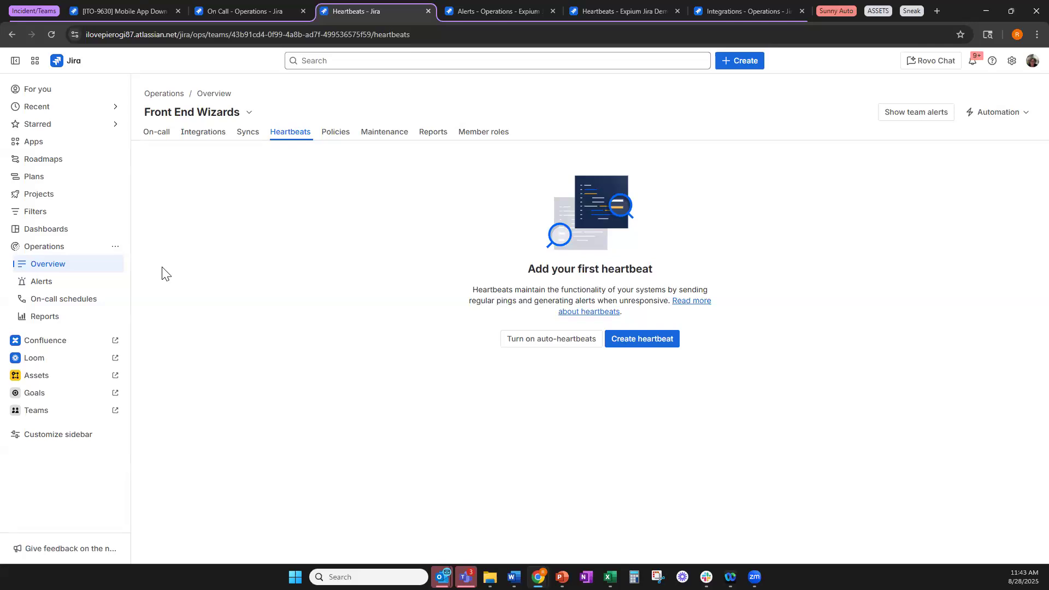
Look through the available operations reports and return to the operations overview.
click(44, 316)
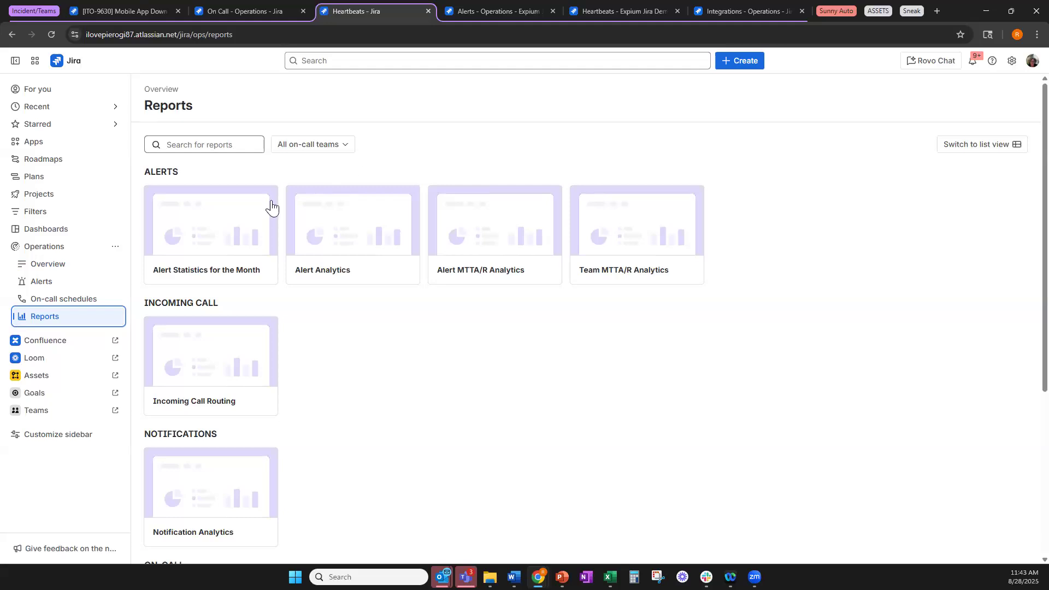
scroll(344, 343, down, 2)
scroll(344, 343, down, 3)
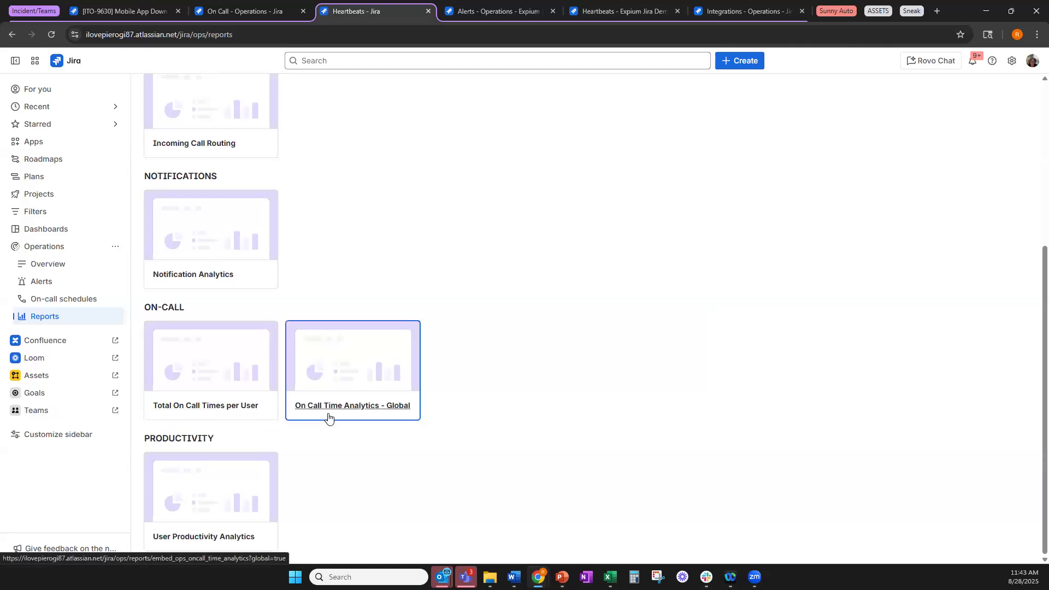
scroll(325, 382, up, 5)
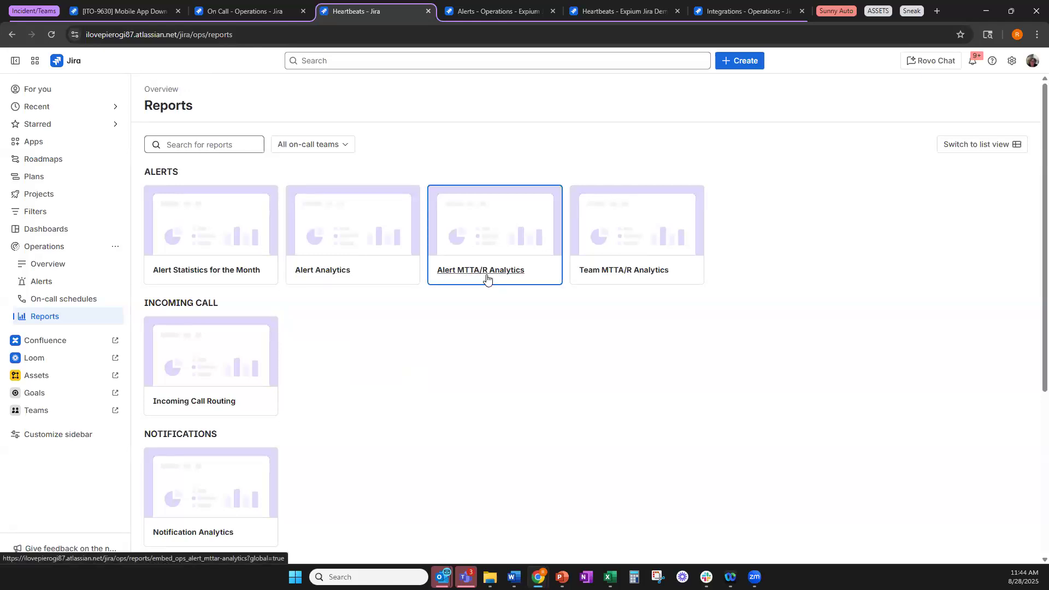
scroll(446, 330, down, 1)
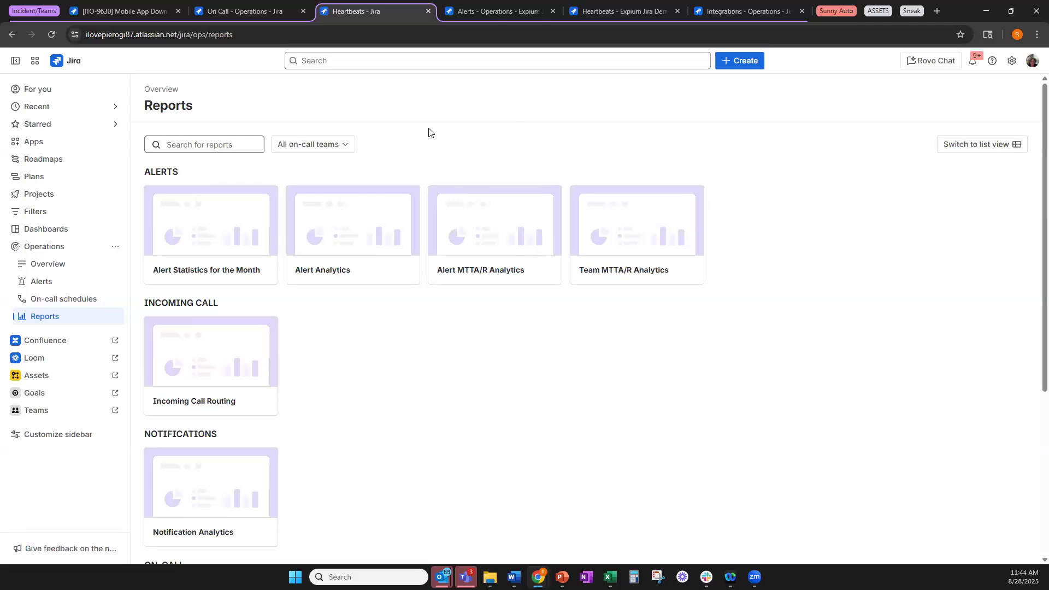
click(51, 265)
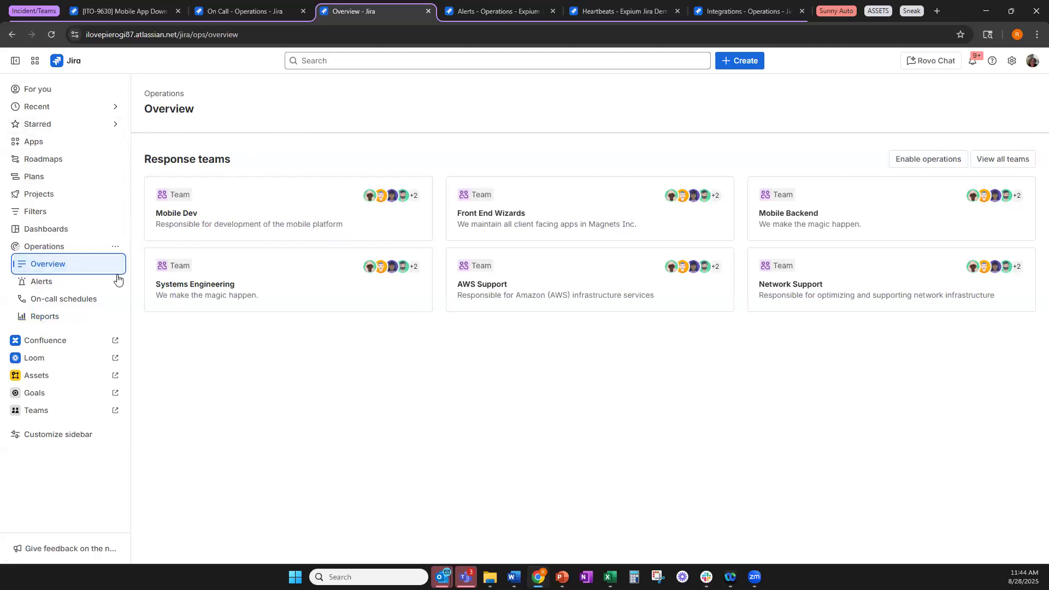
click(306, 121)
Return to the Mobile App Down incident and view its available status transitions without changing the status.
click(112, 9)
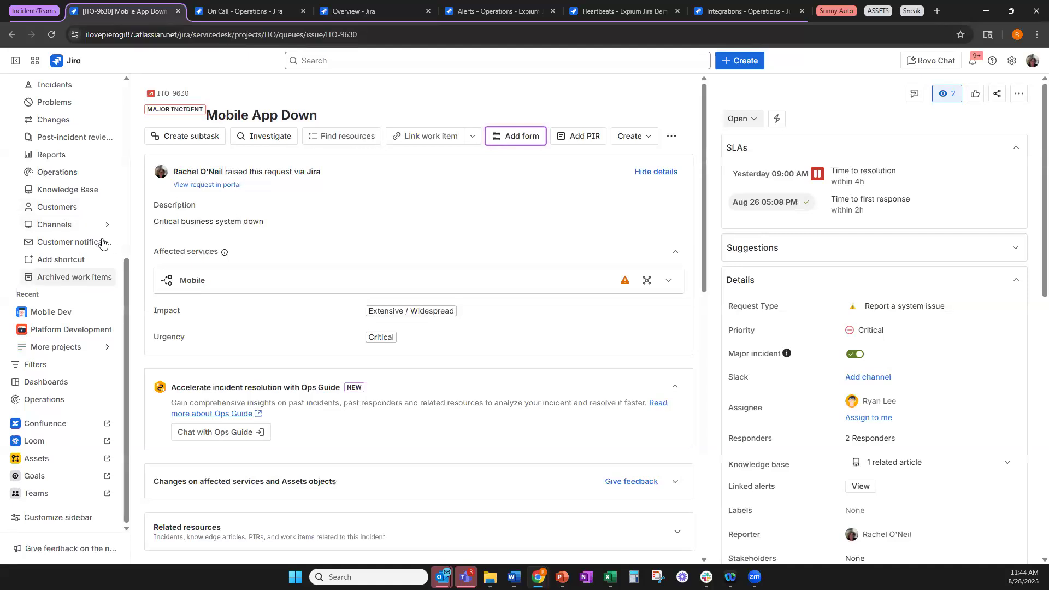
scroll(102, 242, up, 5)
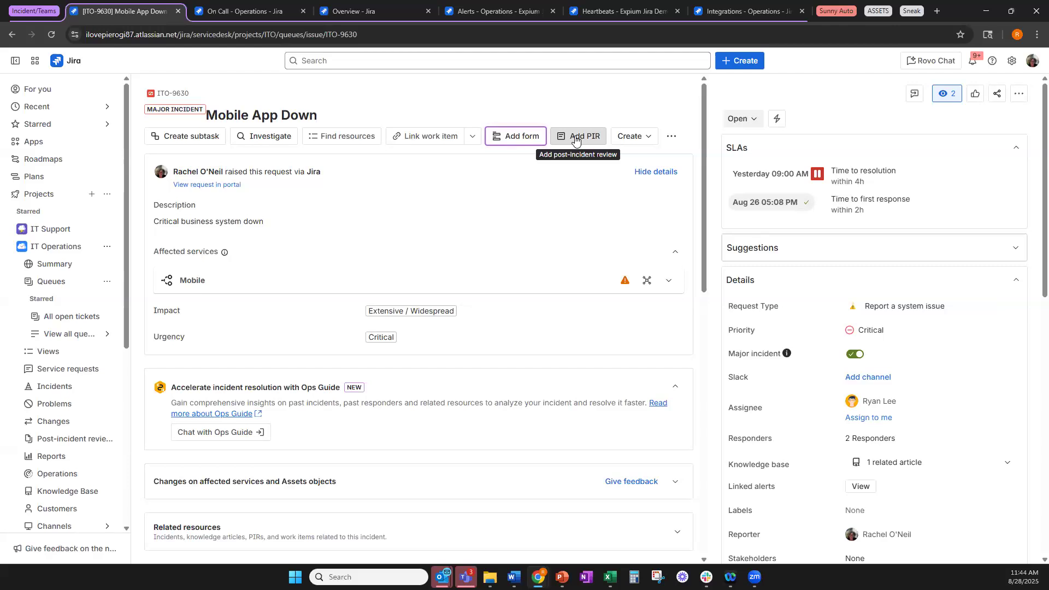
click(753, 120)
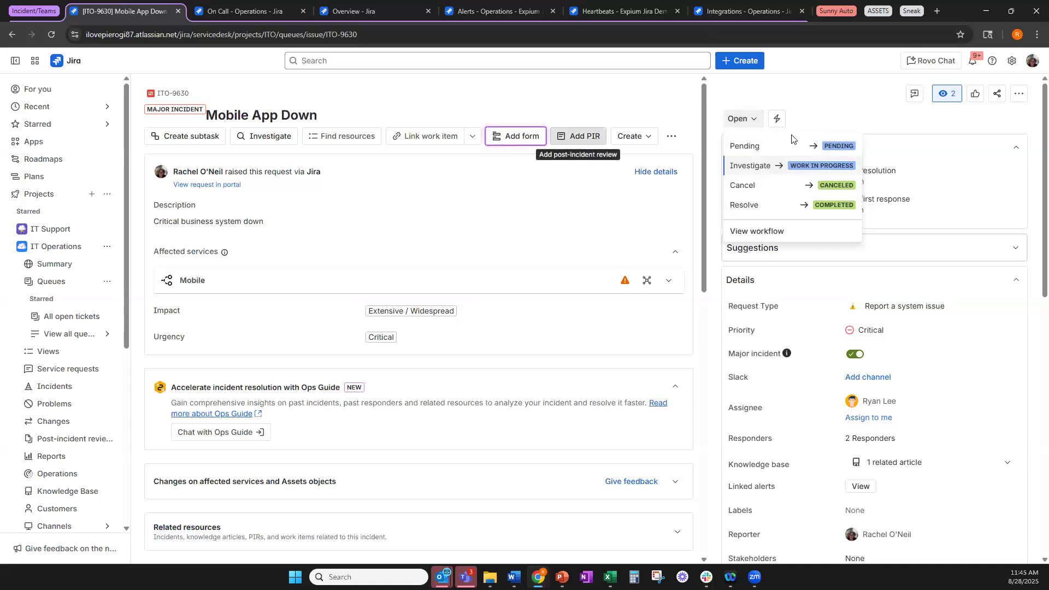
key(Down)
key(Down)
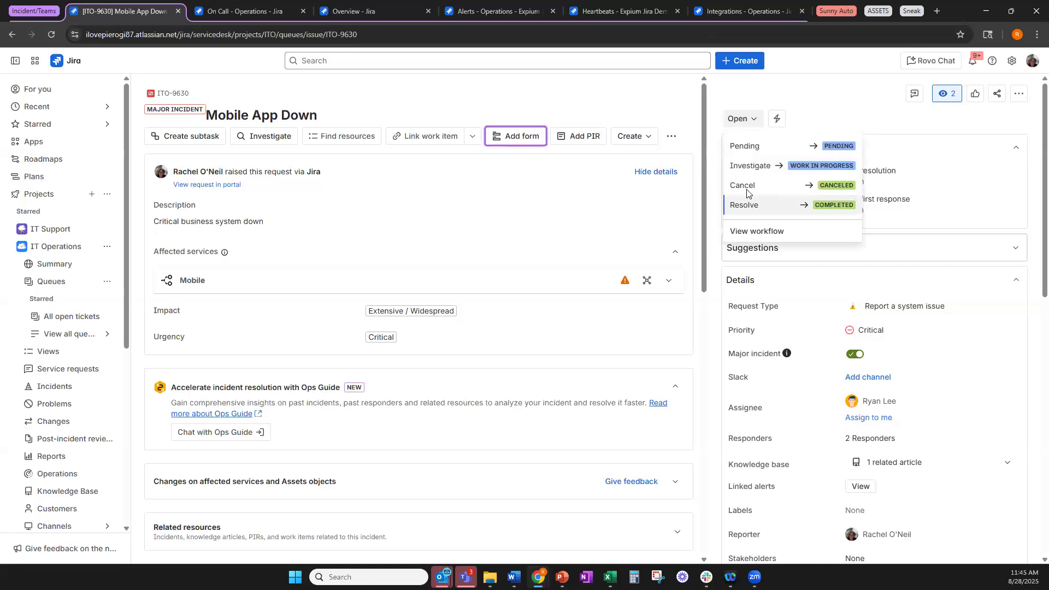
click(372, 97)
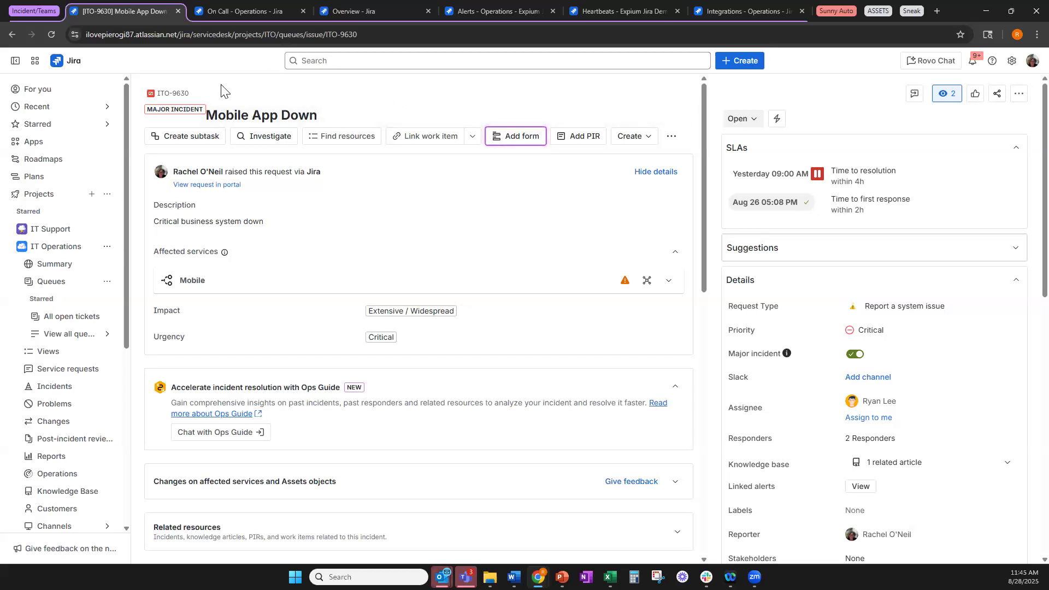
Open the investigation of the Mobile App Down incident to examine deployments for its affected service, and close it.
mouse_move(174, 112)
click(290, 137)
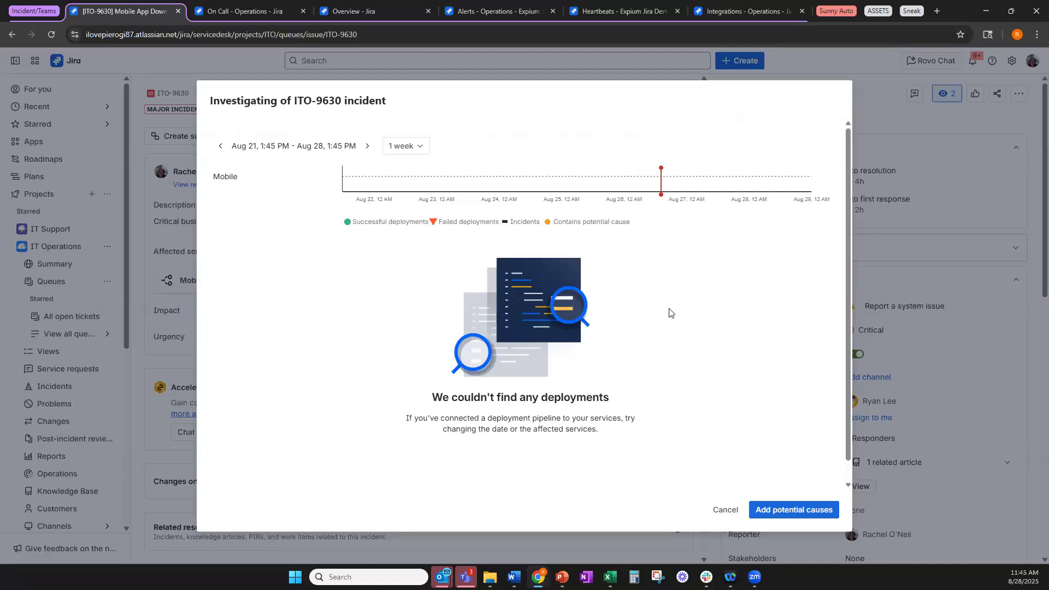
click(767, 516)
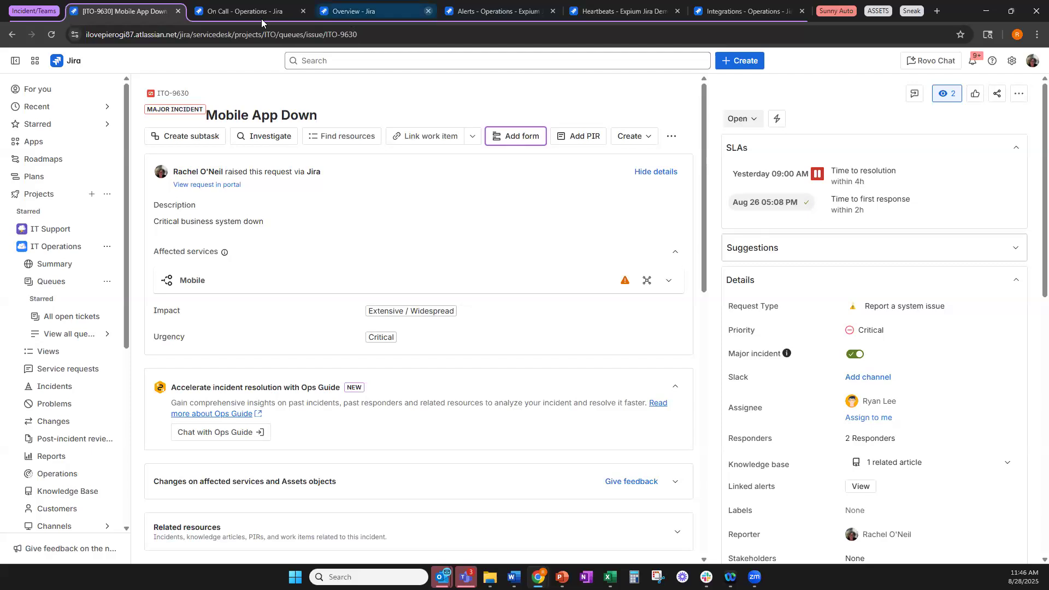
Check the Front End Wizards on-call setup and return to the Mobile App Down incident's details.
click(246, 11)
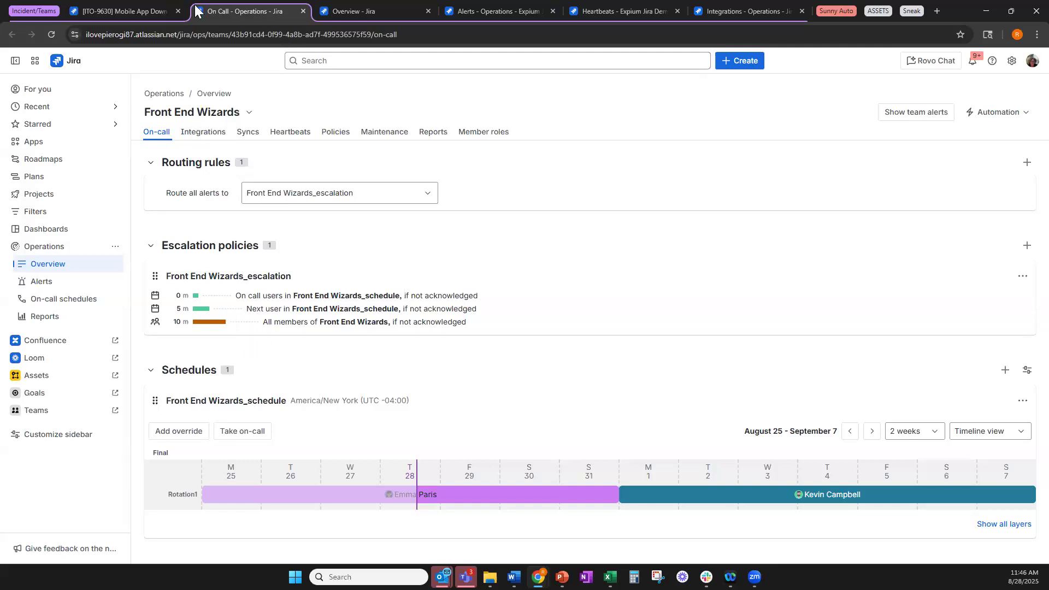
click(133, 15)
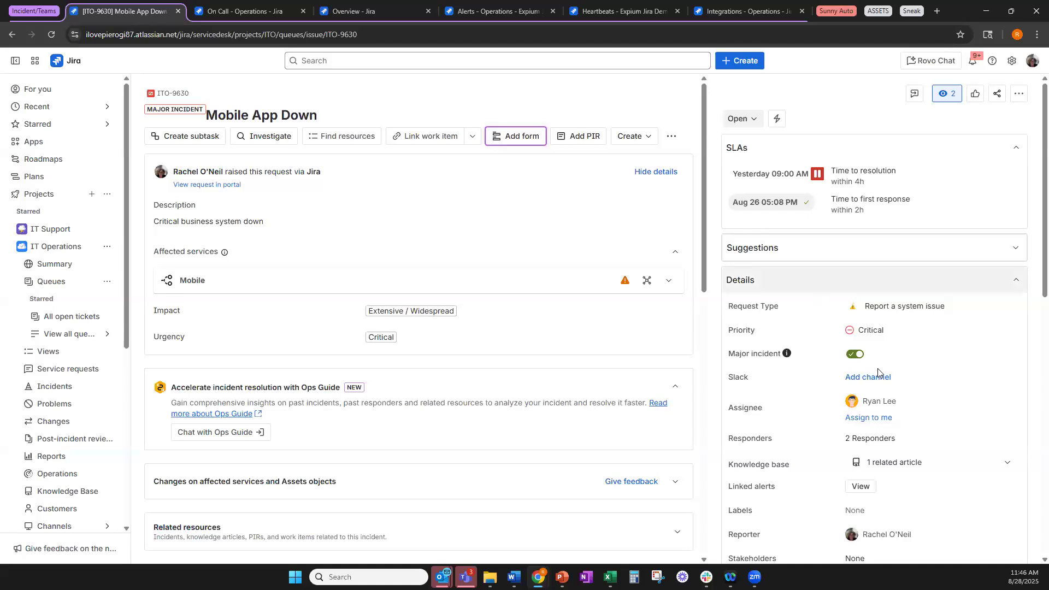
mouse_move(796, 360)
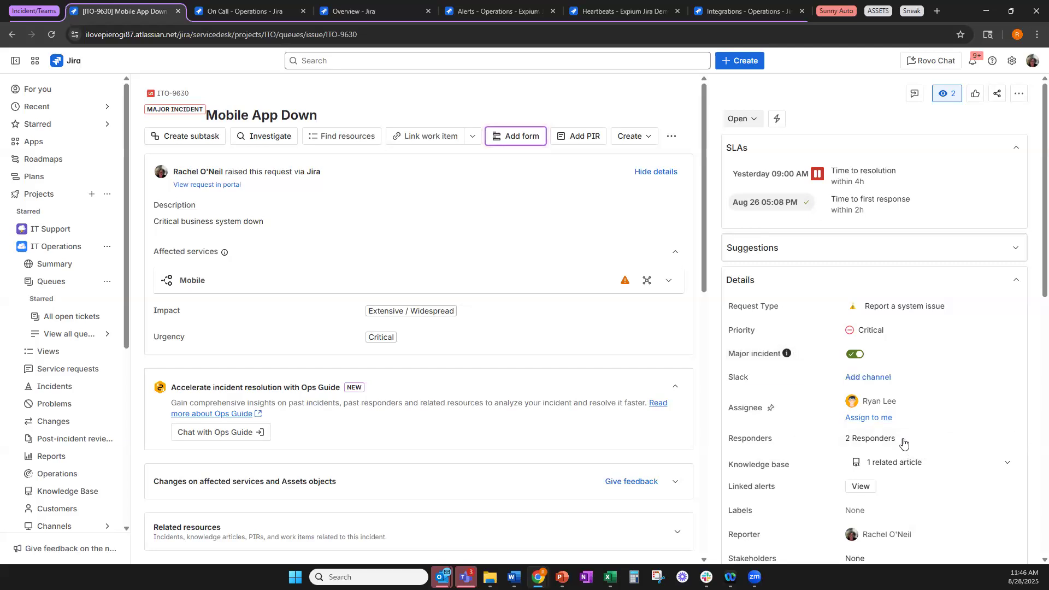
Expand the incident's suggestions and dismiss the suggestion to create a problem ticket.
scroll(904, 442, down, 2)
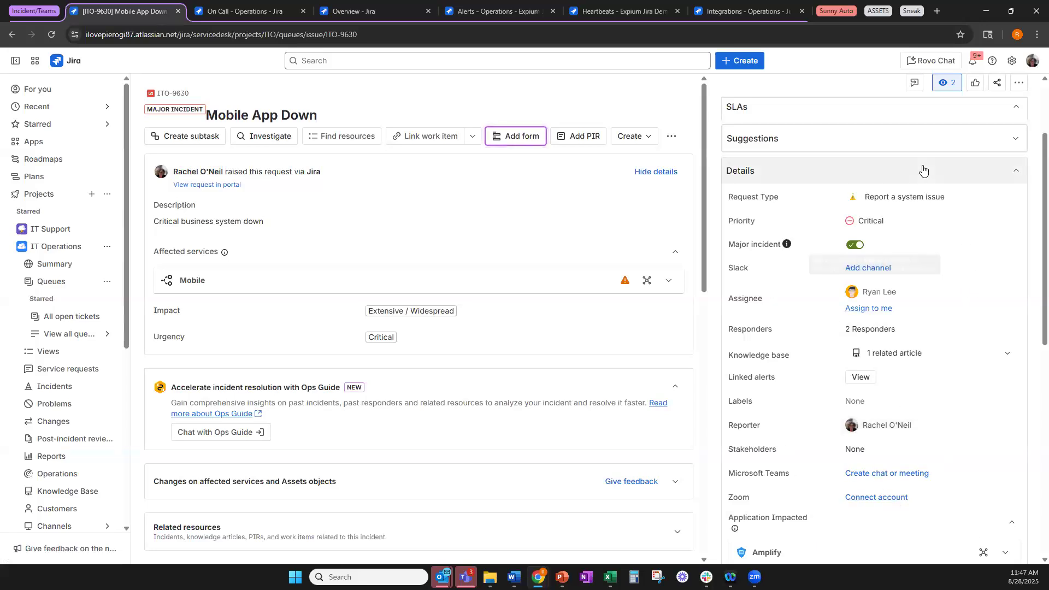
click(991, 257)
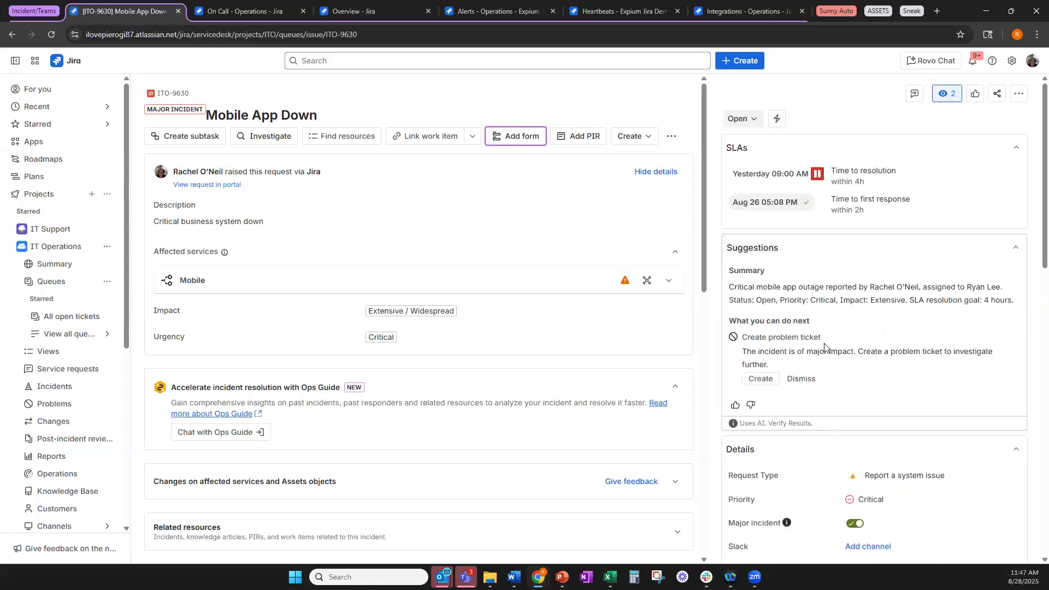
click(800, 379)
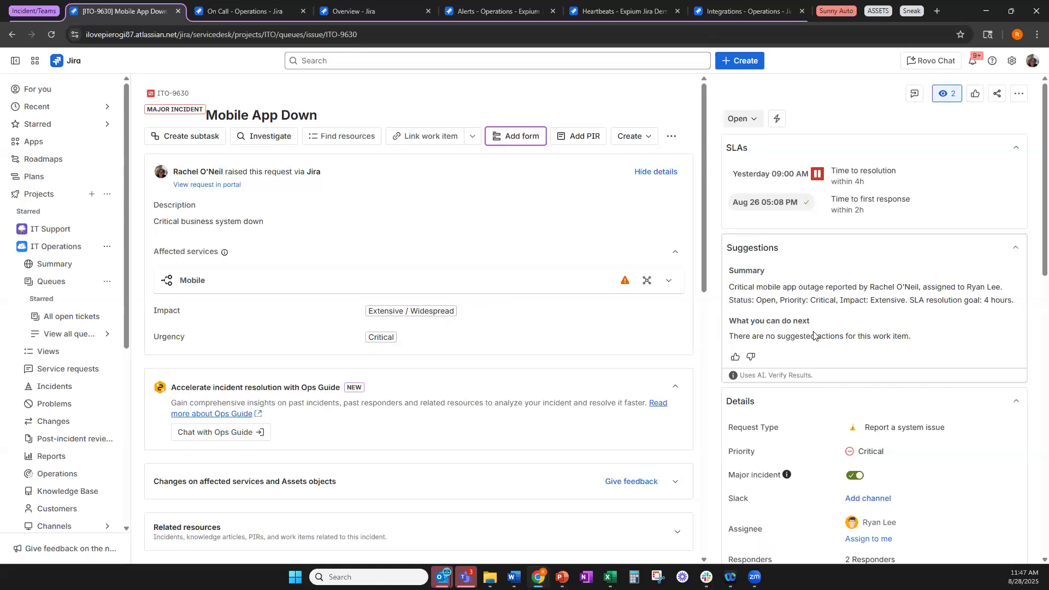
Expand the incident's IT Ops: System down SOP playbook and review its steps.
scroll(868, 450, down, 3)
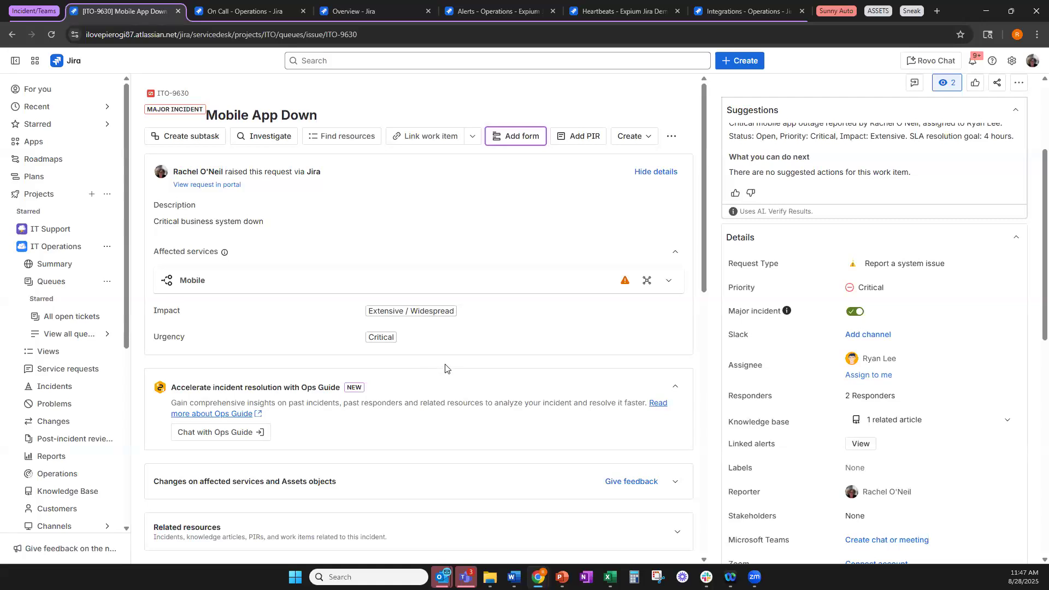
scroll(437, 371, down, 4)
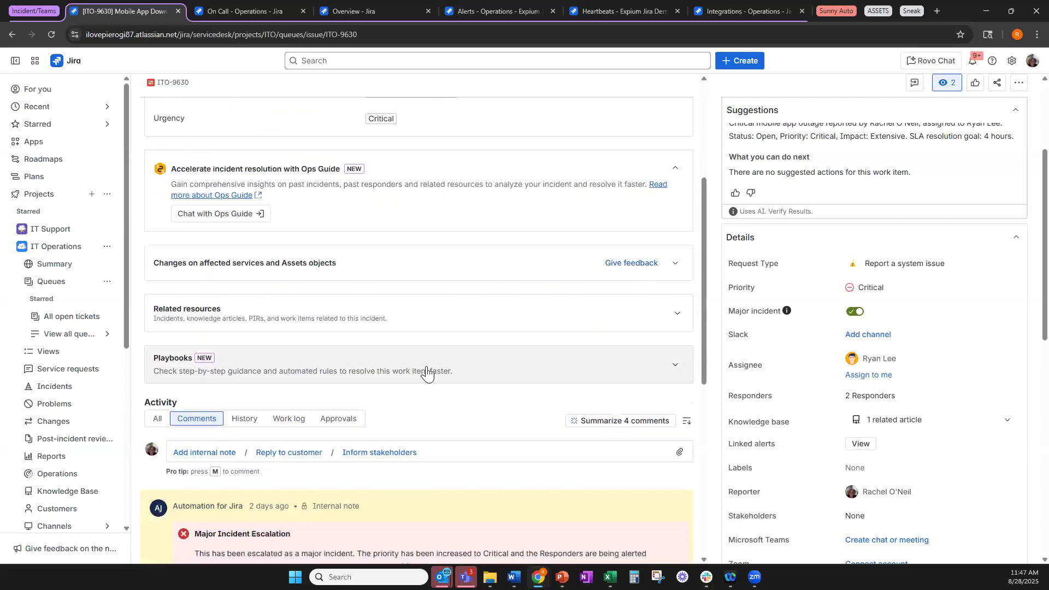
click(427, 374)
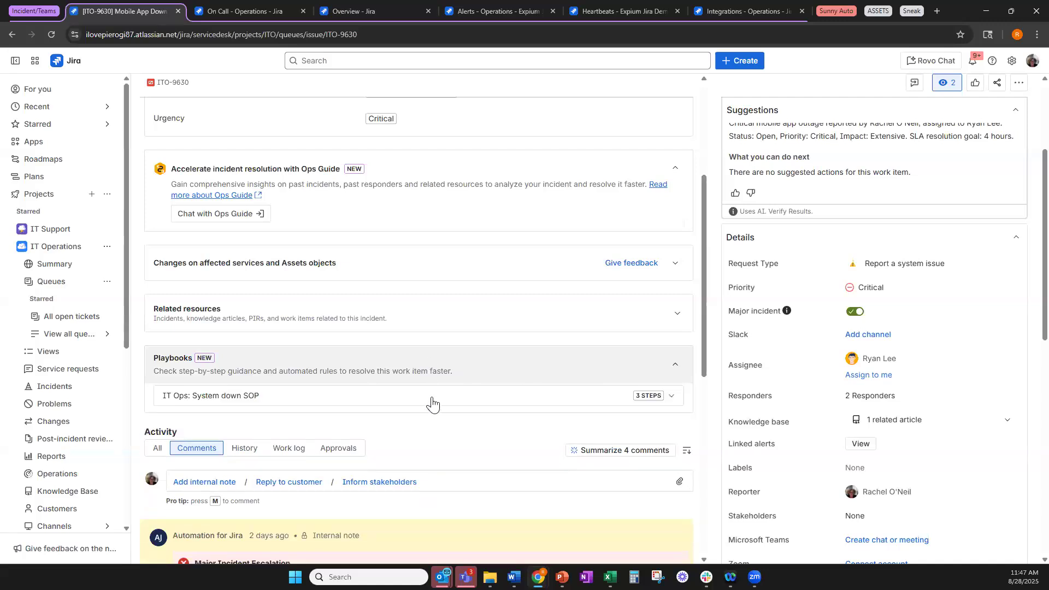
click(433, 396)
scroll(432, 395, down, 2)
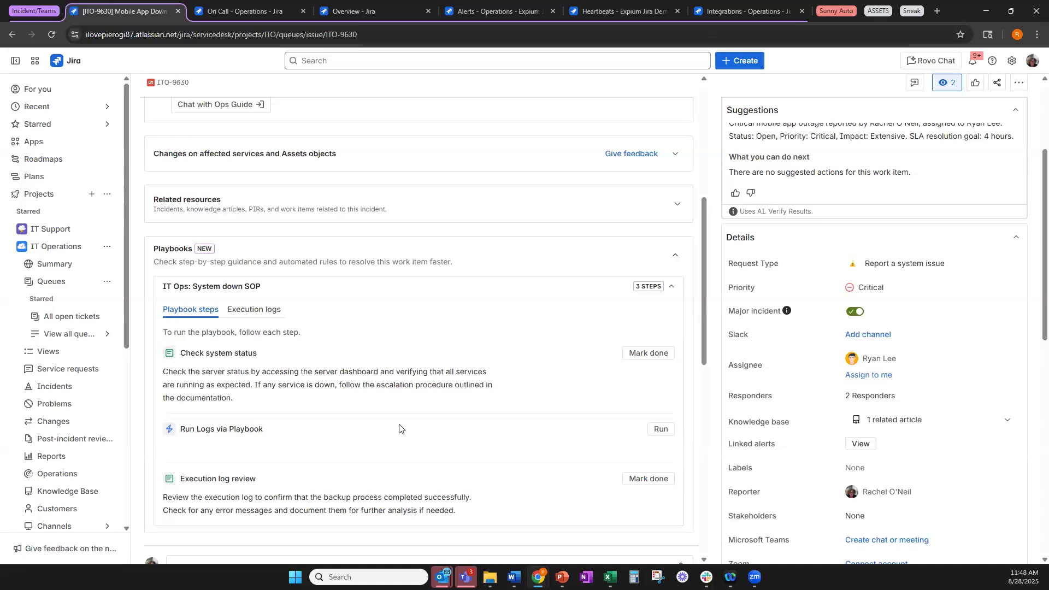
scroll(391, 427, down, 3)
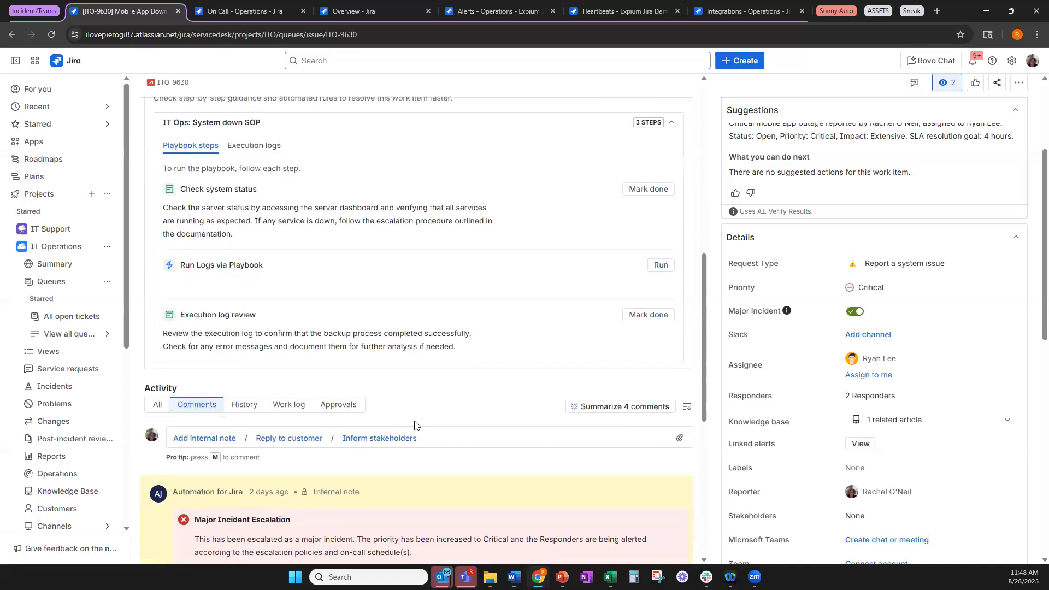
Mark the Check system status step of the System down SOP playbook as done and check the playbook's execution logs.
click(266, 146)
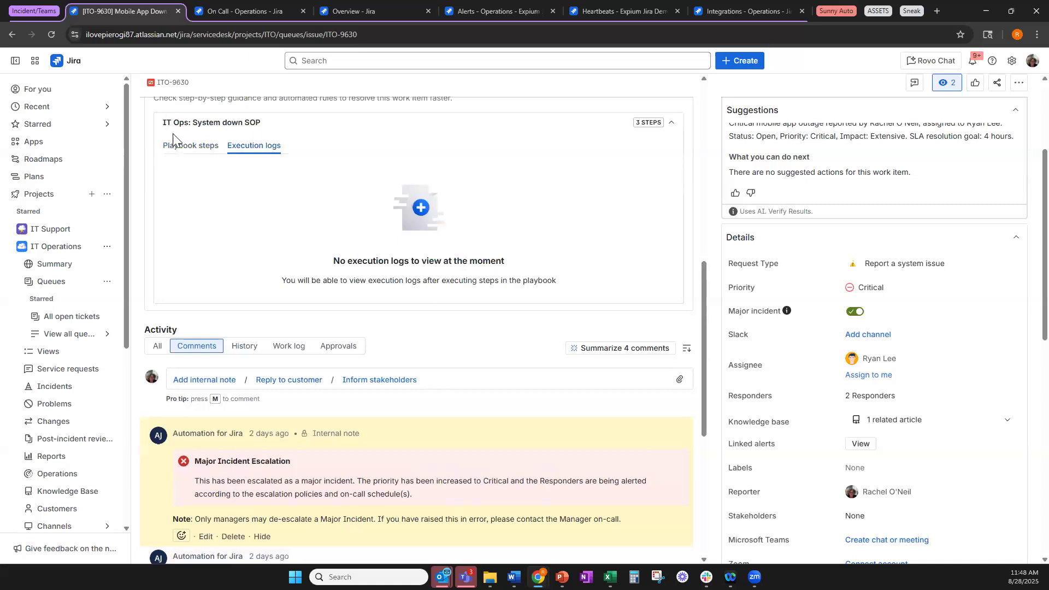
click(186, 146)
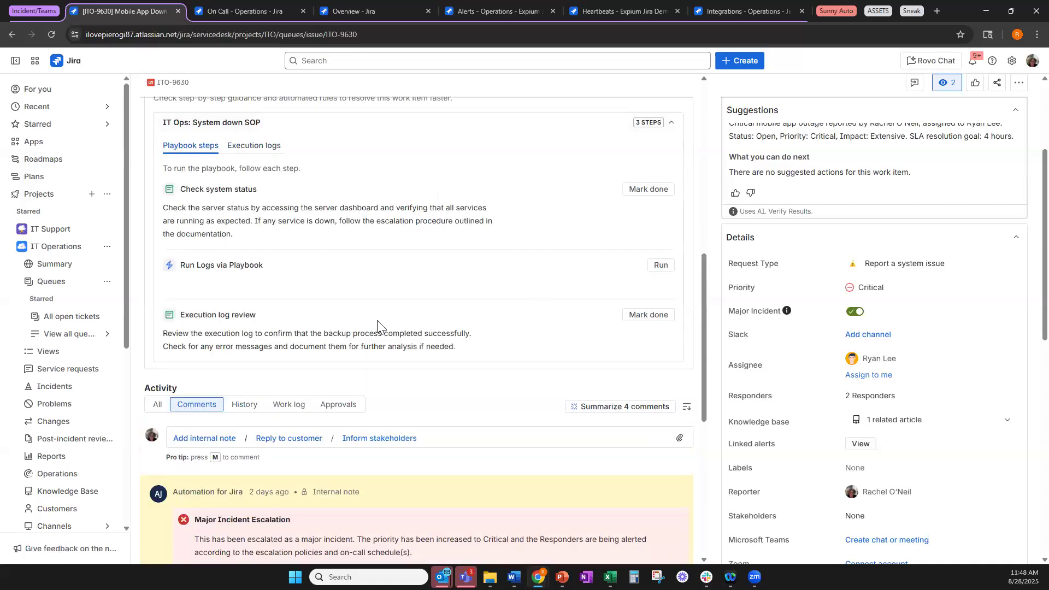
click(648, 189)
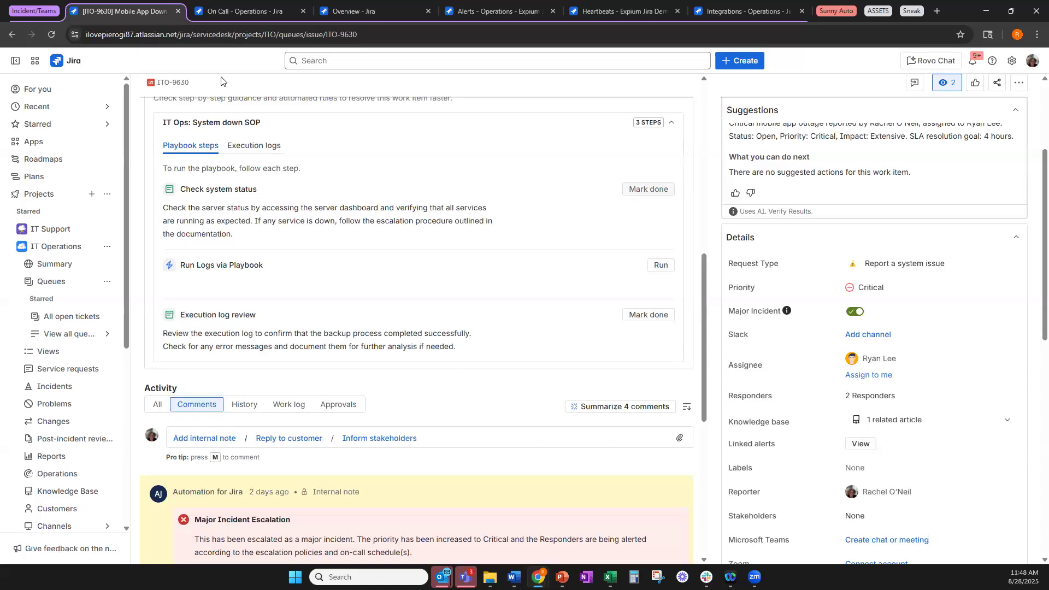
click(254, 145)
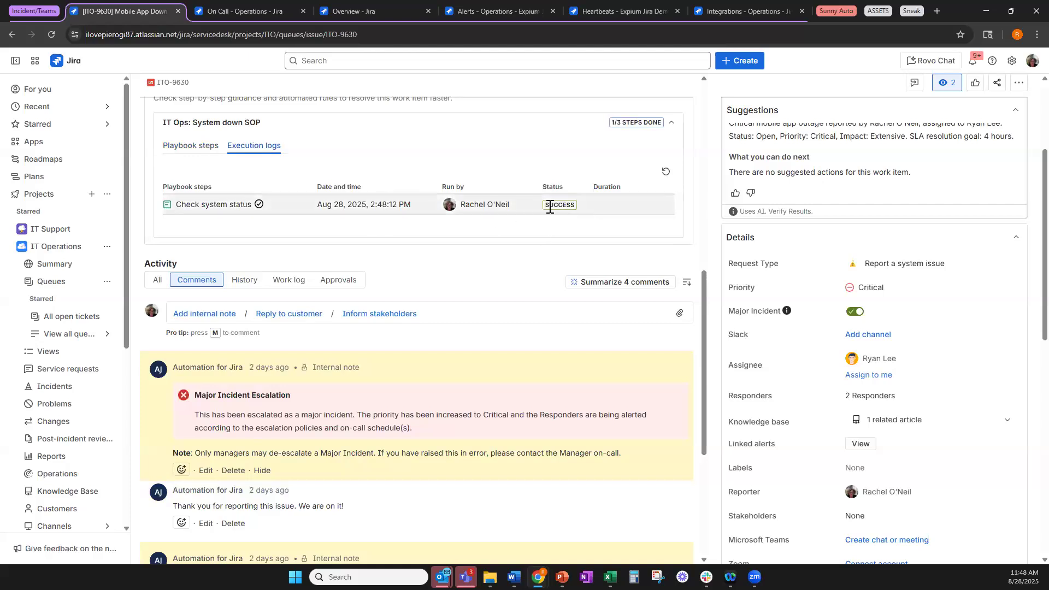
click(189, 146)
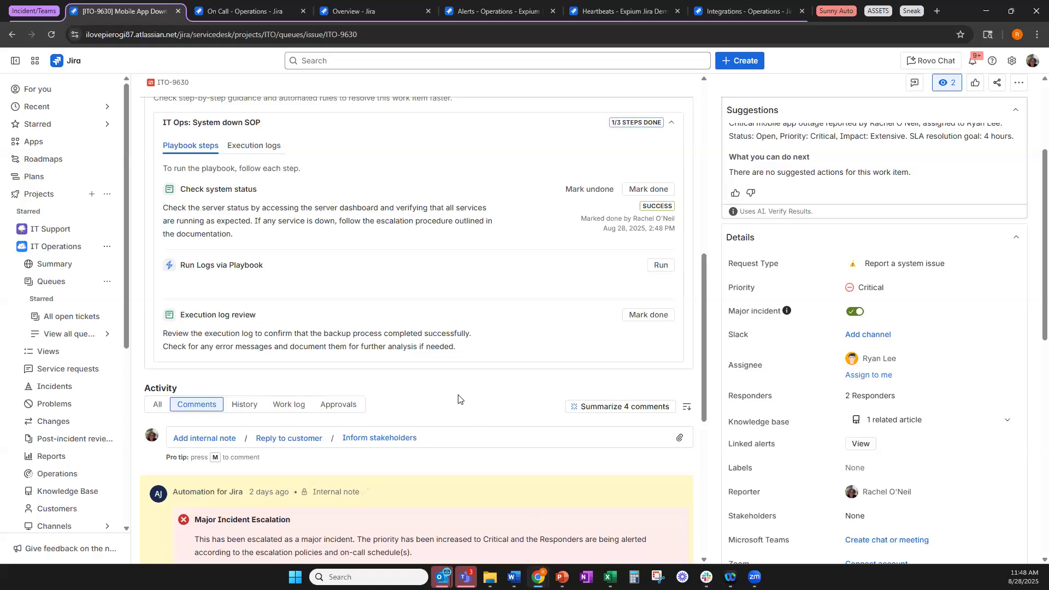
Expand the incident's changes on affected services and Assets objects, and its related resources, to review similar incidents.
scroll(459, 399, up, 2)
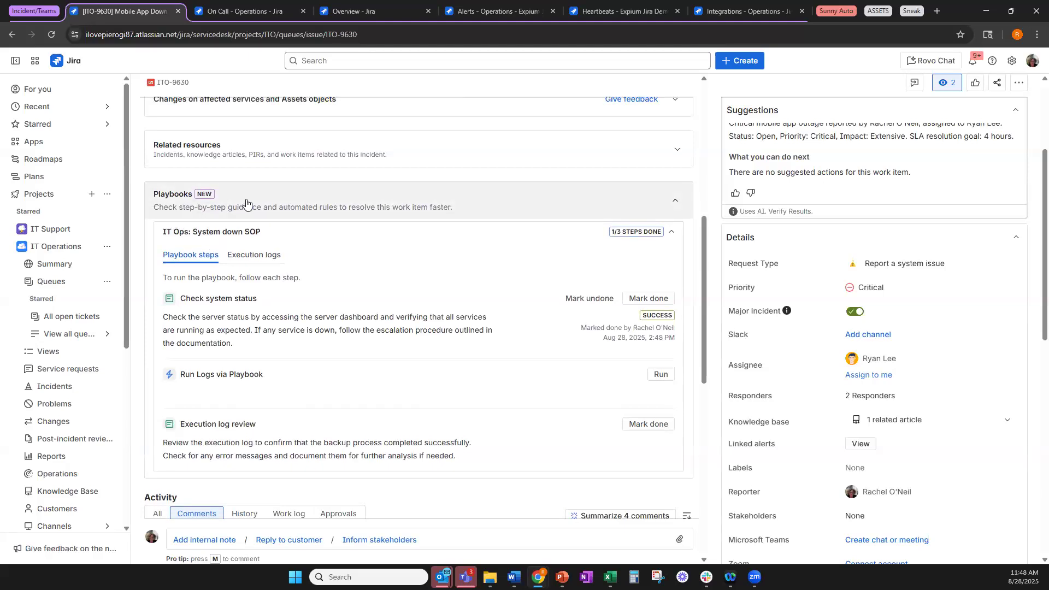
scroll(245, 202, up, 2)
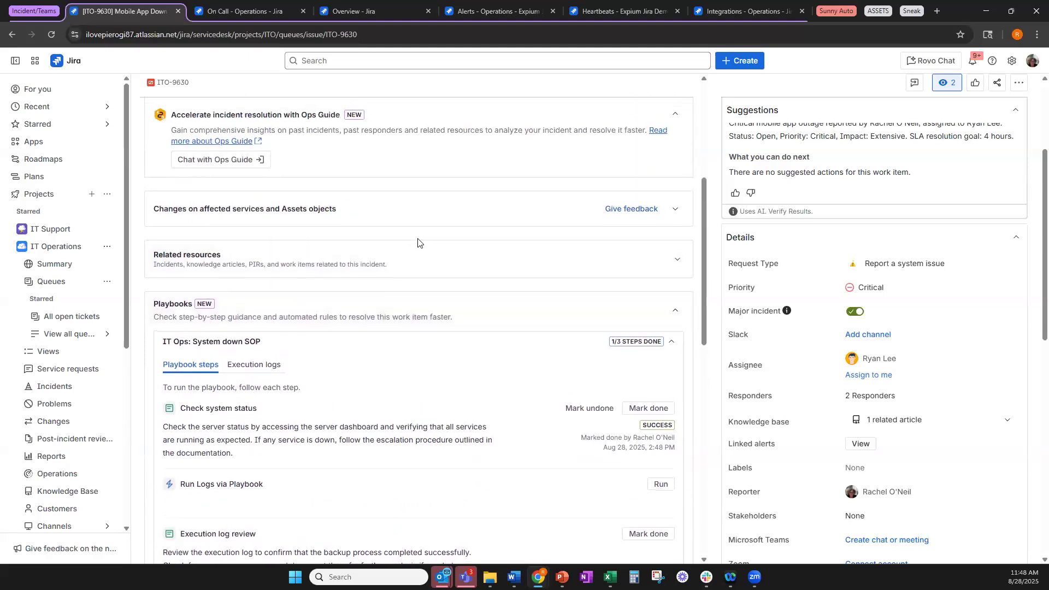
scroll(418, 242, up, 3)
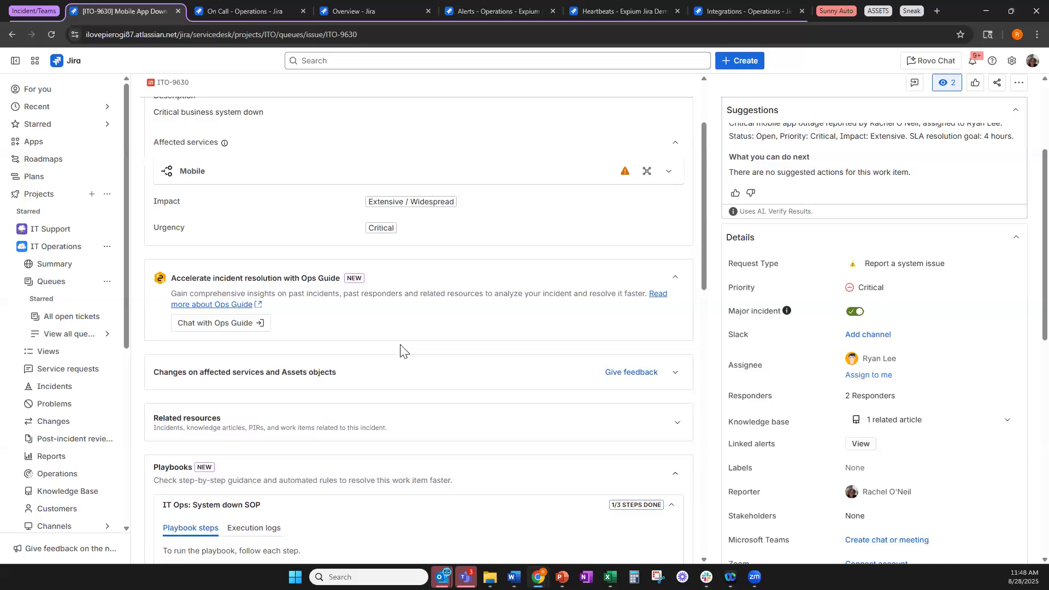
click(677, 374)
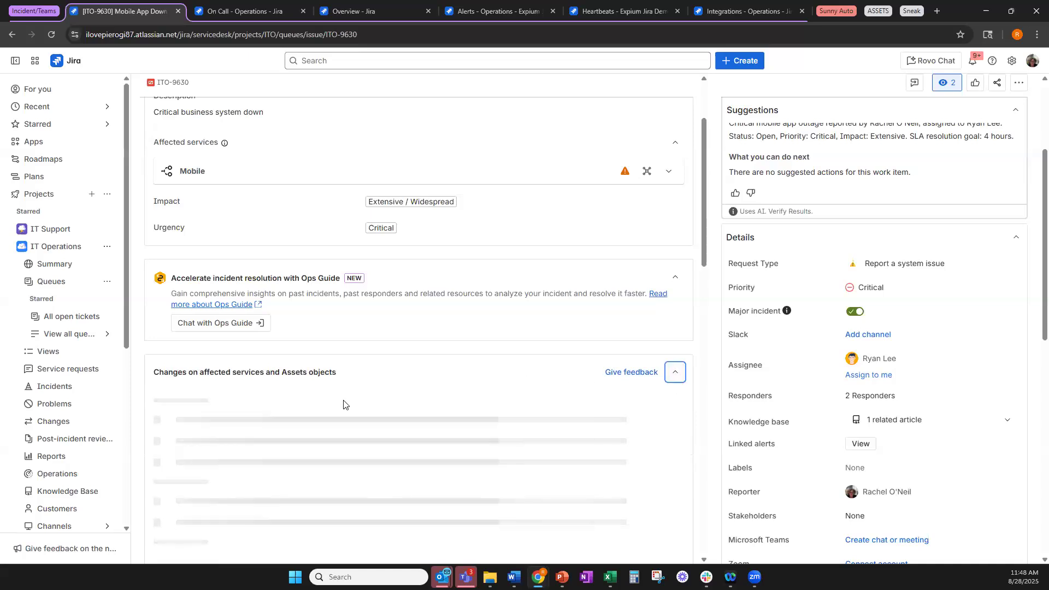
scroll(344, 404, down, 1)
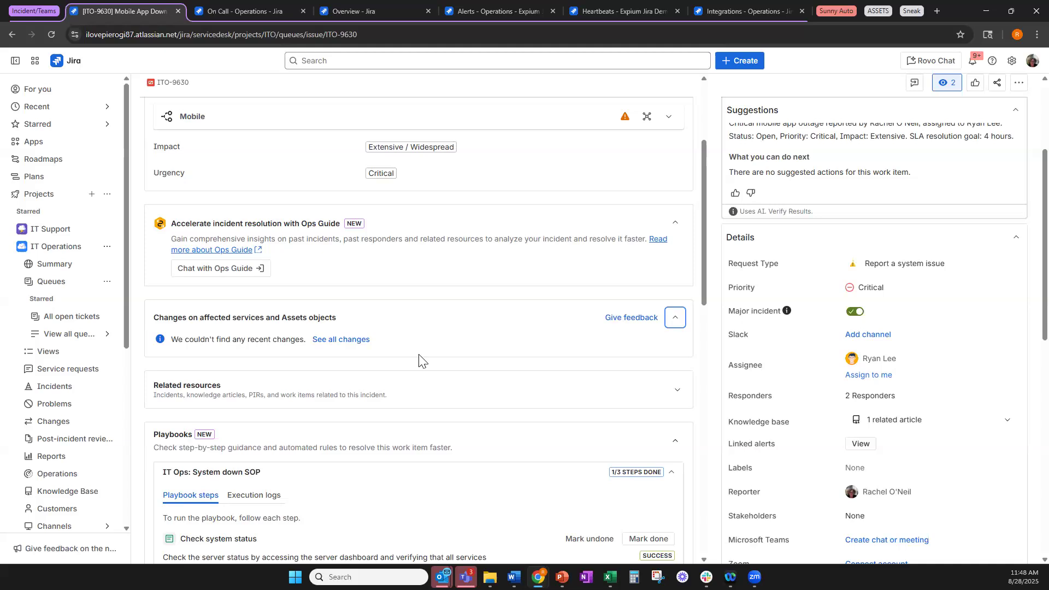
scroll(420, 341, down, 1)
click(419, 340)
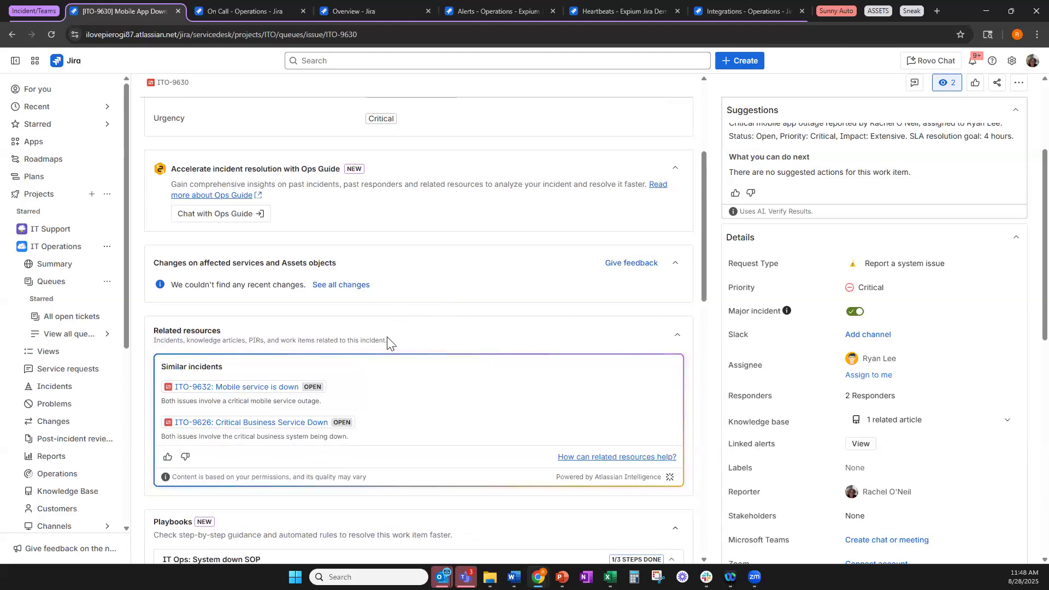
scroll(363, 429, down, 1)
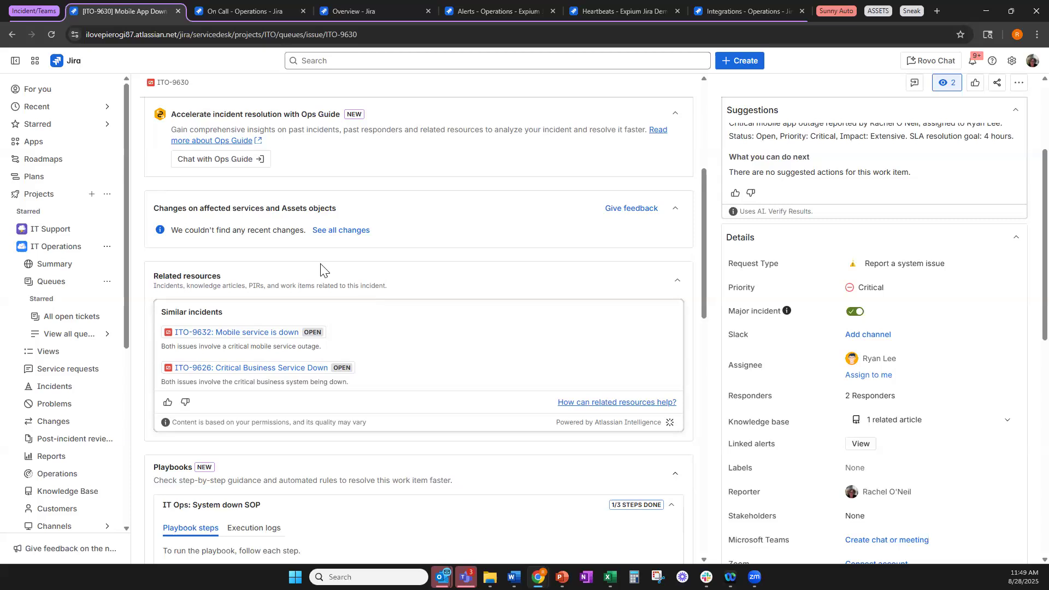
Look over the Mobile App Down incident from its SLAs, suggestions and details to the rest of the page.
scroll(344, 254, up, 5)
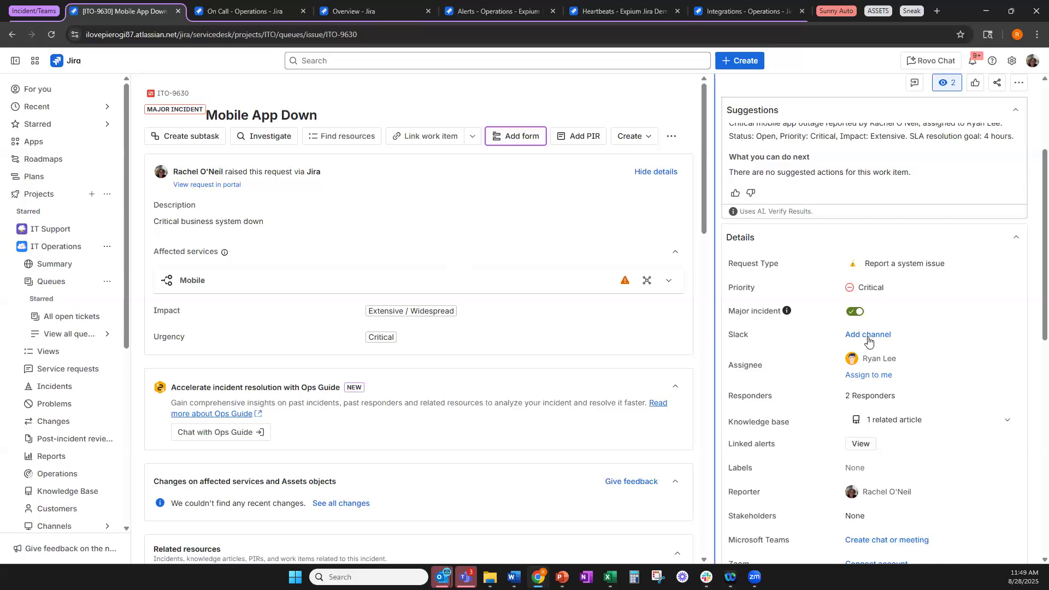
scroll(868, 341, up, 3)
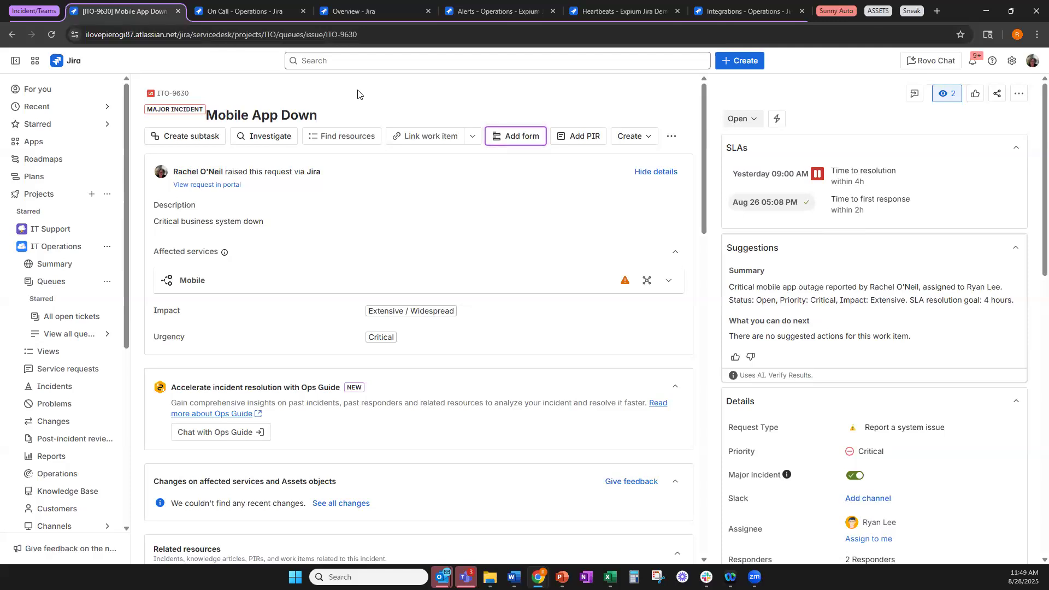
scroll(397, 368, down, 5)
scroll(397, 368, down, 10)
scroll(397, 365, up, 15)
click(461, 113)
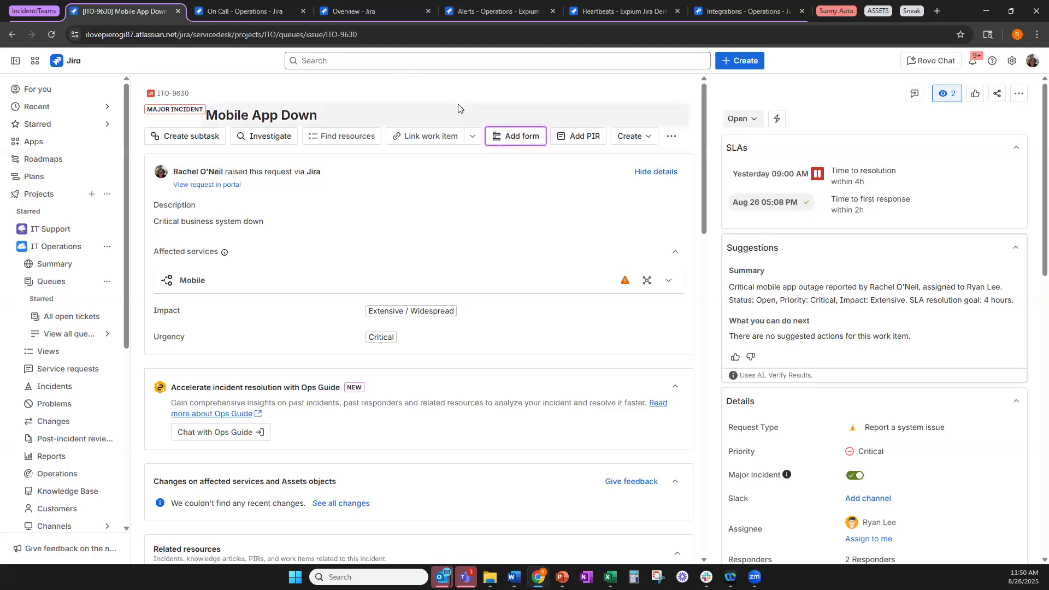
Collapse the Incident/Teams tab group, expand the ASSETS group and view the list of object schemas in Assets.
click(46, 12)
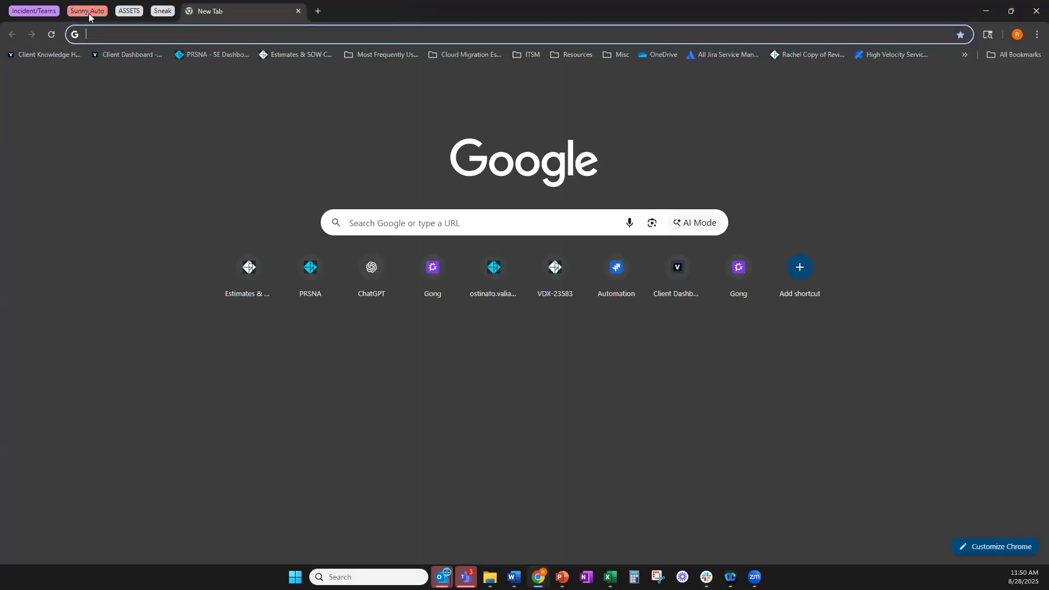
click(131, 12)
click(196, 11)
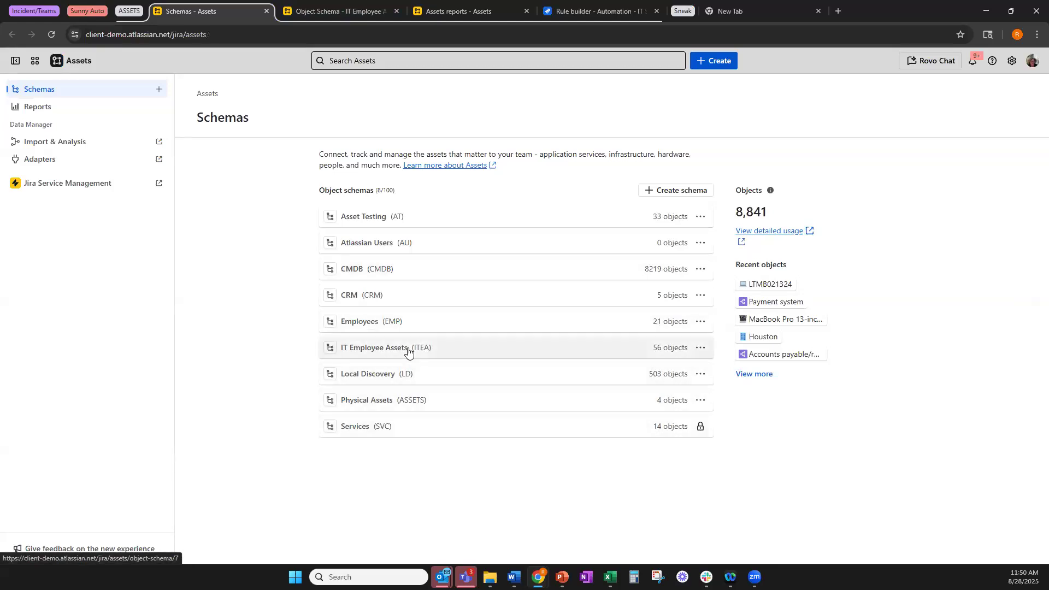
Open the IT Employee Assets schema with the sidebar hidden and examine the details of laptop LTMB022101.
click(347, 12)
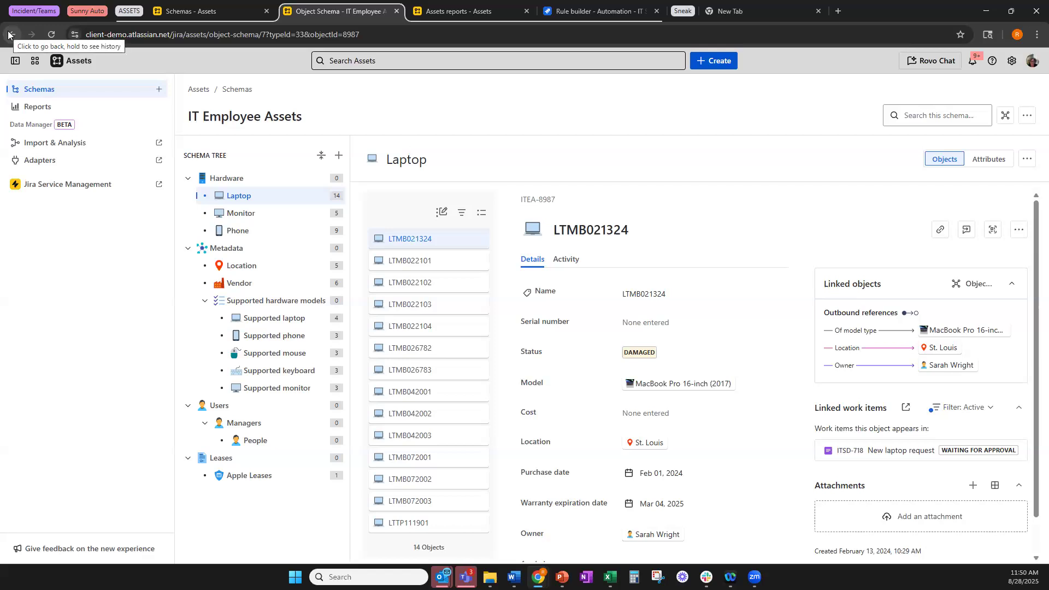
click(15, 60)
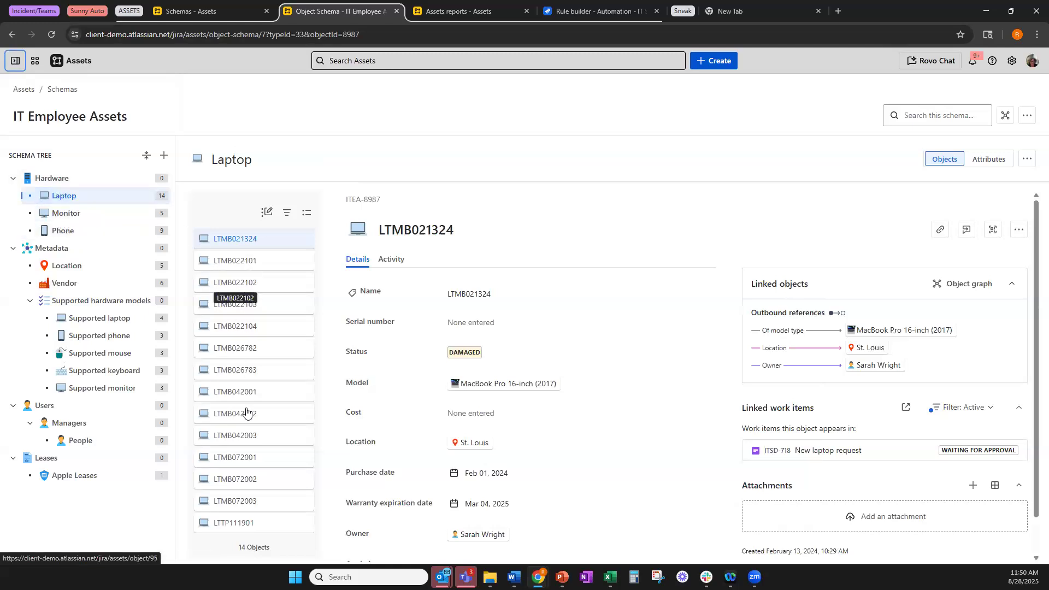
click(239, 268)
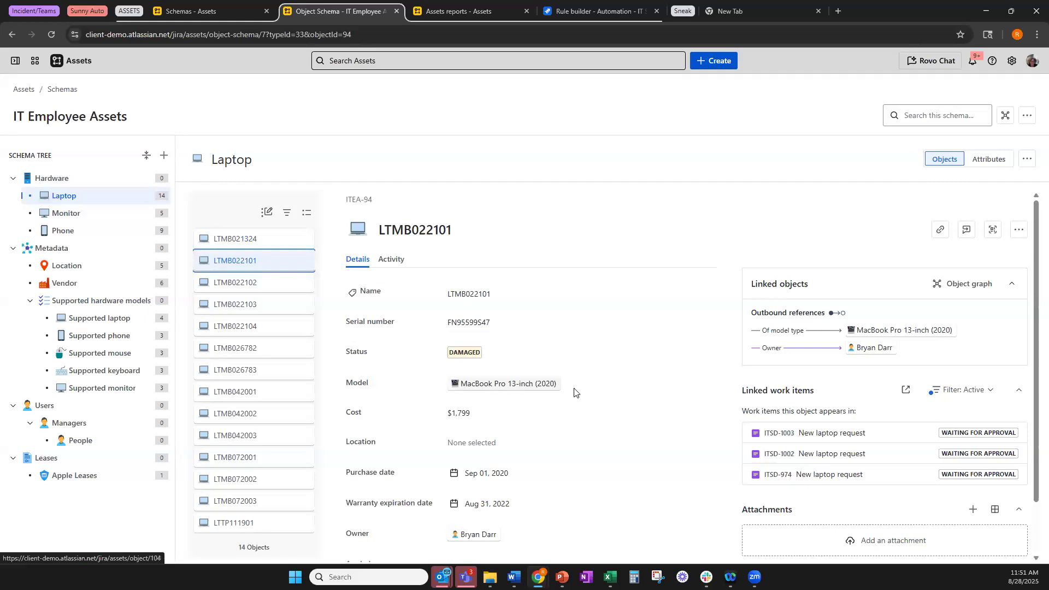
scroll(583, 381, down, 2)
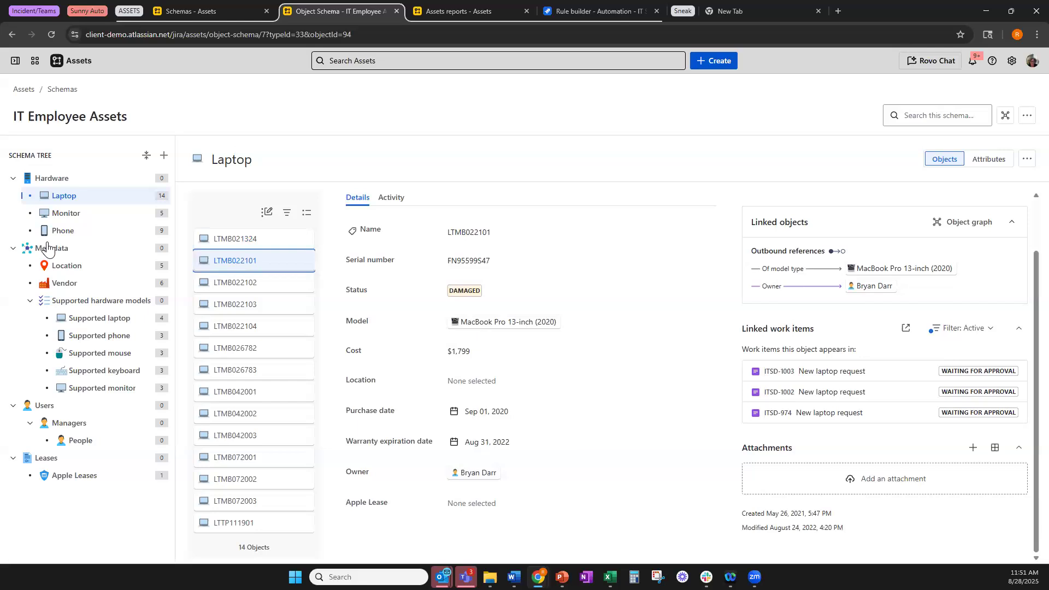
Browse the supported laptop, phone and mouse models in the schema tree.
click(96, 319)
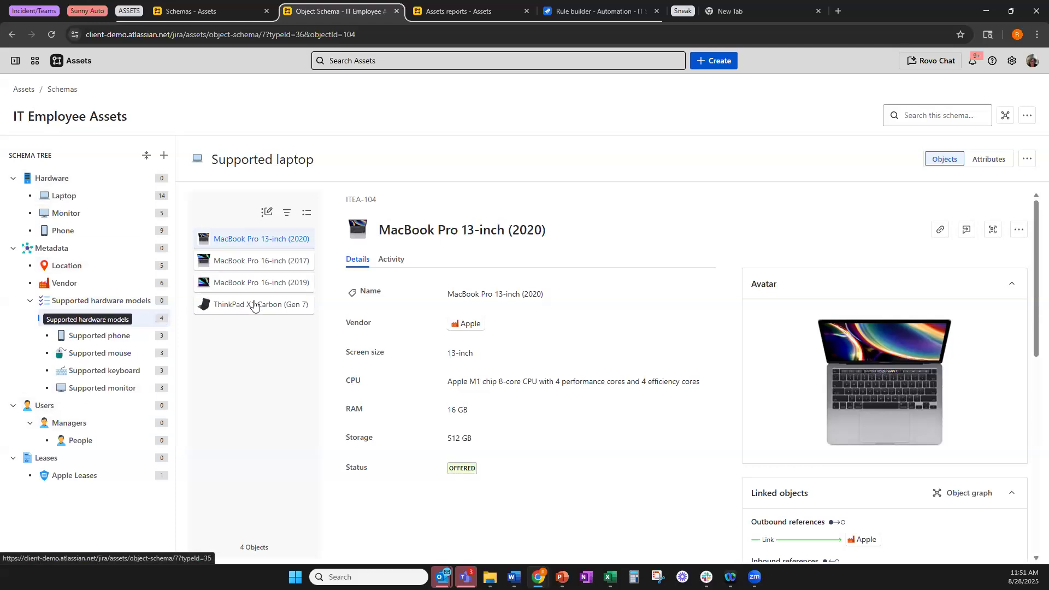
click(106, 339)
click(109, 353)
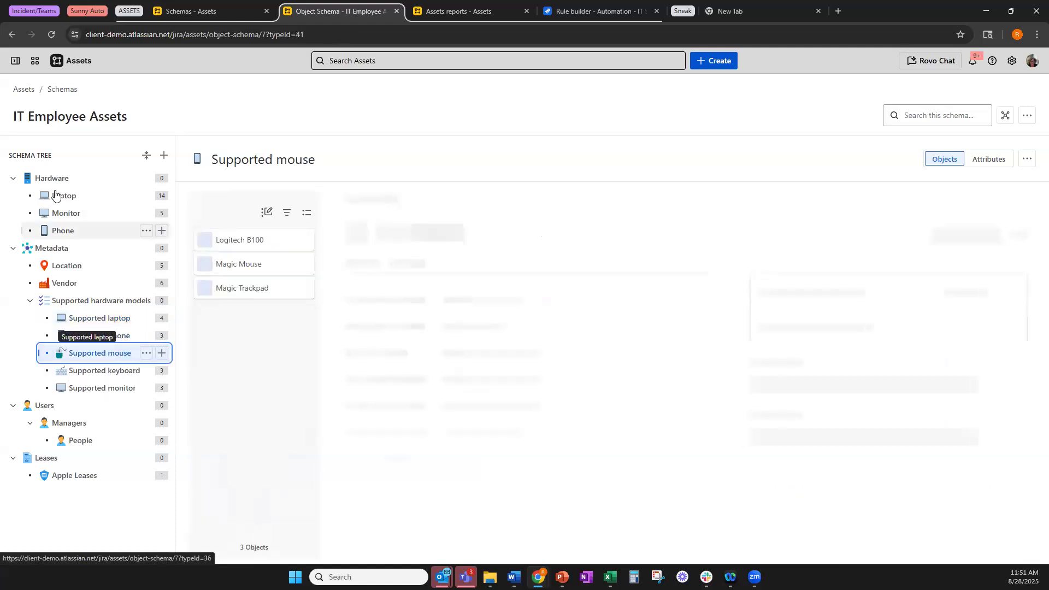
Examine laptop LTMB021324 and its object graph, moving the MacBook Pro node away from the laptop, and close the graph.
click(68, 195)
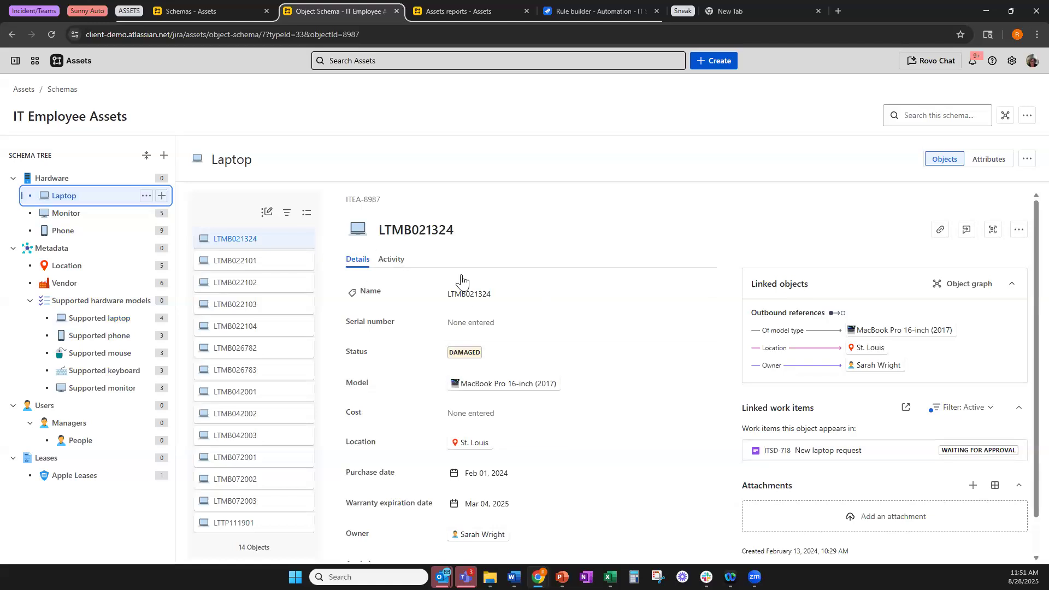
scroll(546, 361, down, 1)
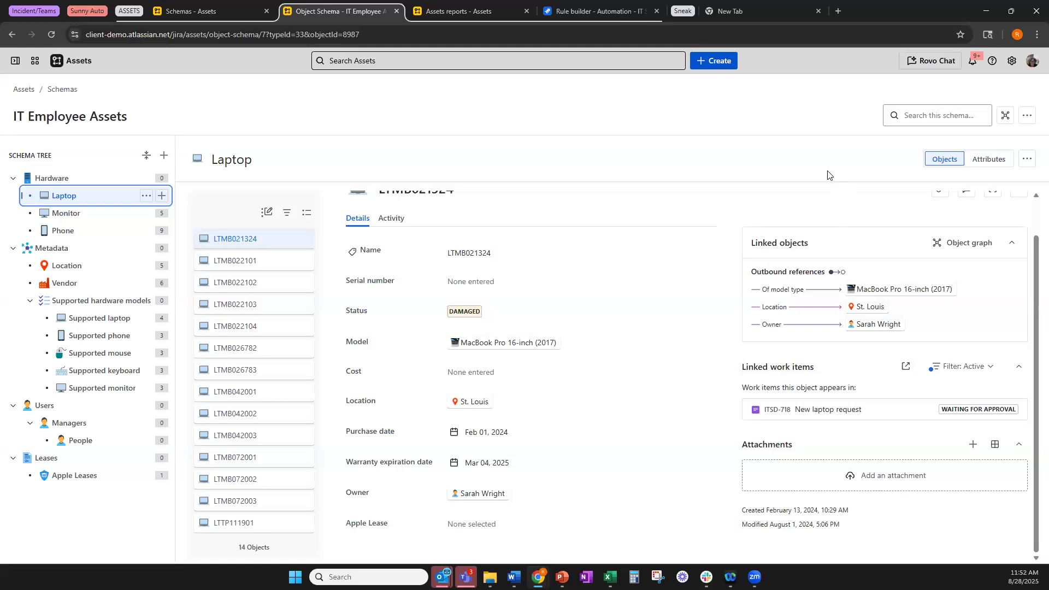
click(972, 242)
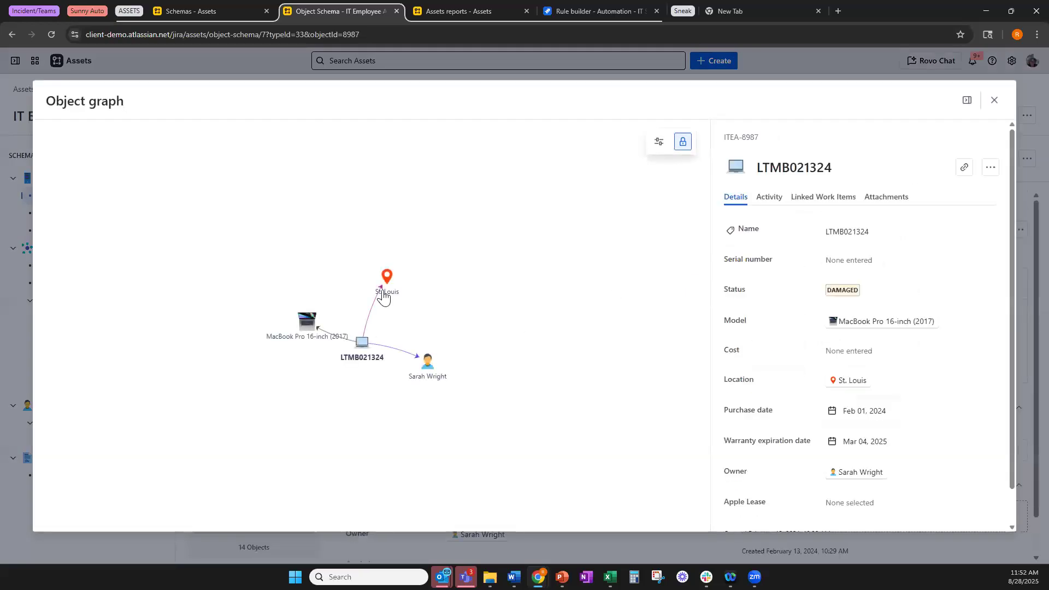
drag(306, 321, 238, 303)
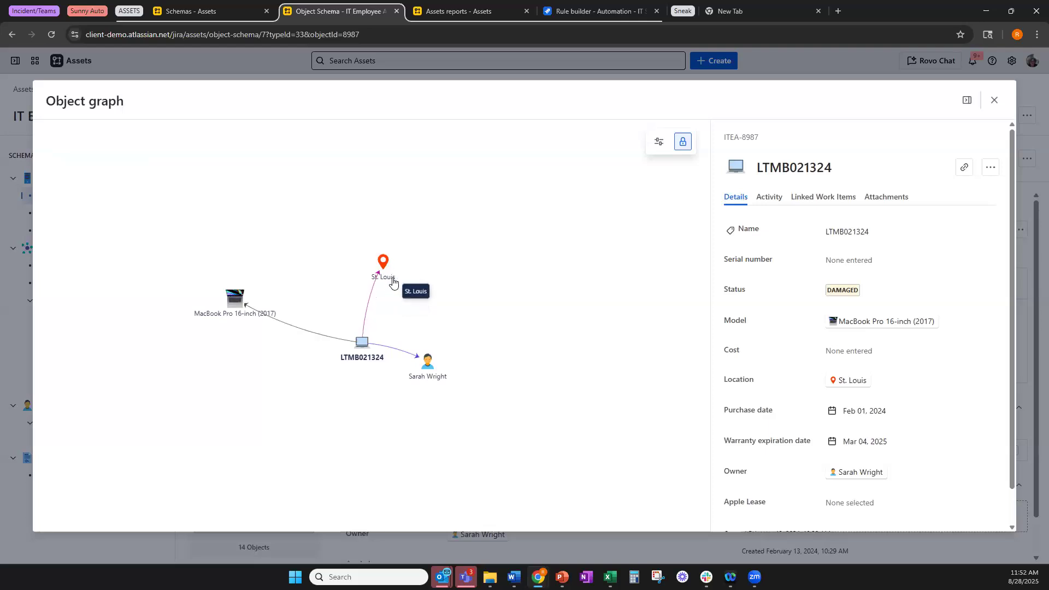
scroll(860, 375, down, 2)
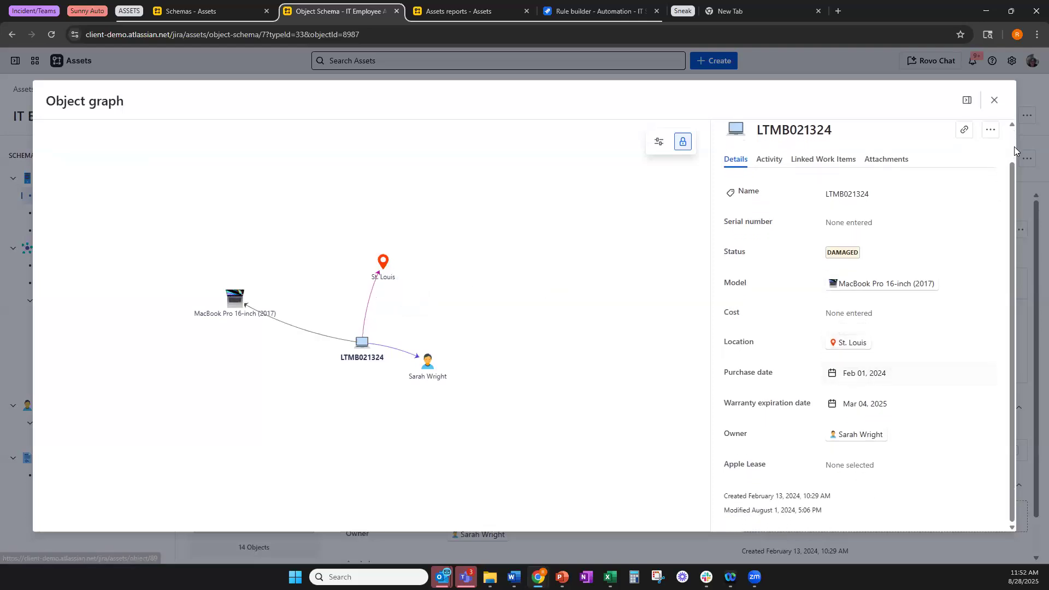
click(994, 100)
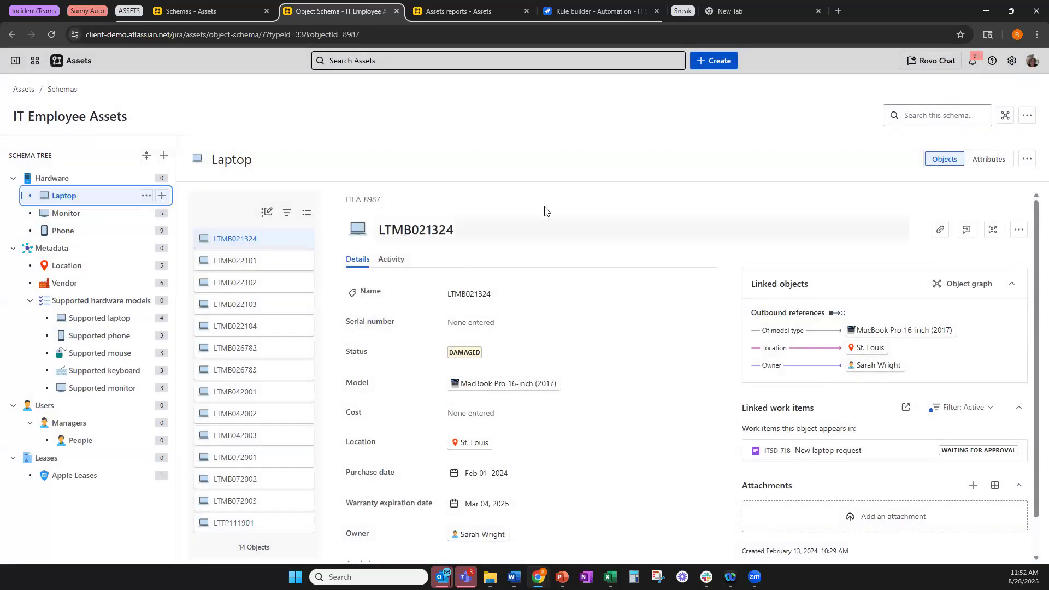
Check the bulk actions for laptops and filter the list to models MacBook Pro 13-inch (2020) and MacBook Pro 16-inch (2019).
click(266, 214)
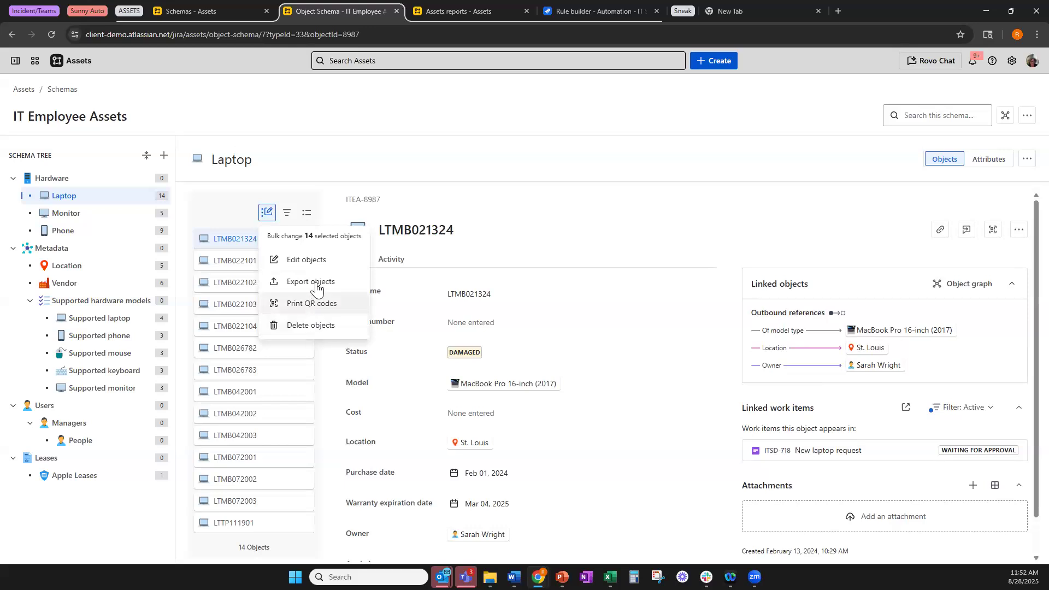
click(288, 214)
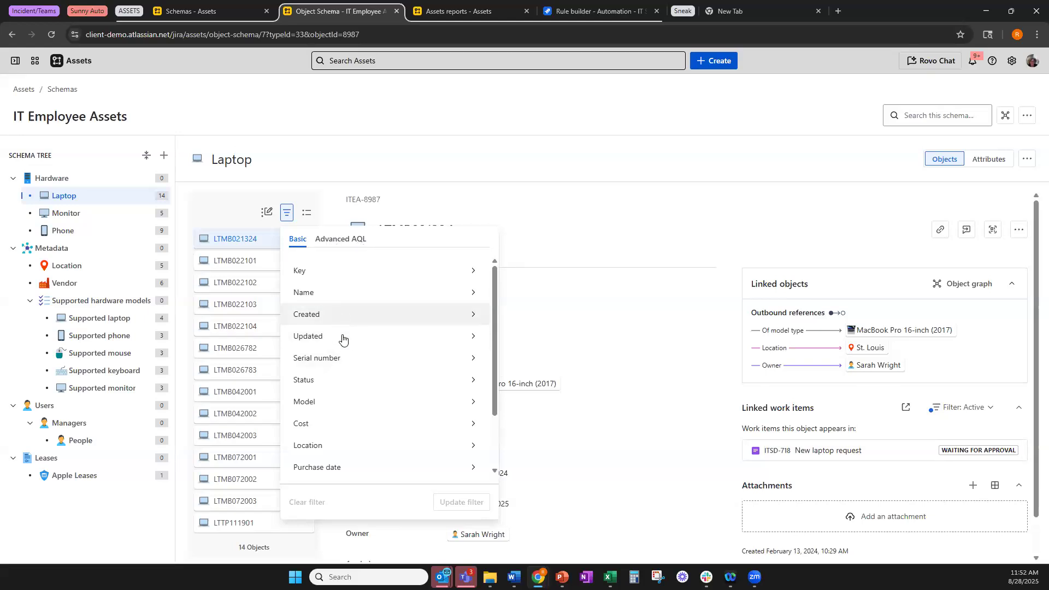
click(343, 401)
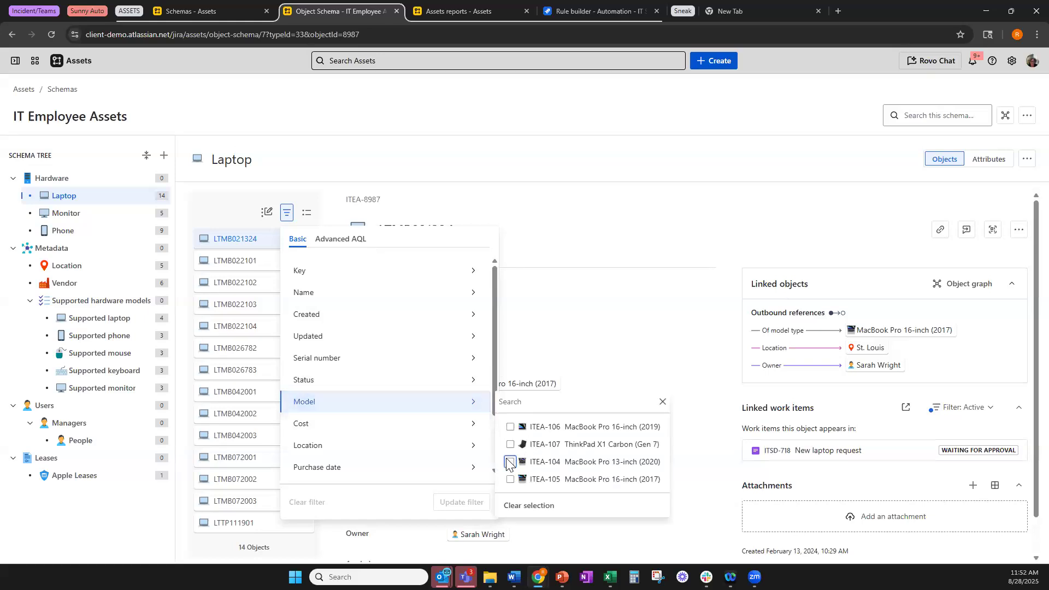
click(509, 463)
click(510, 444)
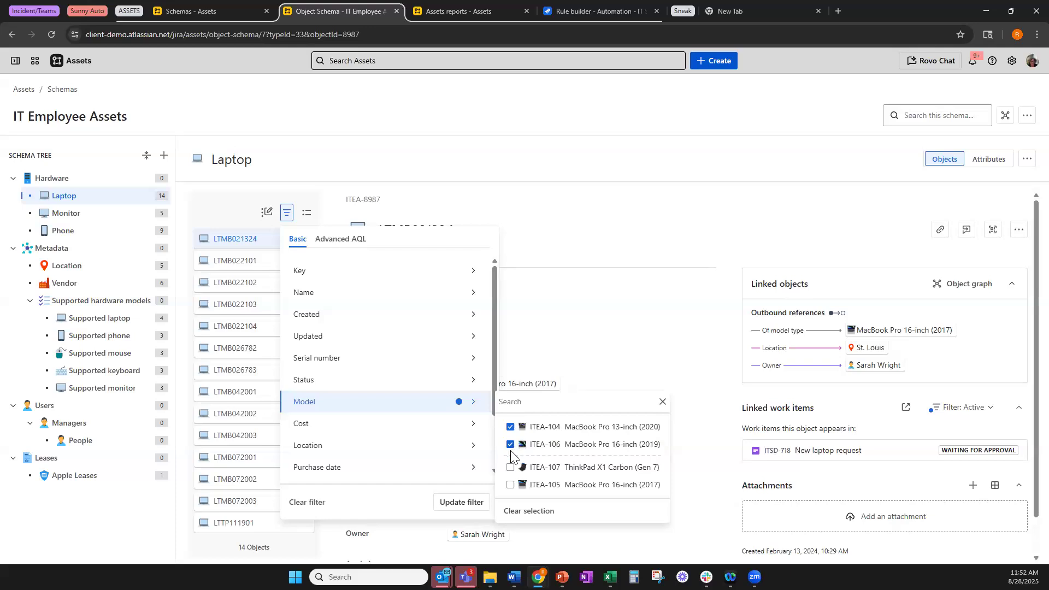
click(462, 503)
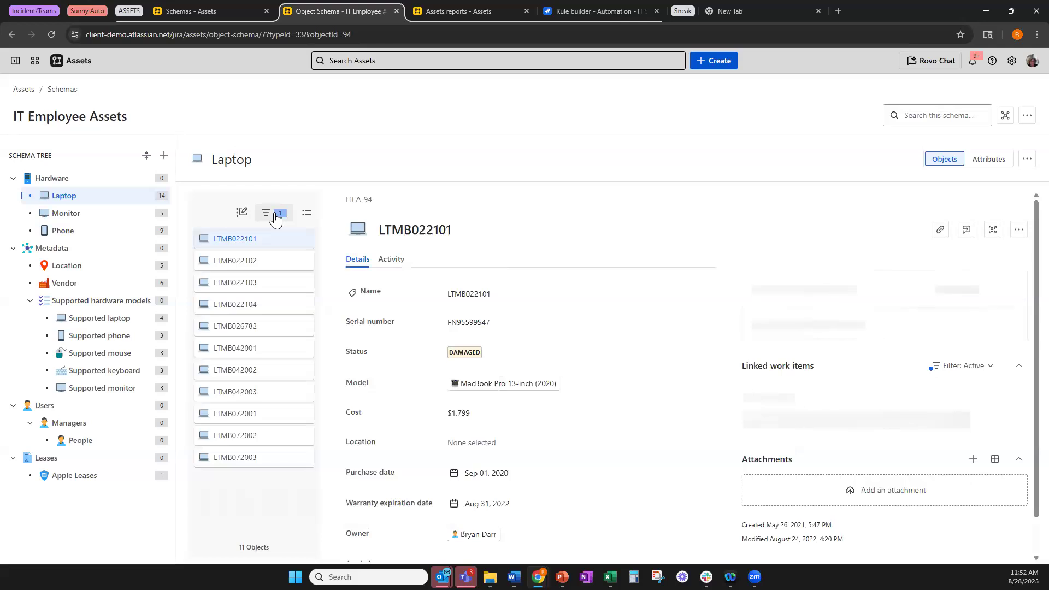
Examine the advanced AQL query behind the laptop model filter, and clear the filter to list all laptops.
click(275, 216)
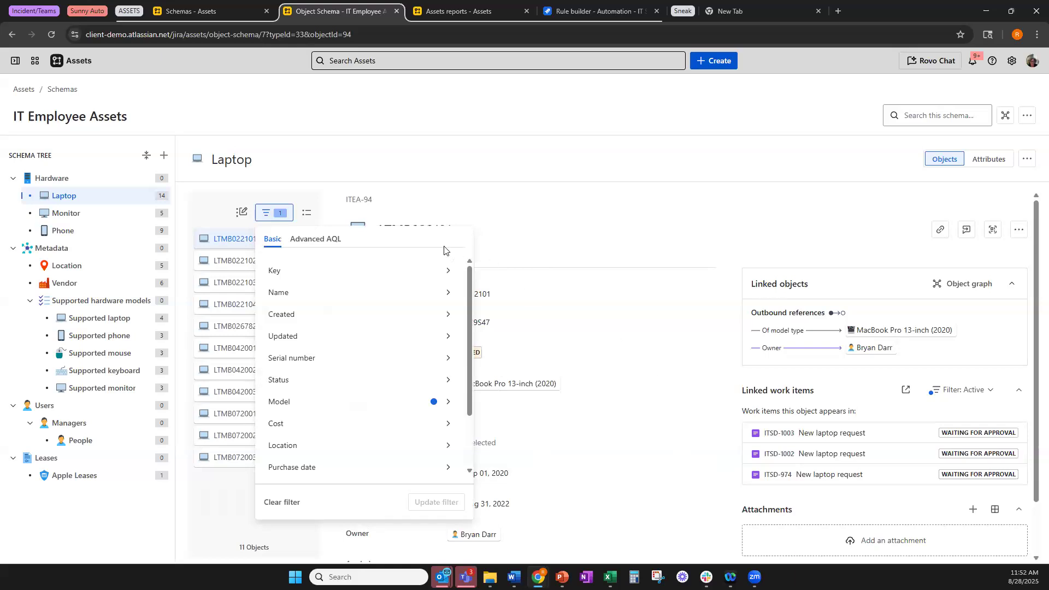
click(319, 240)
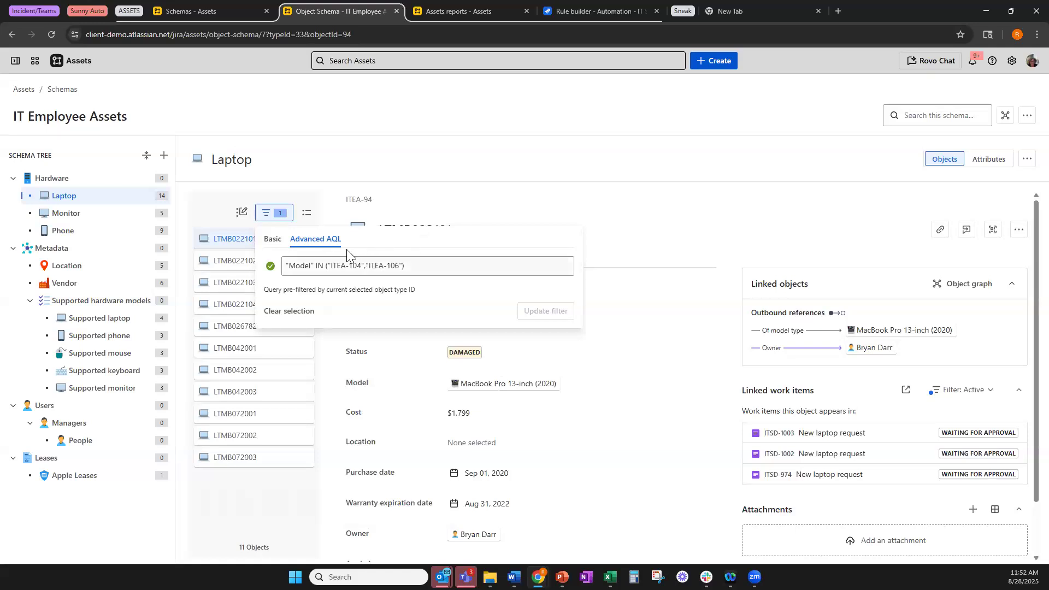
drag(444, 266, 270, 265)
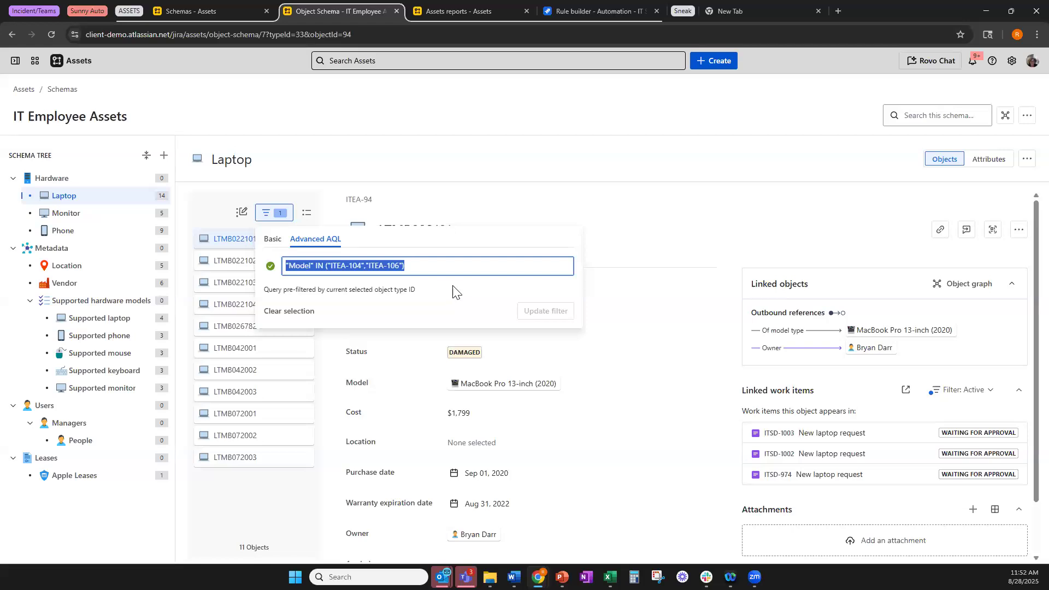
click(426, 270)
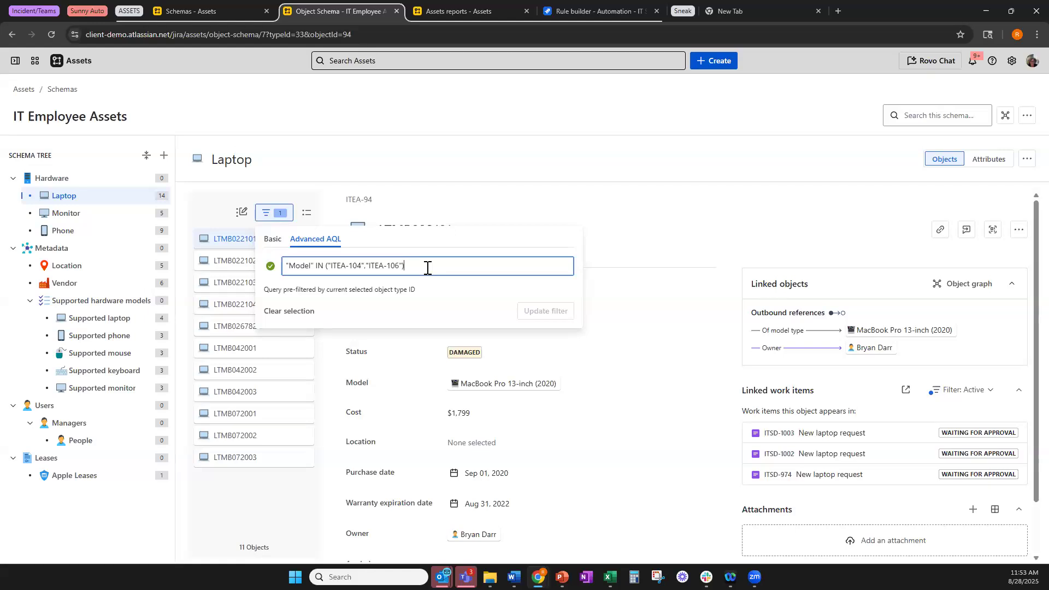
drag(328, 266, 290, 266)
click(304, 311)
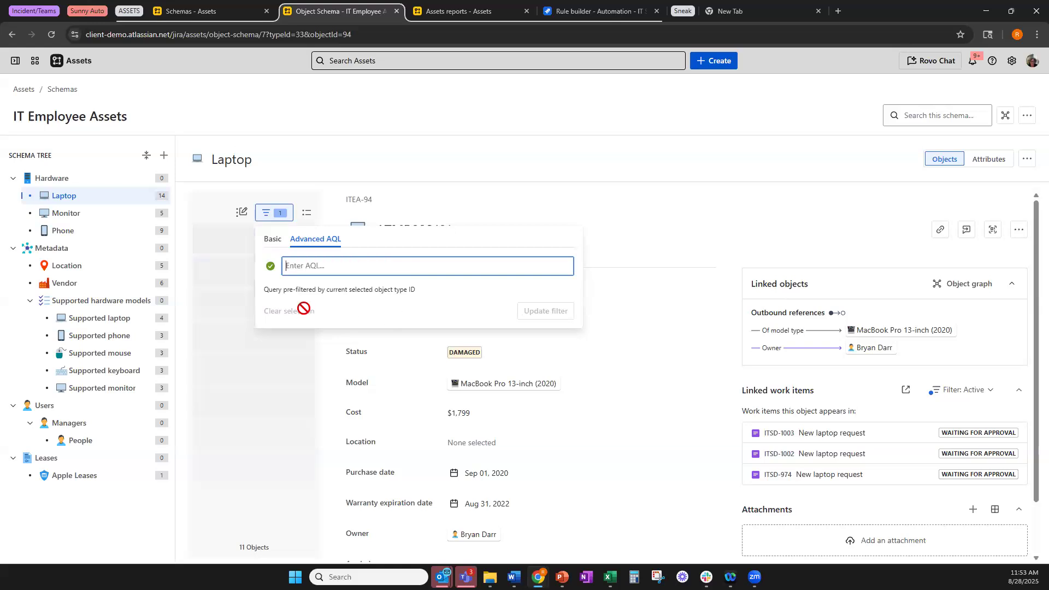
click(417, 144)
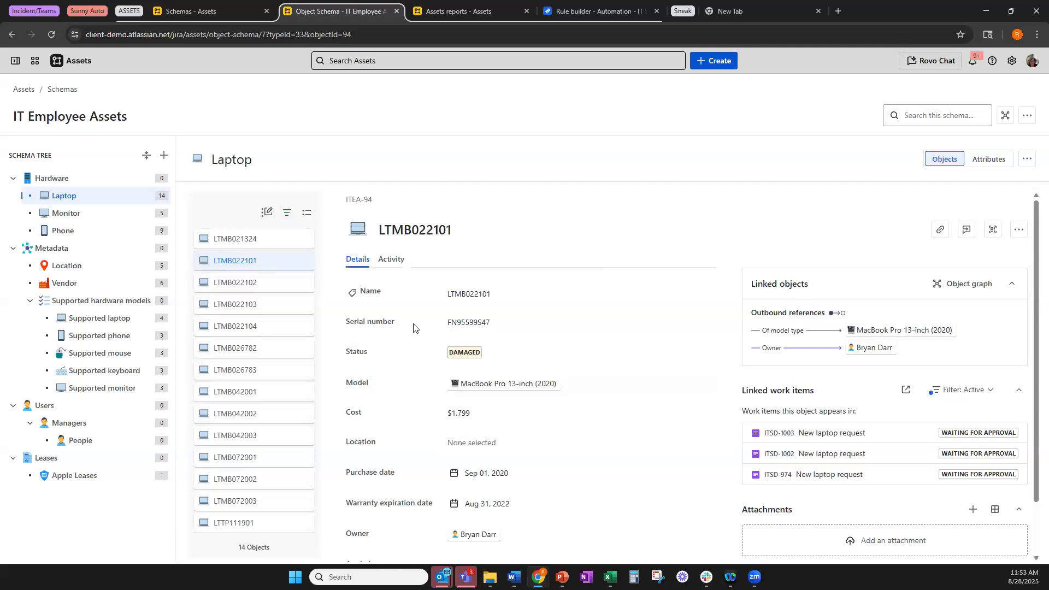
Examine the attributes defined for the Laptop object type, including the blank row for adding a new attribute.
click(989, 159)
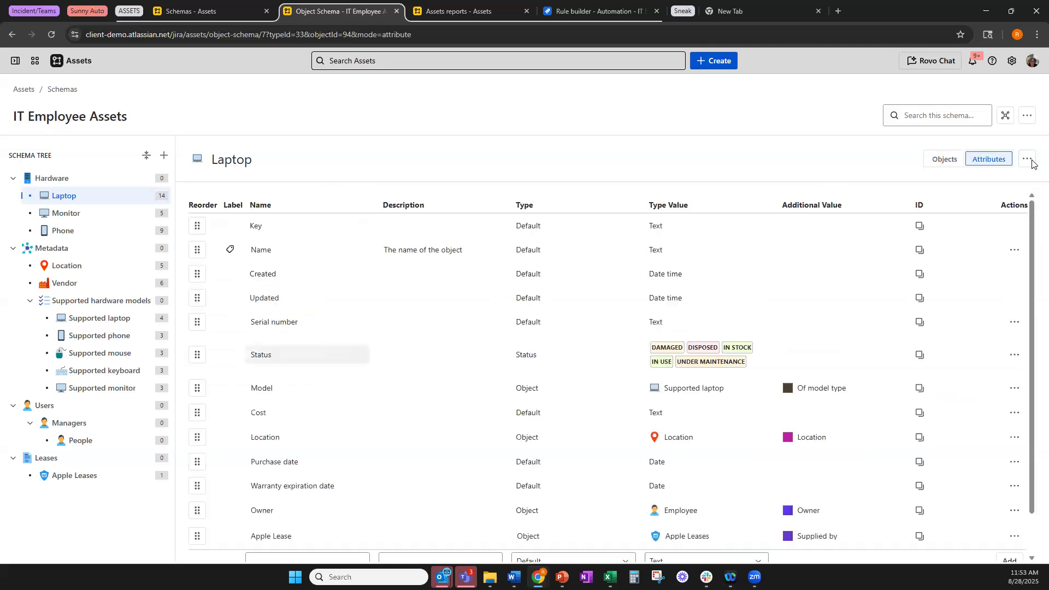
scroll(420, 352, down, 2)
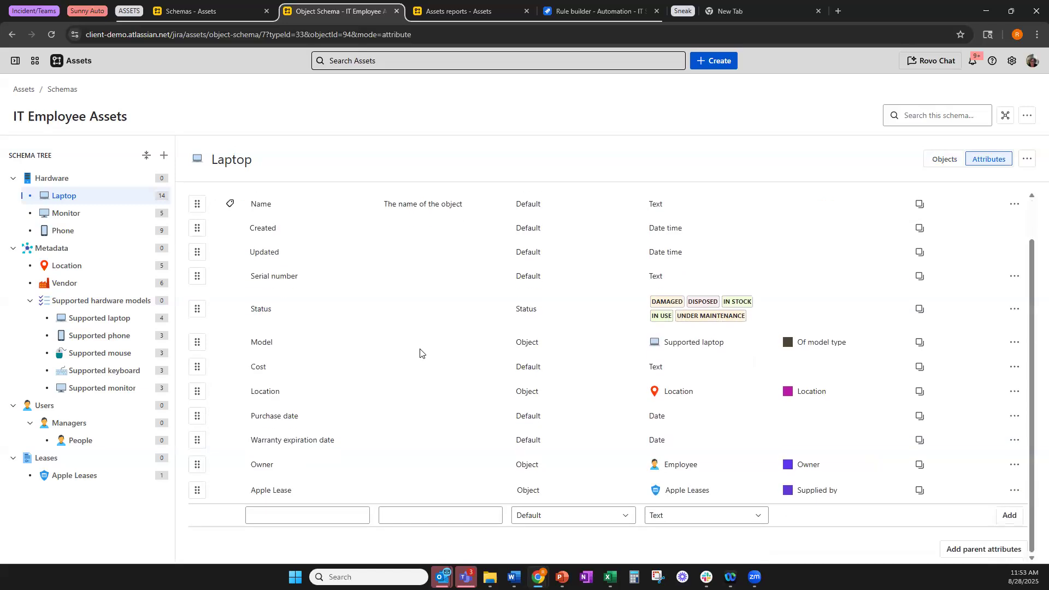
click(301, 515)
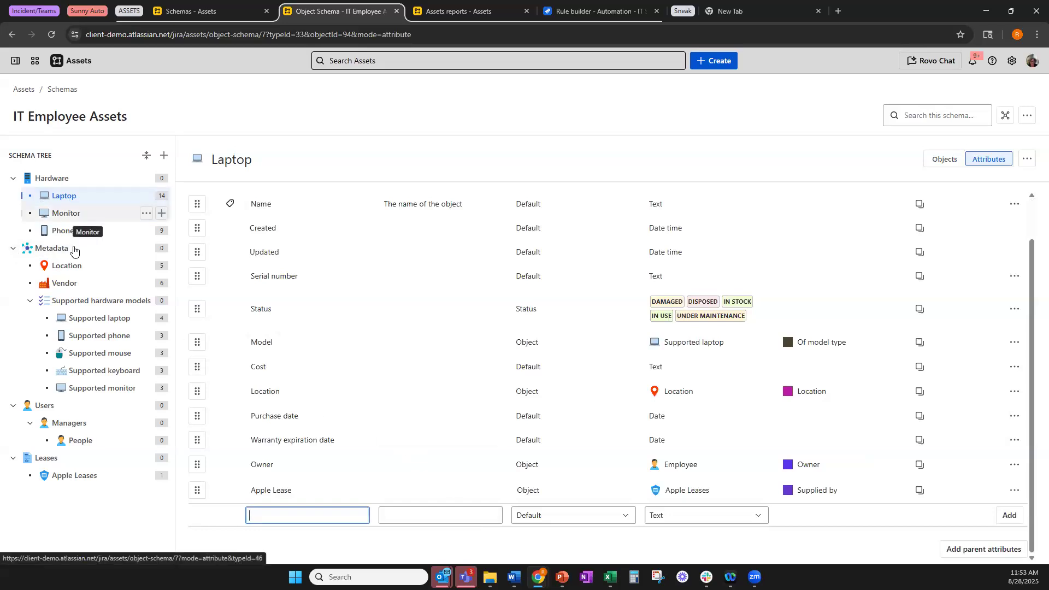
scroll(750, 138, up, 1)
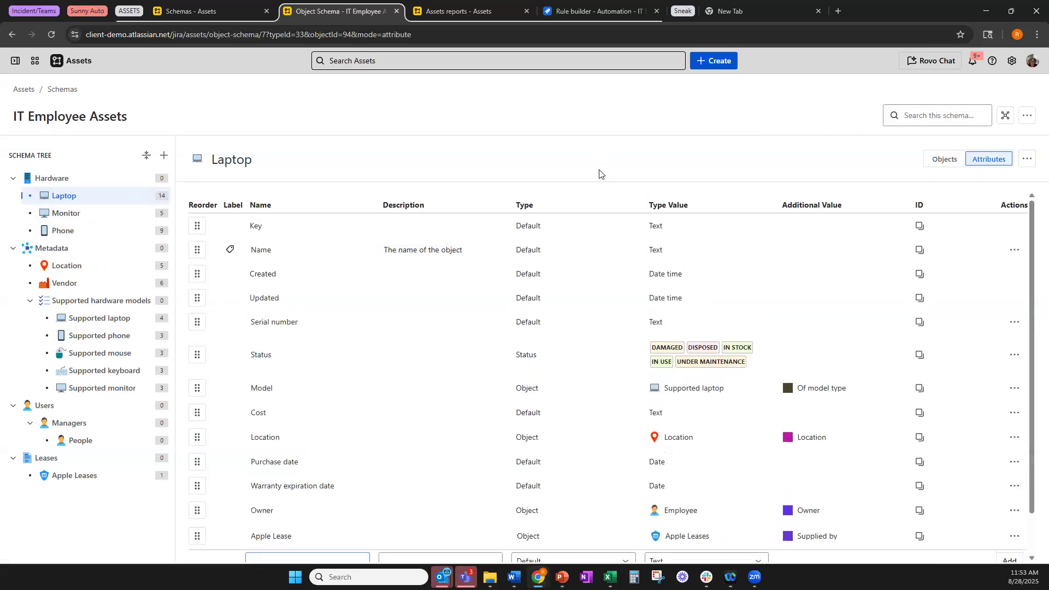
Collapse the ASSETS browser tab group, expand the Sneak group, and switch to the Assets Data Manager getting-started page.
click(128, 10)
click(171, 13)
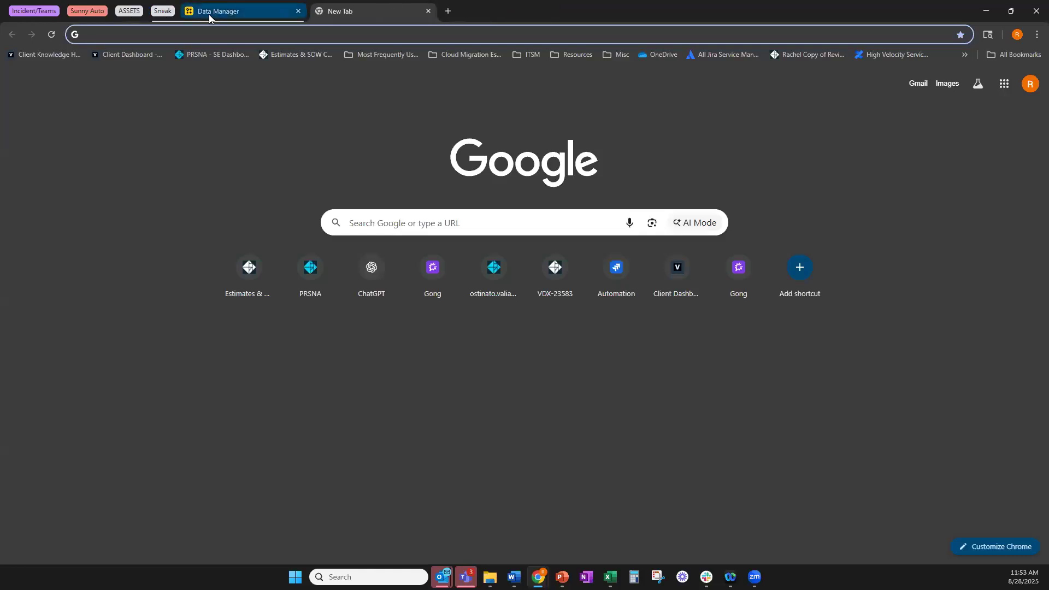
click(208, 14)
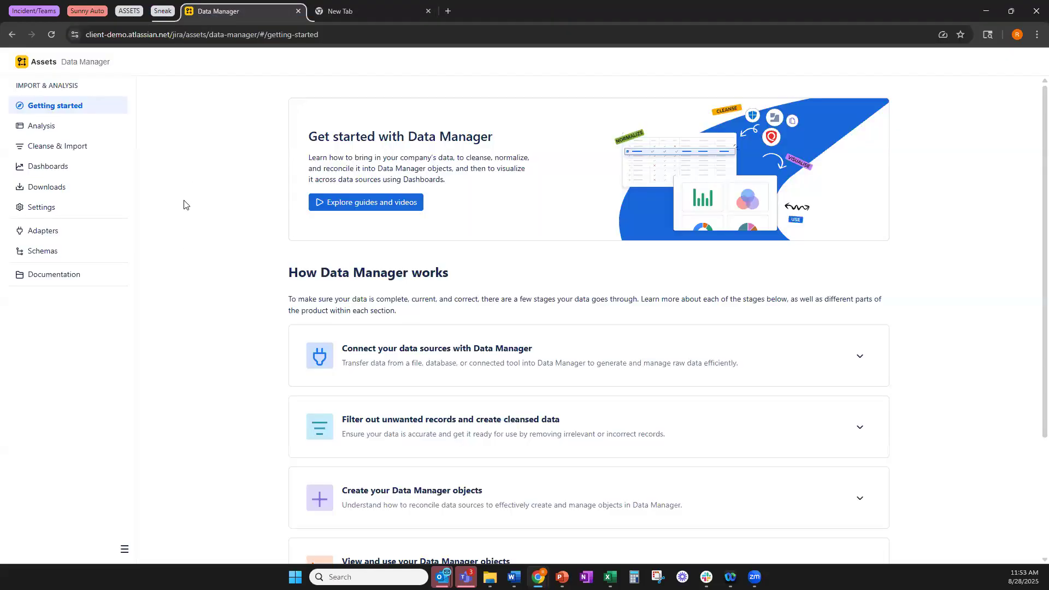